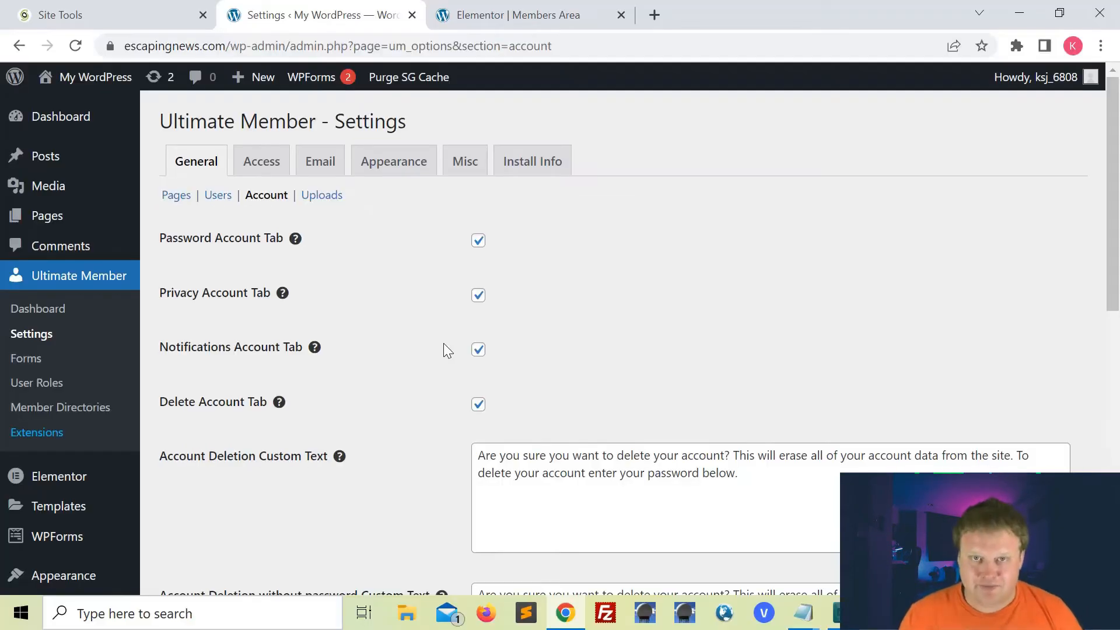
# - Examine Ultimate Member's general Account options, including name, e-mail and profile visibility settings, and open the Uploads options
pyautogui.scroll(-10, 457, 284)
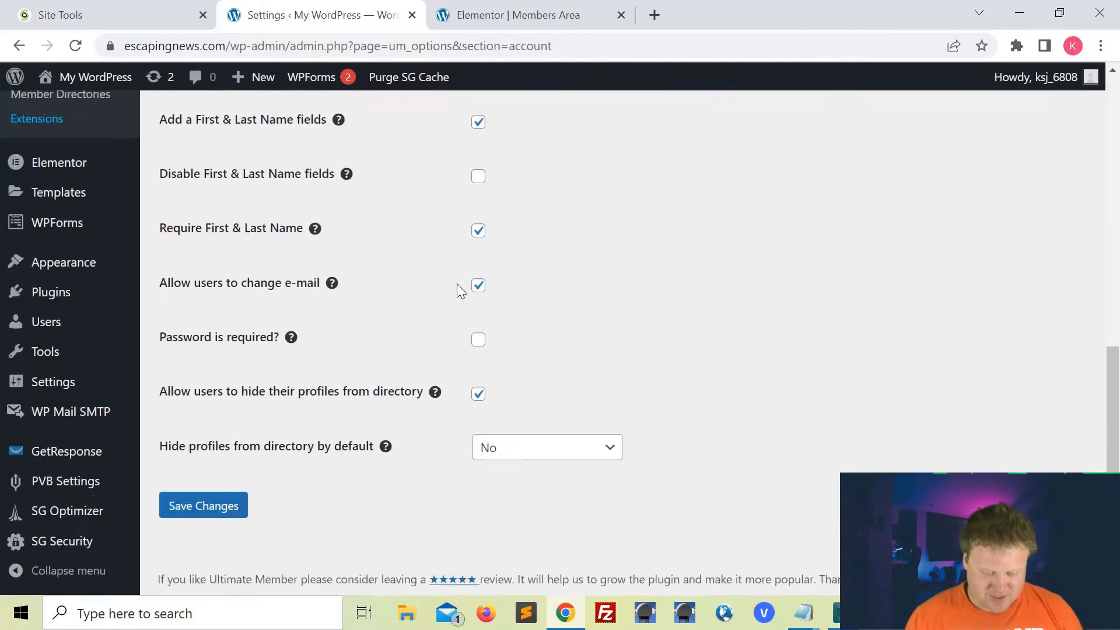
pyautogui.scroll(10, 457, 283)
pyautogui.click(316, 195)
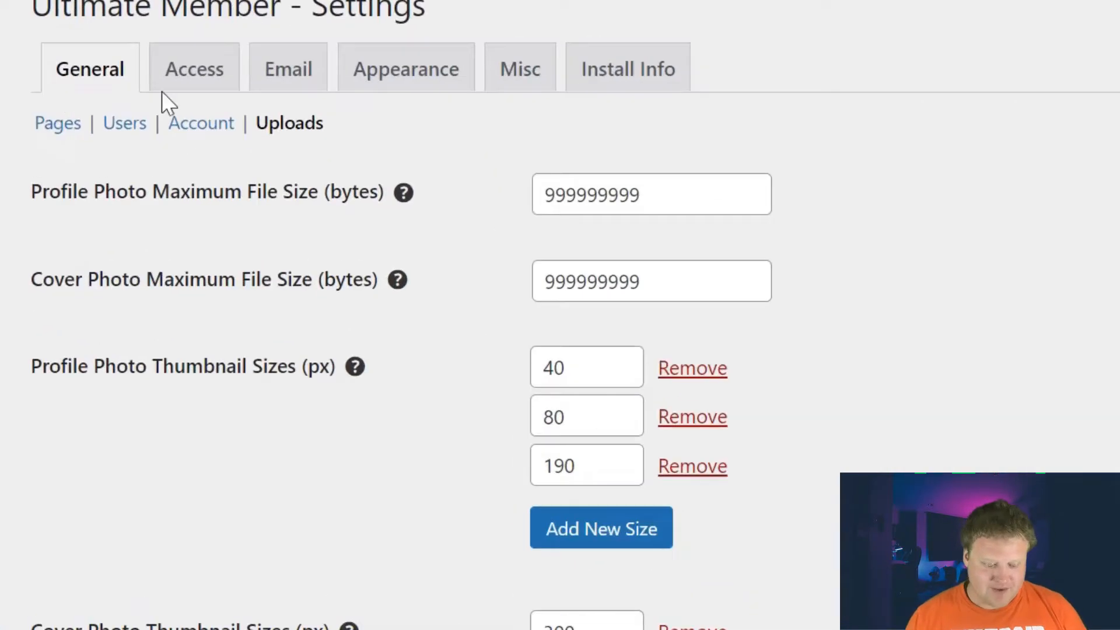
# - Review the Access settings: the Global Site Access choices, the restricted content message and the other options such as the reset password limit
pyautogui.click(260, 158)
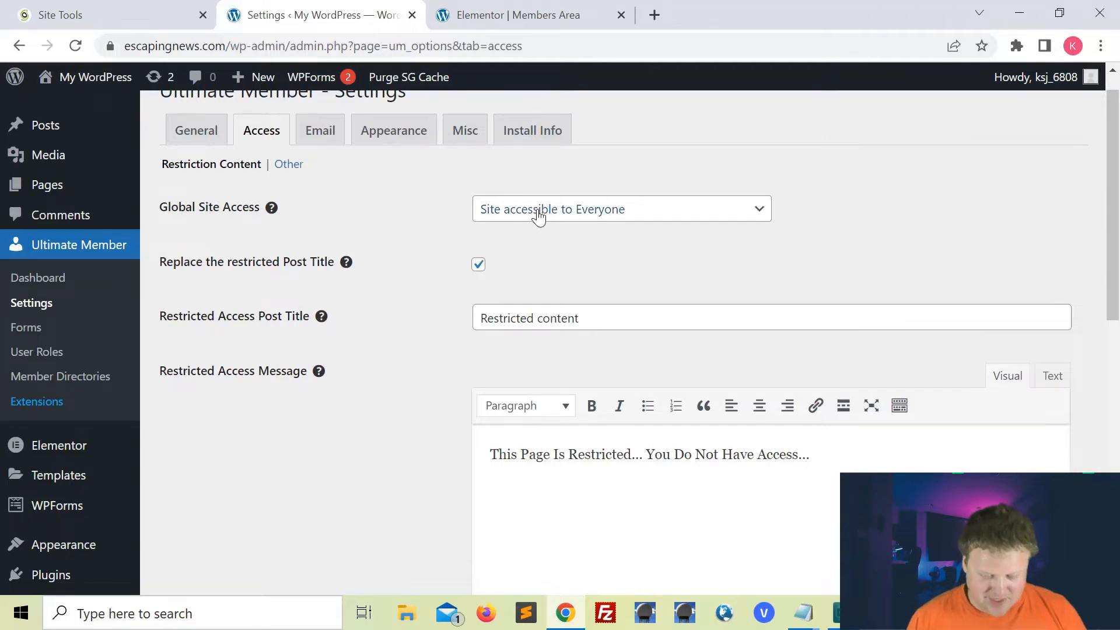
pyautogui.click(538, 216)
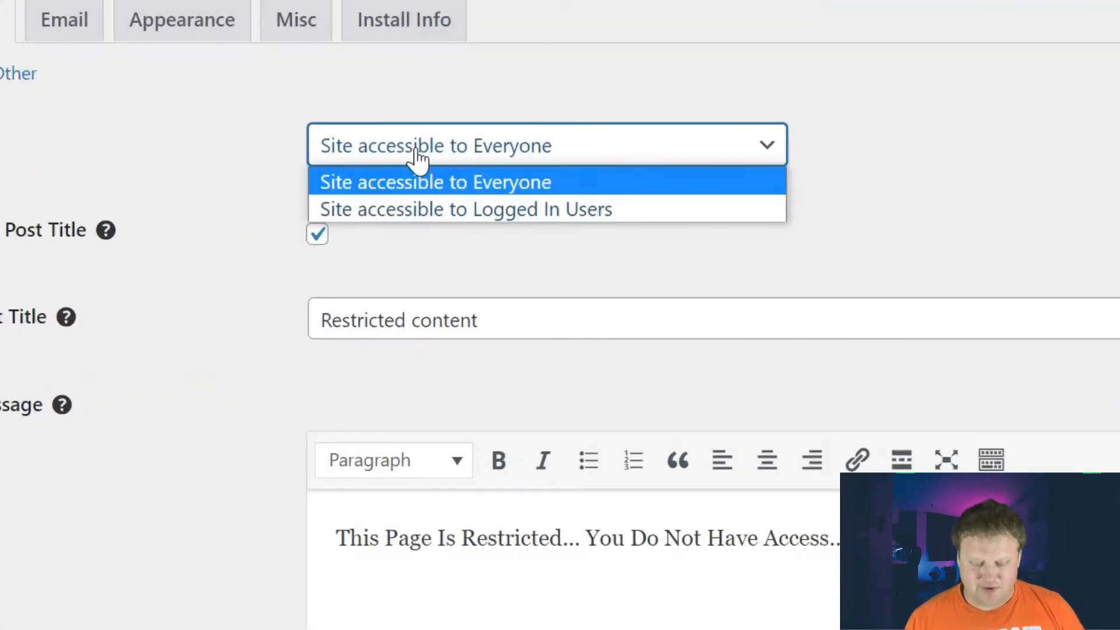
pyautogui.click(417, 160)
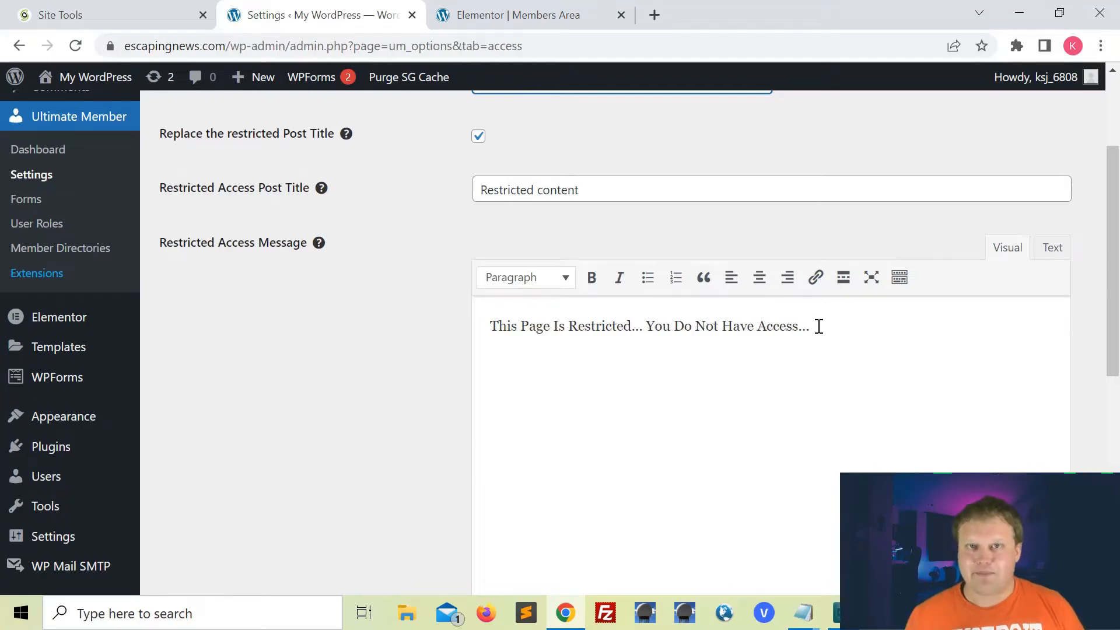
pyautogui.scroll(1, 819, 326)
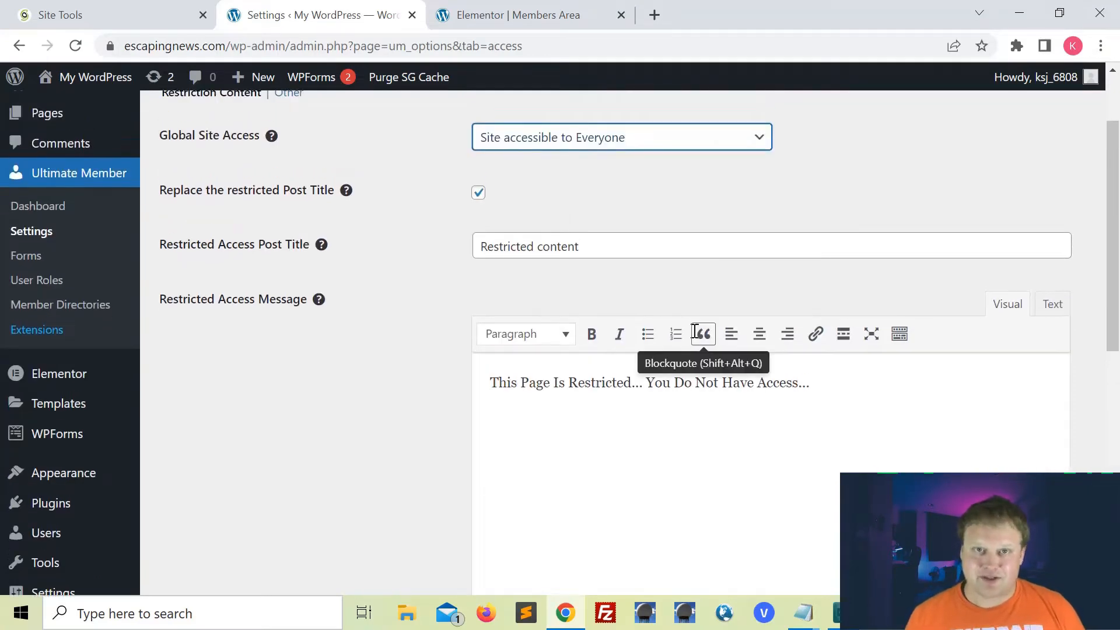
pyautogui.scroll(1, 653, 327)
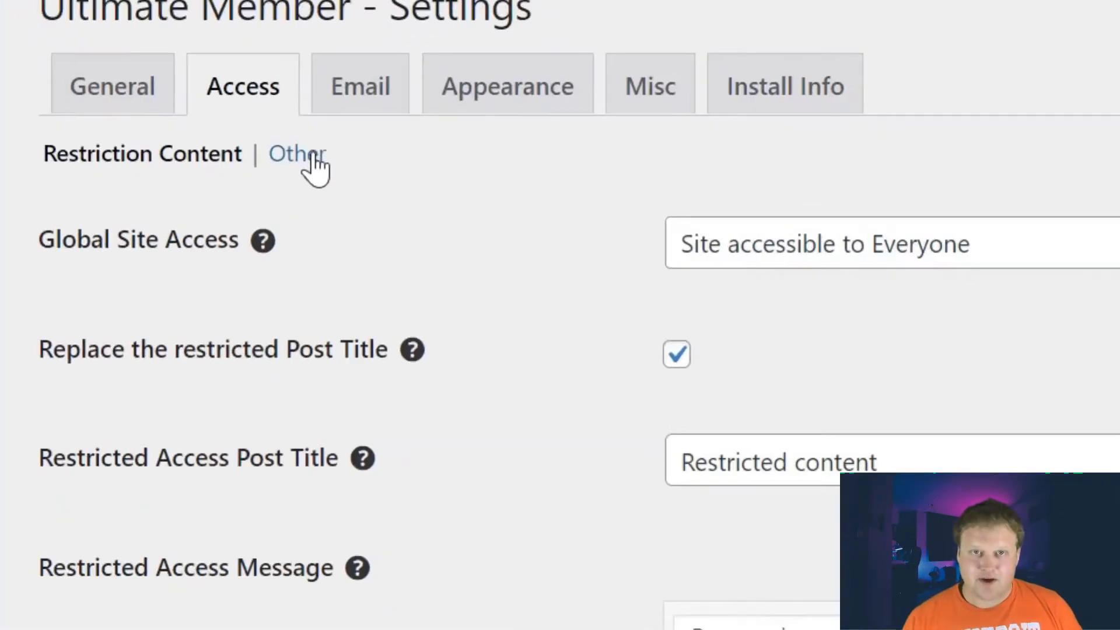
pyautogui.click(296, 157)
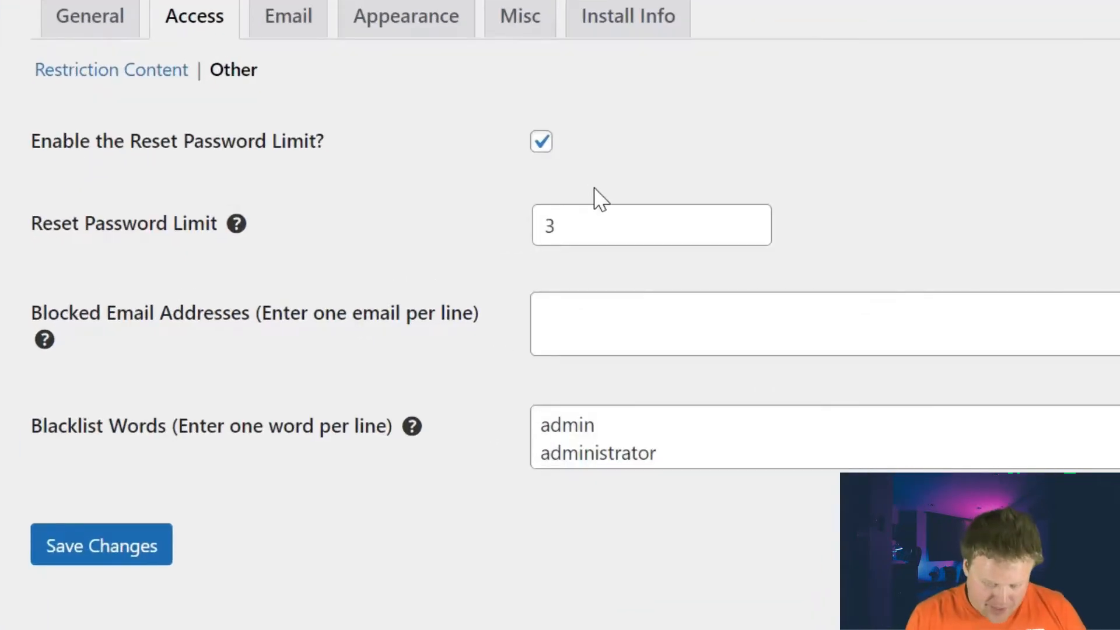
pyautogui.click(585, 221)
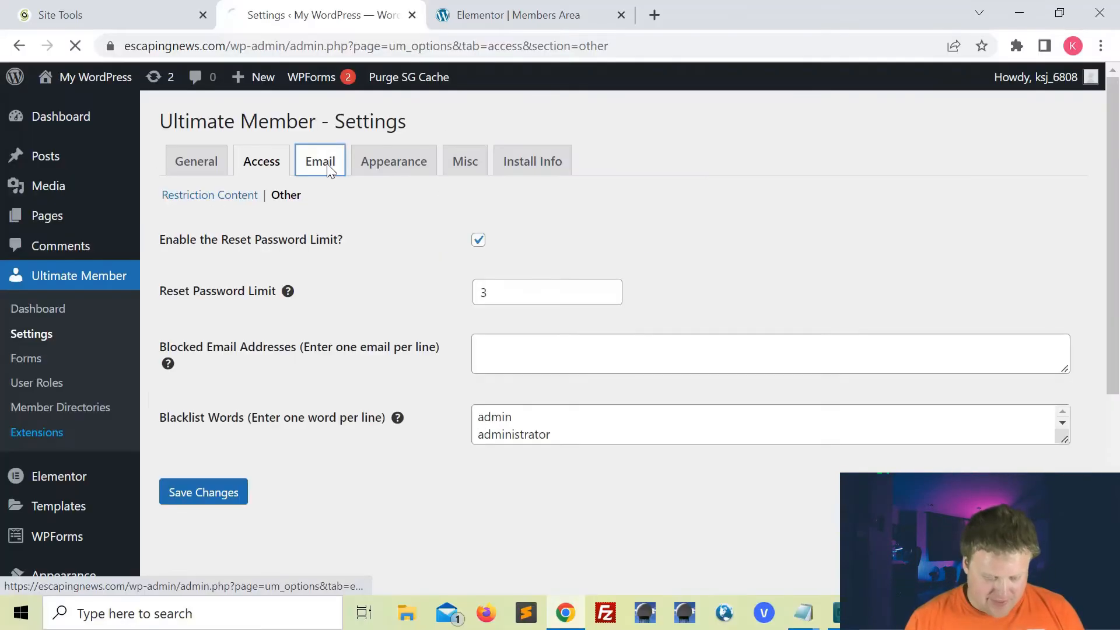
pyautogui.click(327, 164)
pyautogui.scroll(-2, 445, 302)
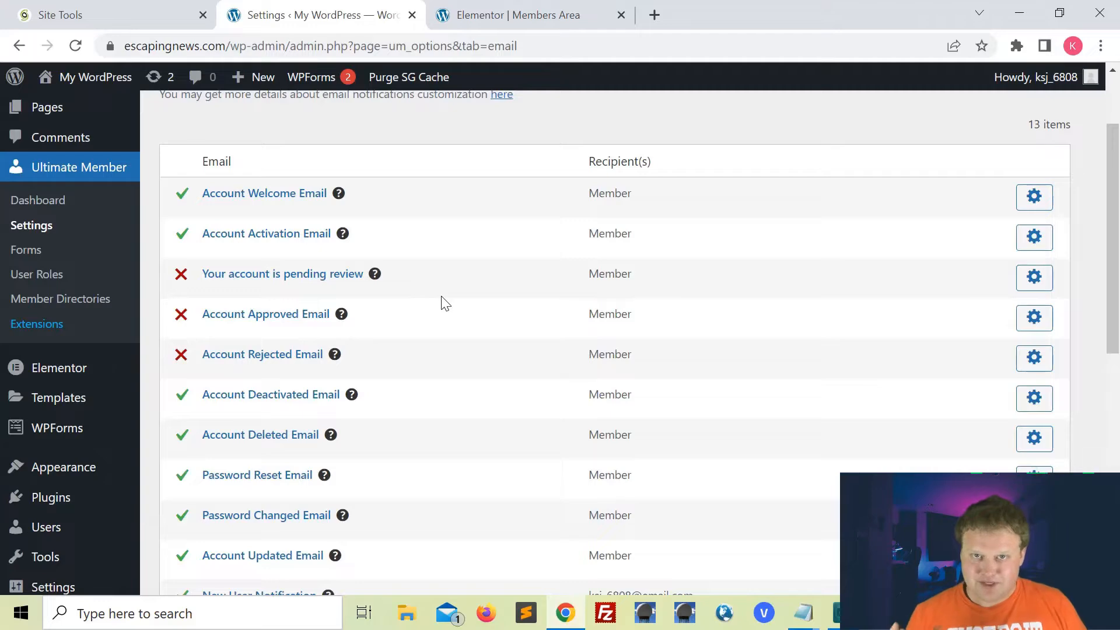
pyautogui.scroll(1, 445, 303)
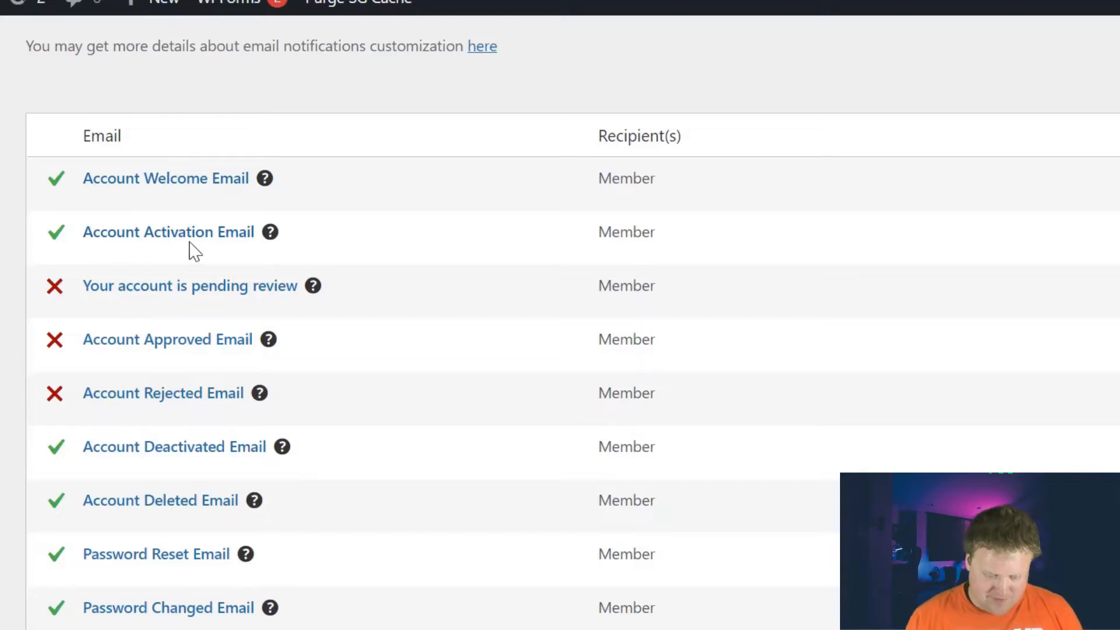
pyautogui.scroll(-1, 195, 250)
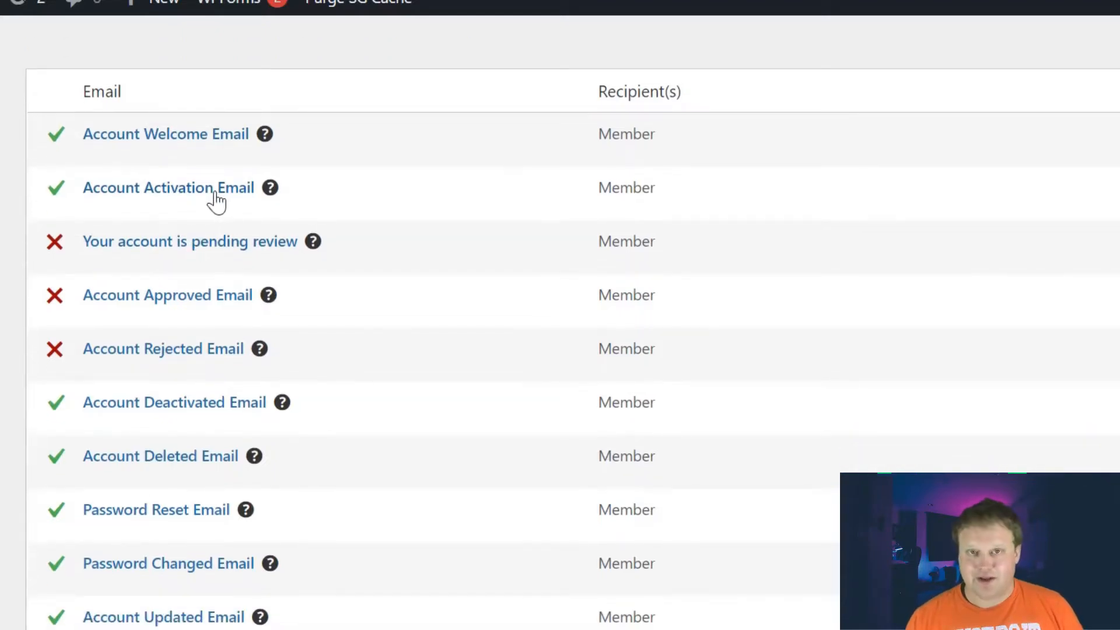
pyautogui.scroll(-5, 216, 201)
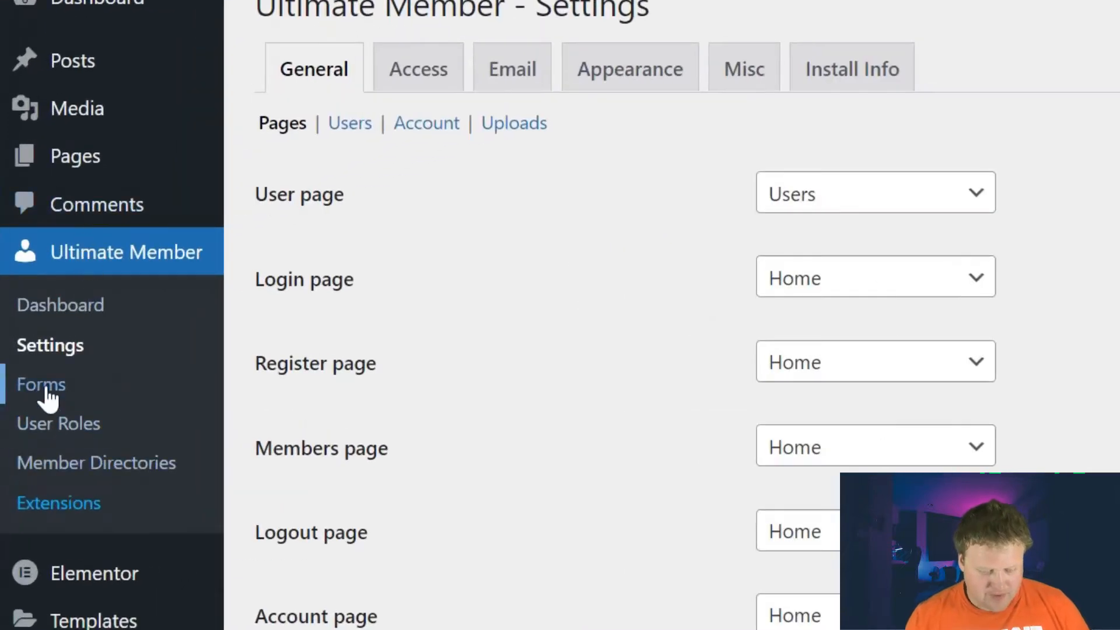
# - Move the existing Login Form and Register Form to the trash in Ultimate Member's form list
pyautogui.click(47, 390)
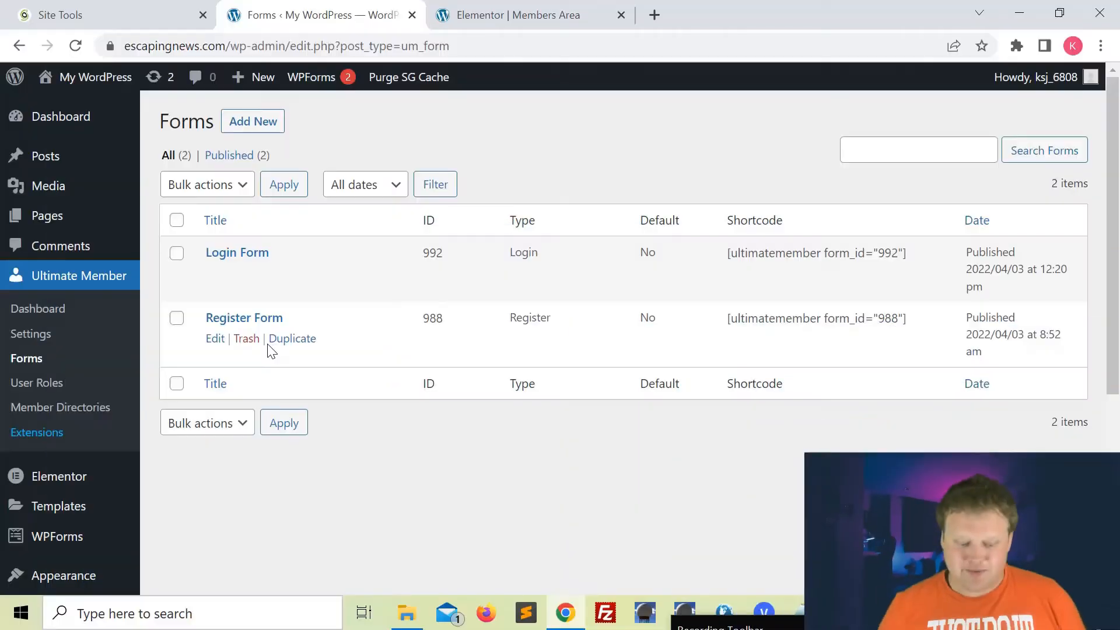
pyautogui.click(177, 253)
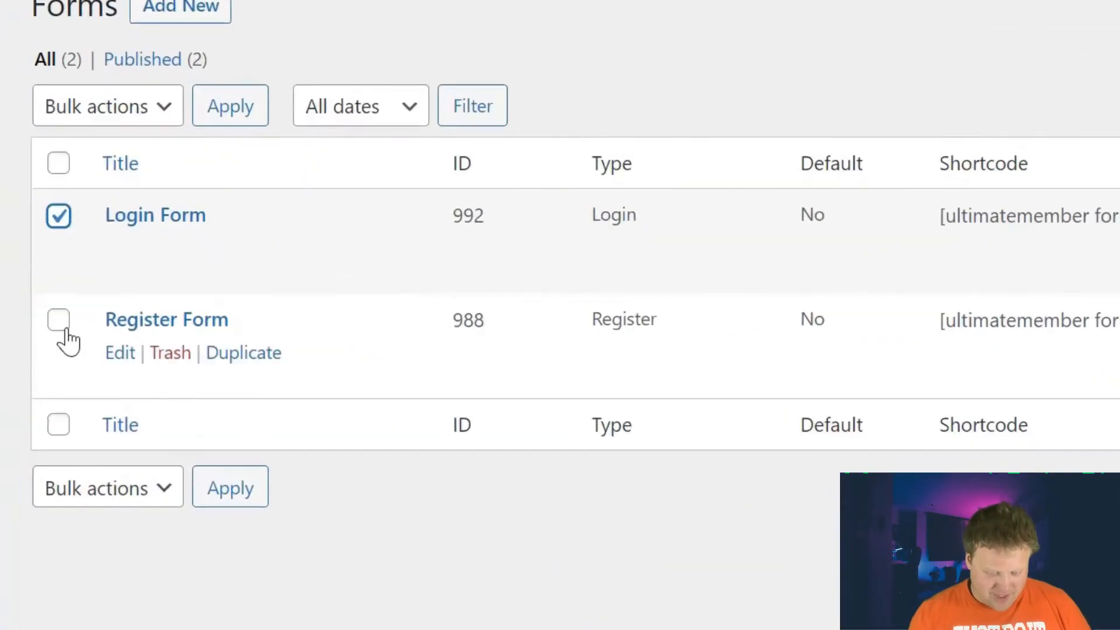
pyautogui.click(60, 323)
pyautogui.click(88, 488)
pyautogui.click(117, 540)
pyautogui.click(230, 490)
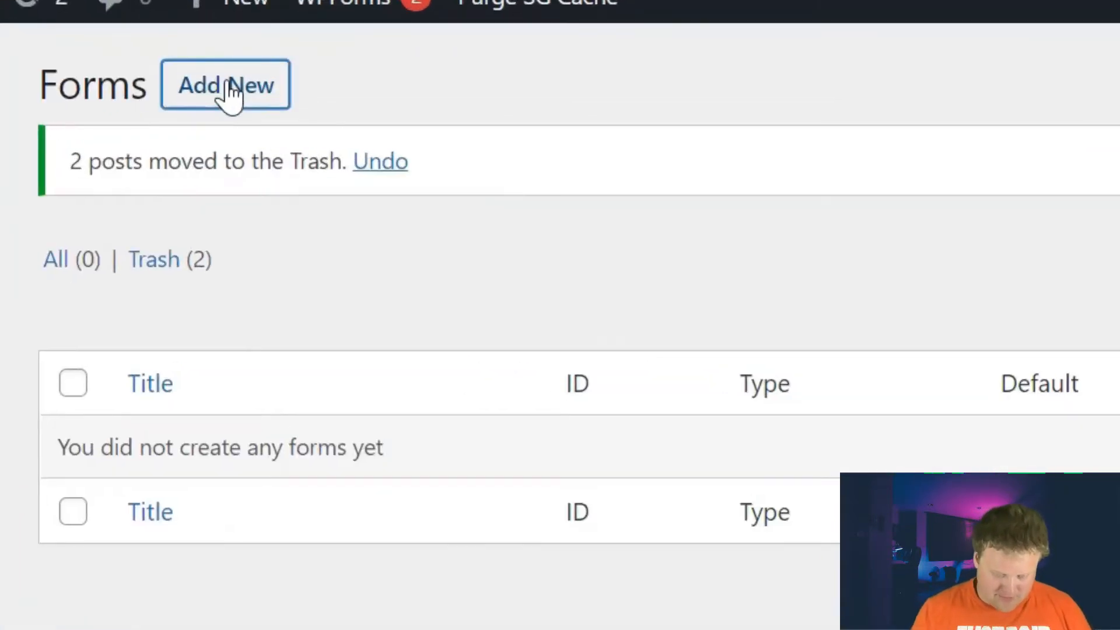
# - Start a new Ultimate Member form with the Registration Form type
pyautogui.click(228, 86)
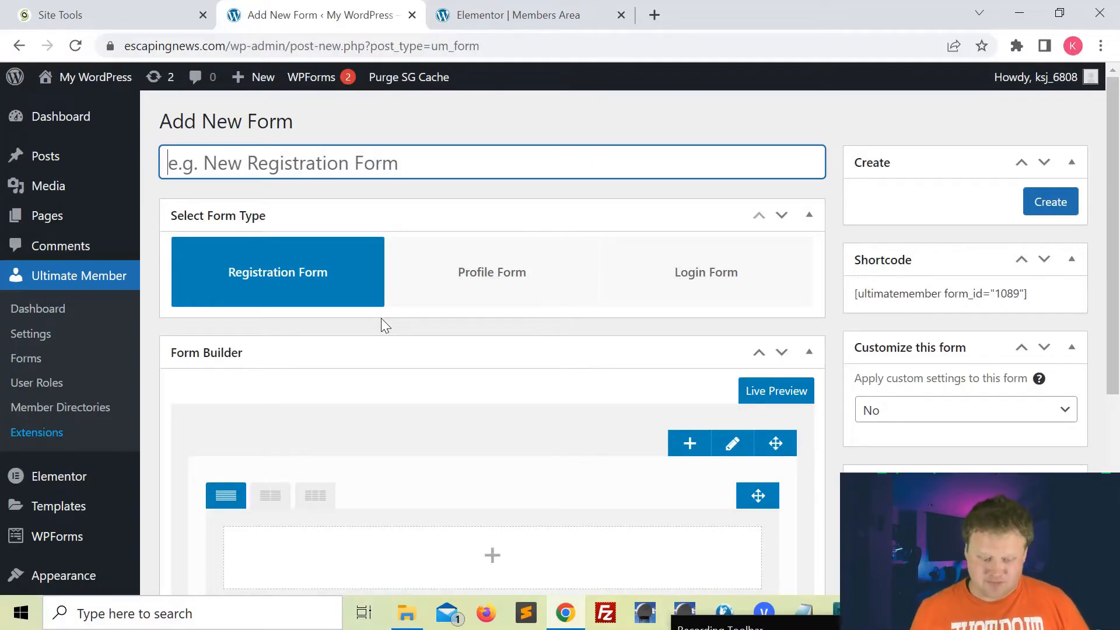
pyautogui.click(260, 281)
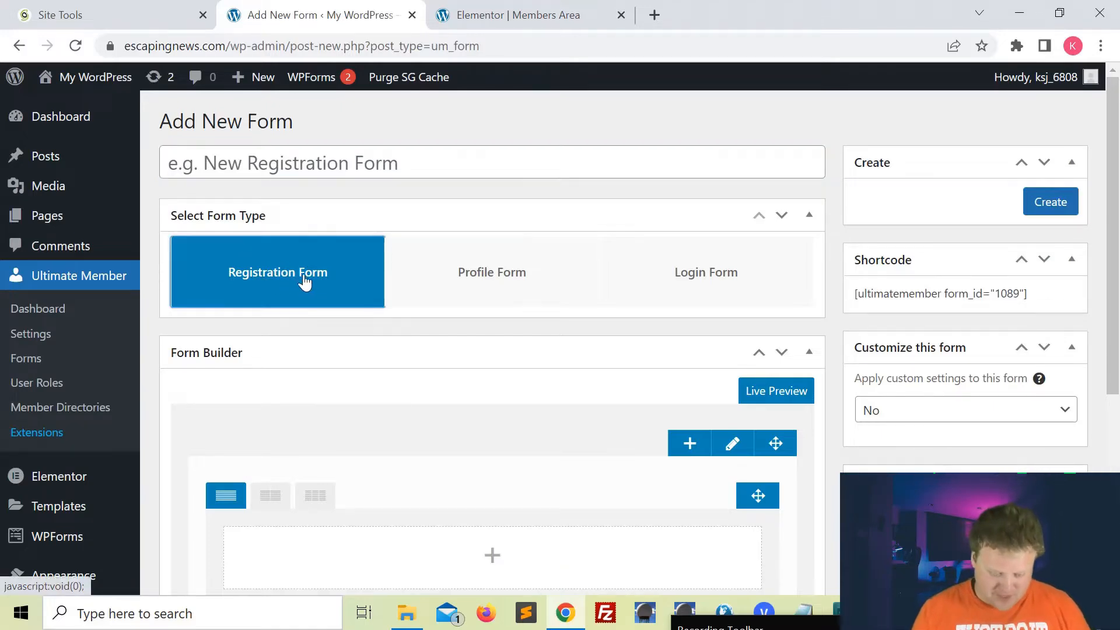
pyautogui.scroll(-3, 304, 282)
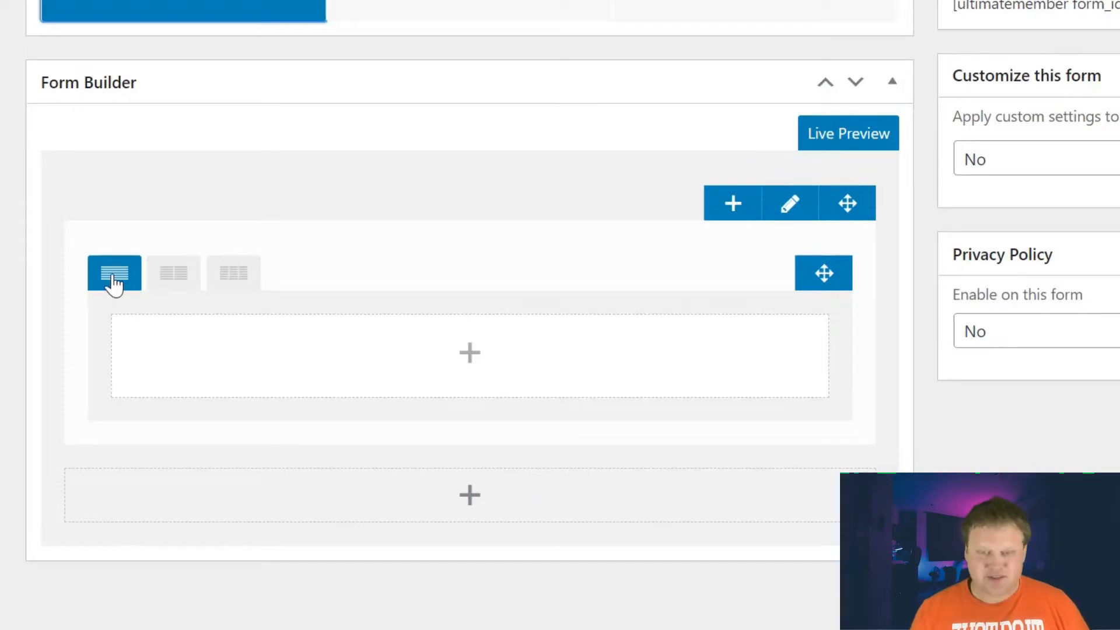
# - Add the predefined First Name and Username fields to the registration form's single-column row
pyautogui.click(470, 361)
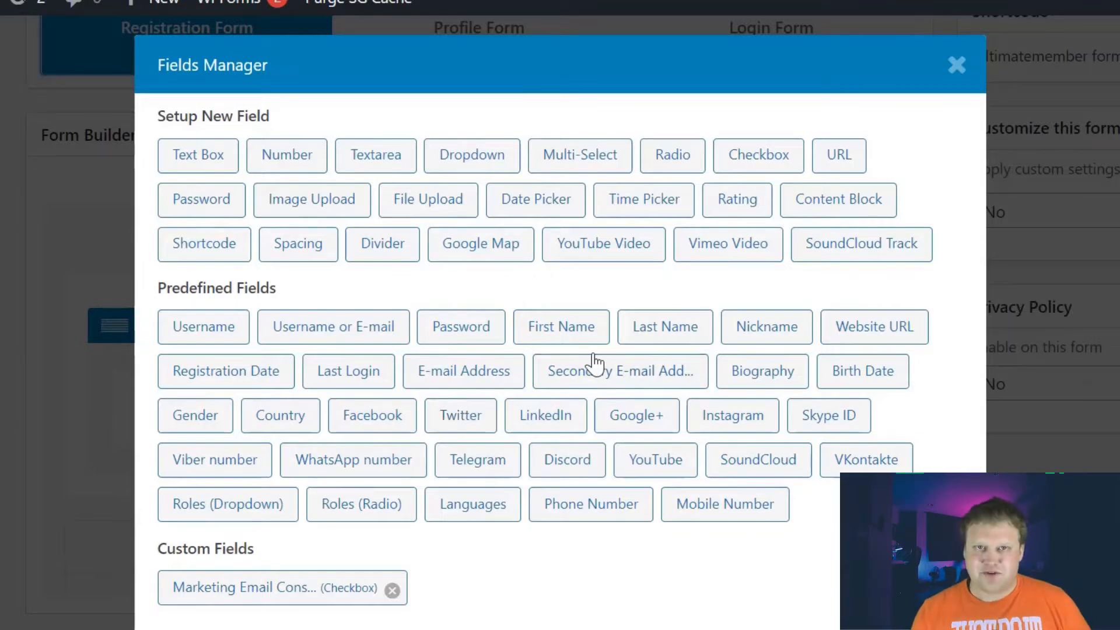
pyautogui.click(549, 332)
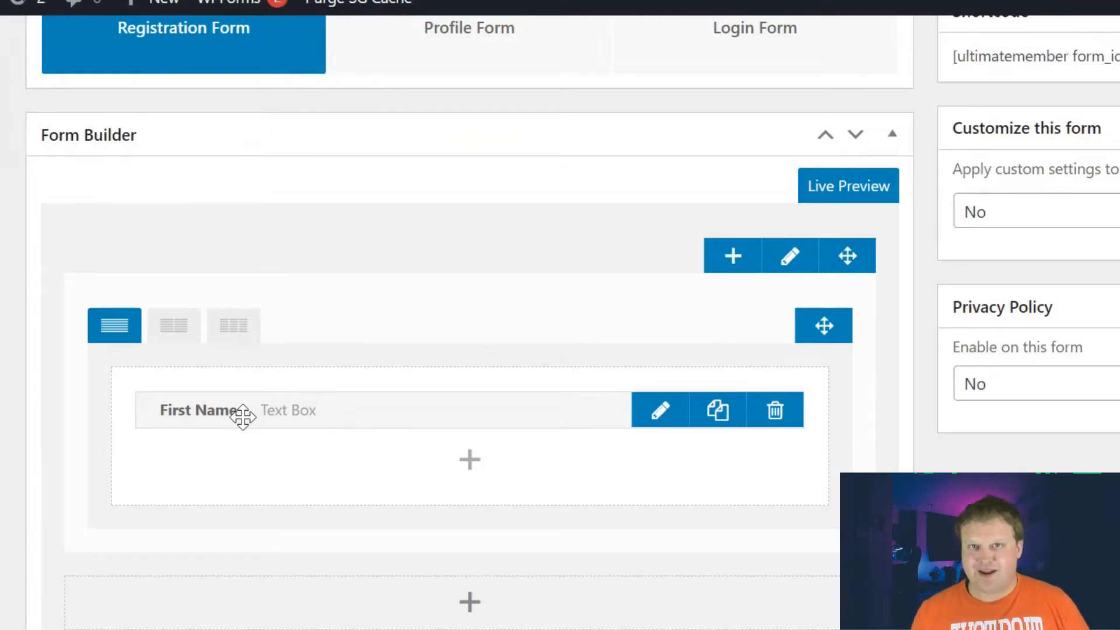
pyautogui.click(661, 416)
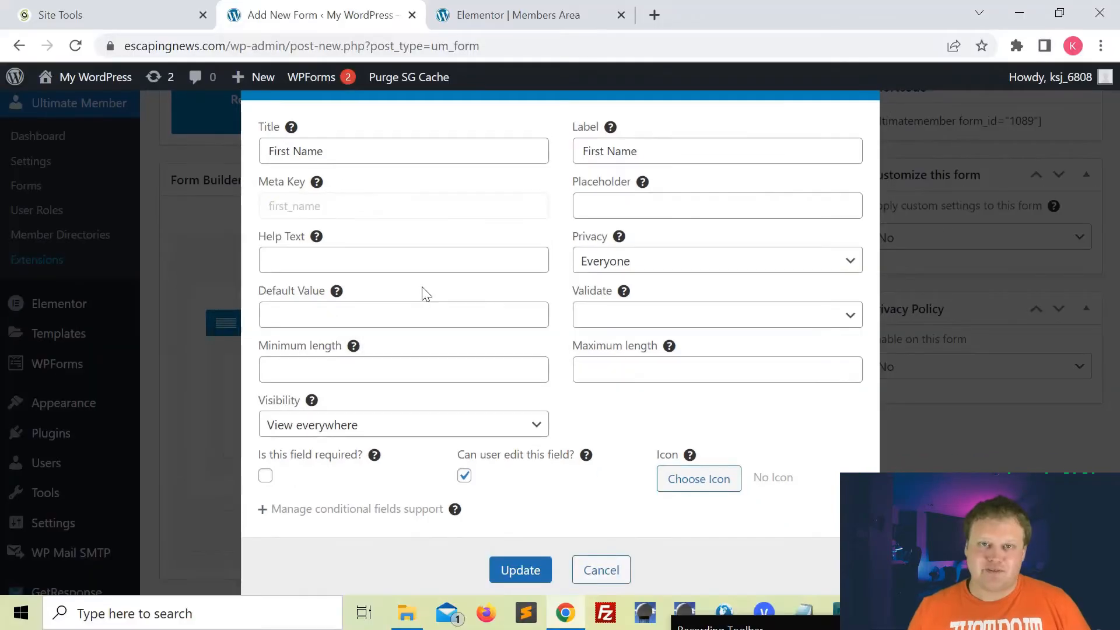
pyautogui.click(531, 571)
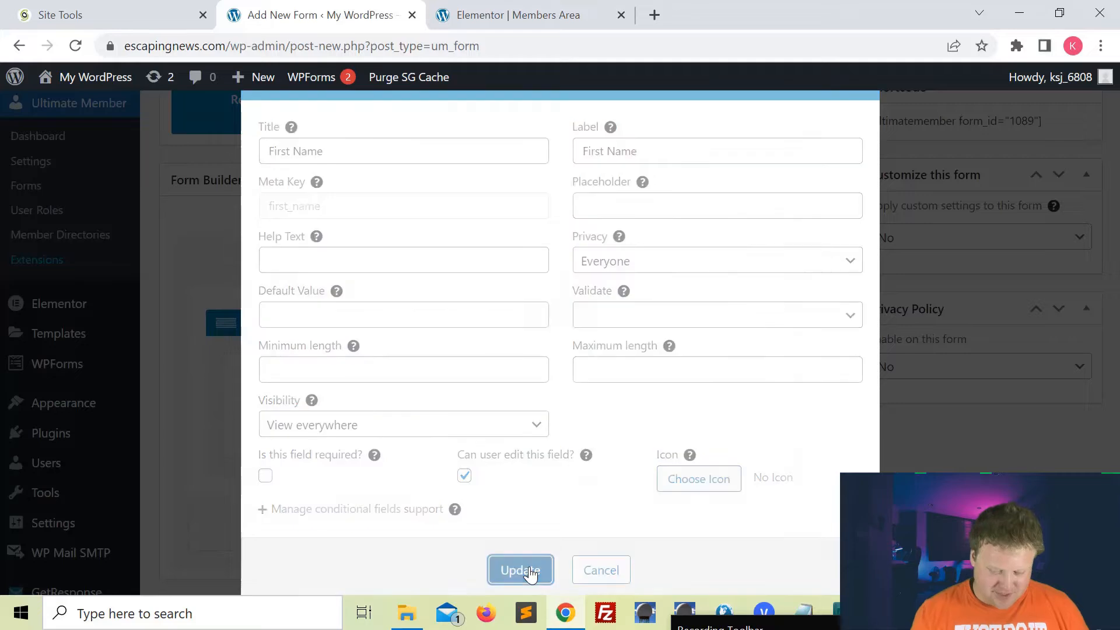
pyautogui.click(492, 425)
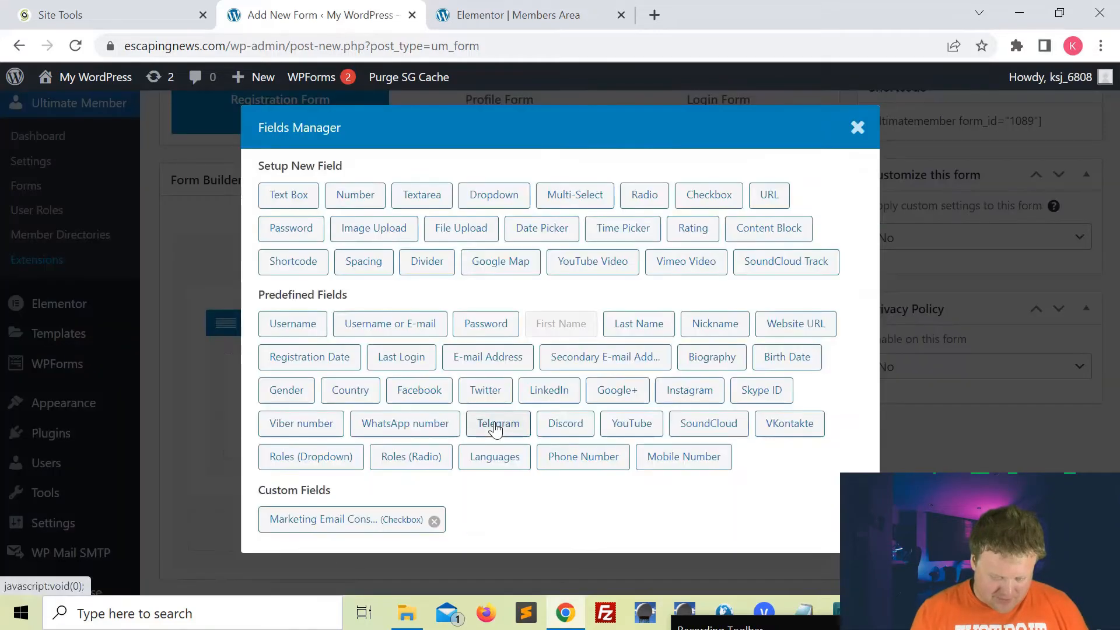
pyautogui.click(292, 324)
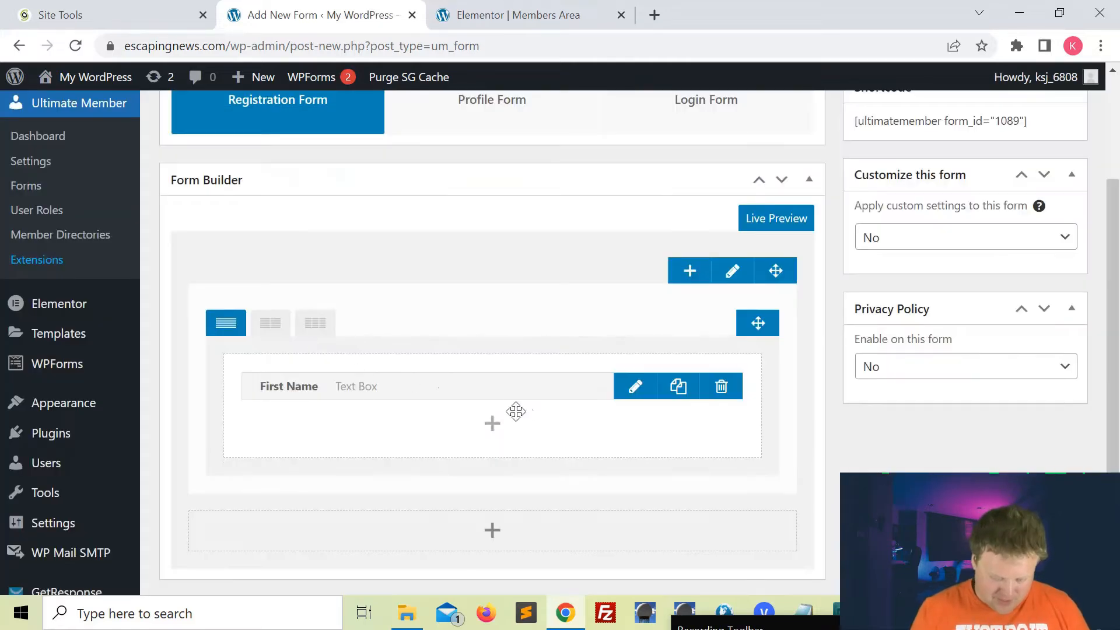
# - Make the First Name field required, then check the Username field's settings and save them
pyautogui.click(636, 388)
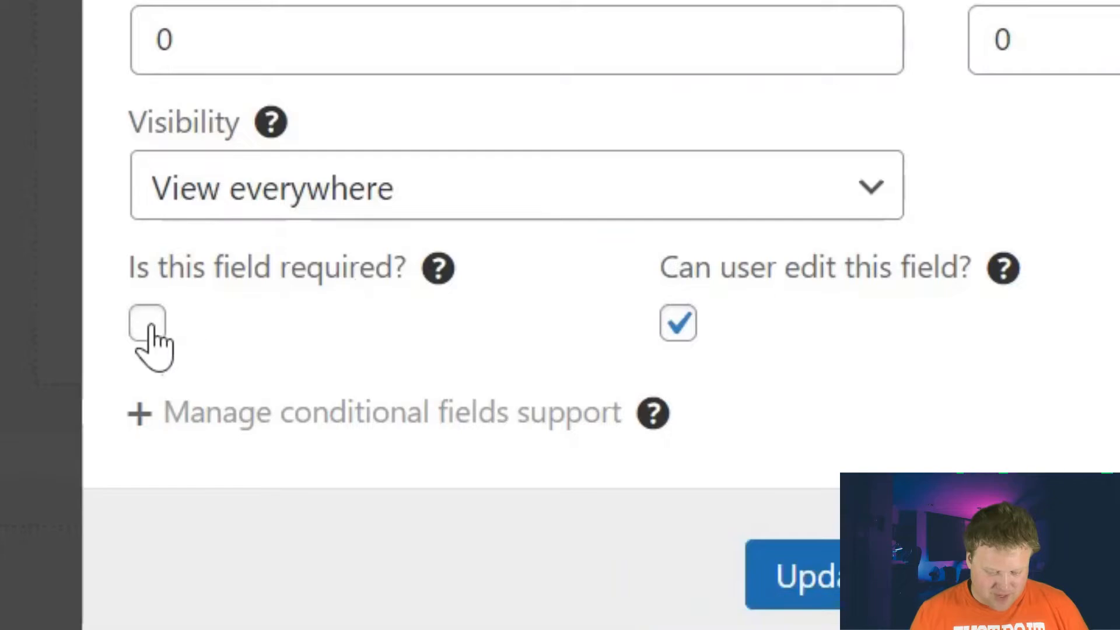
pyautogui.click(146, 328)
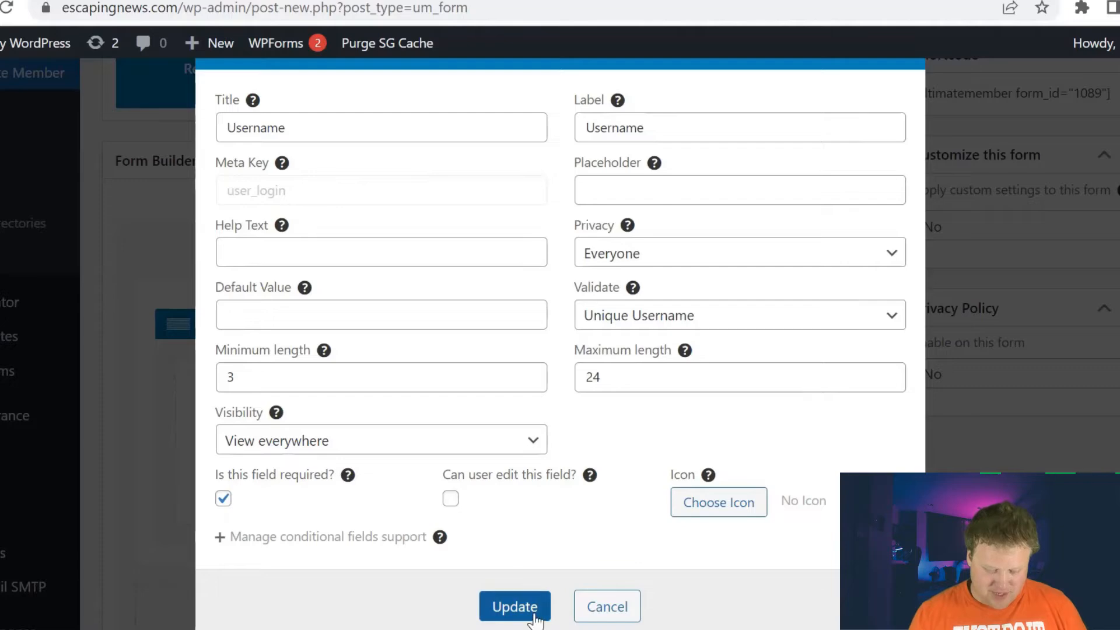
pyautogui.click(793, 578)
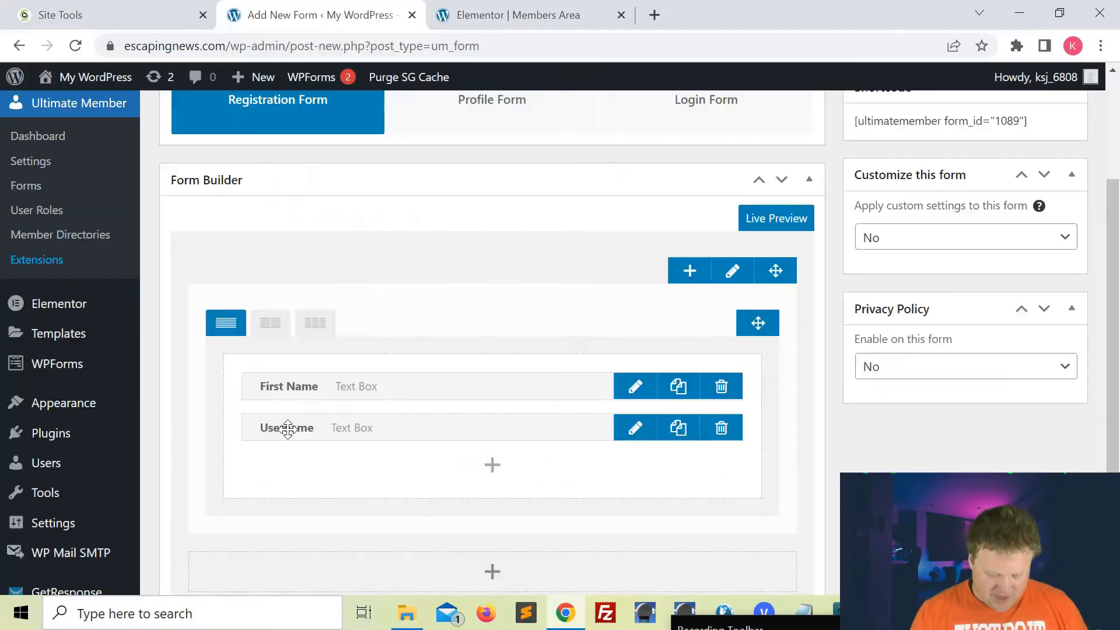
pyautogui.click(634, 432)
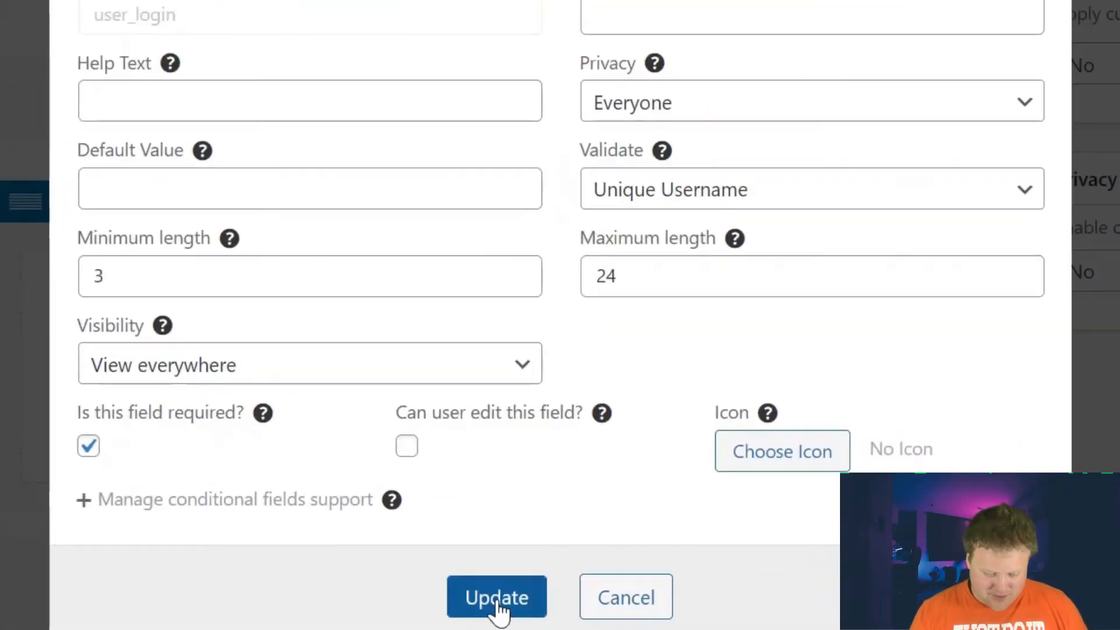
pyautogui.click(498, 601)
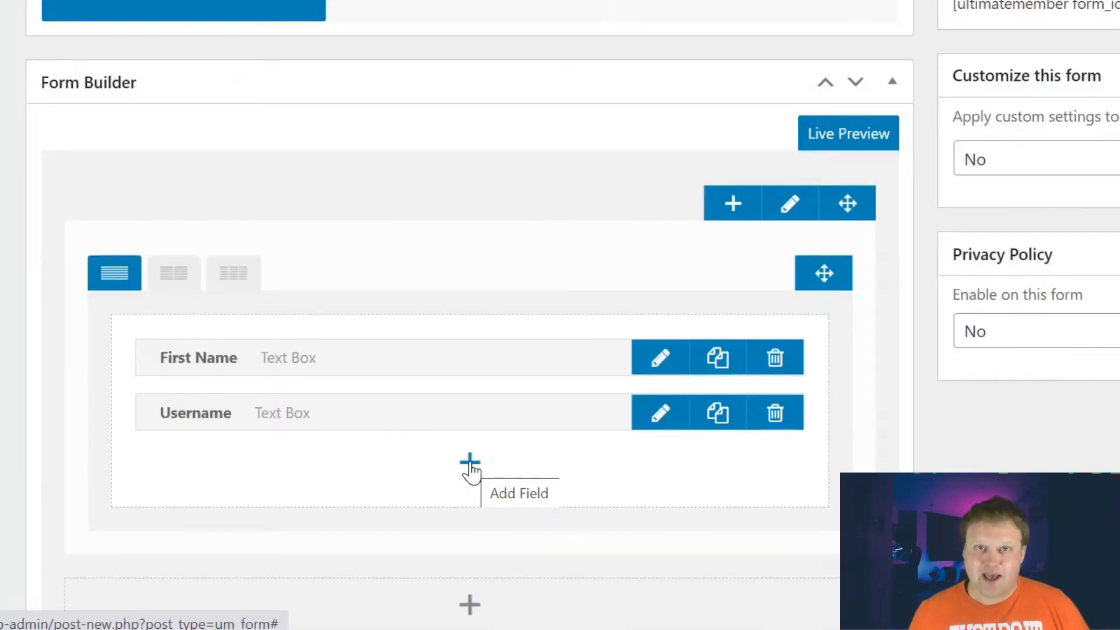
# - Add the predefined E-mail Address field below Username and make it required
pyautogui.click(470, 464)
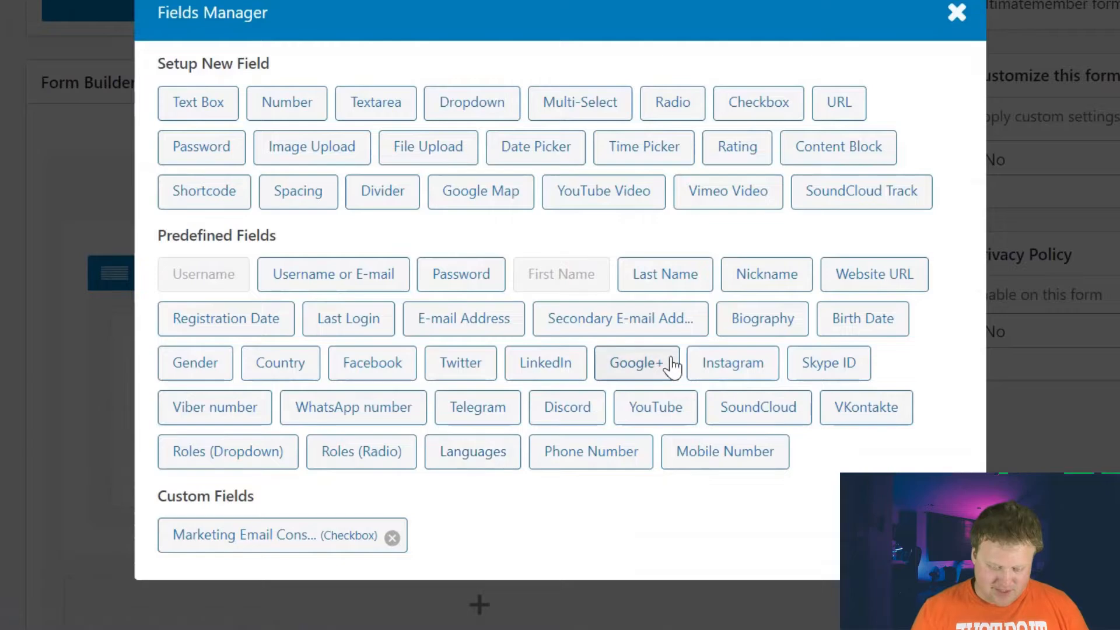
pyautogui.click(476, 332)
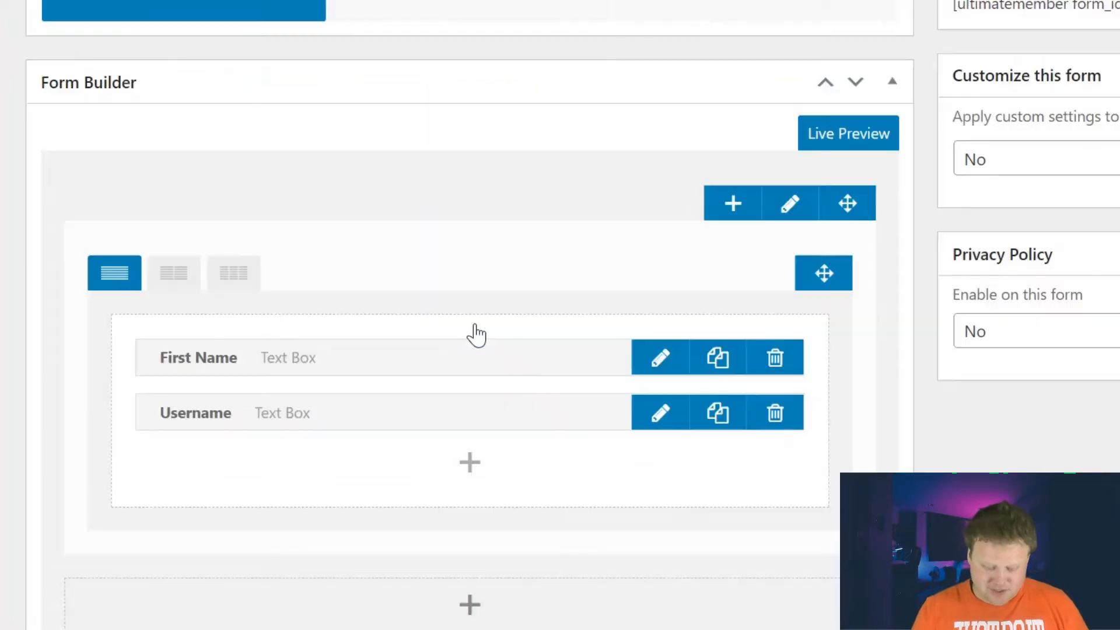
pyautogui.click(664, 480)
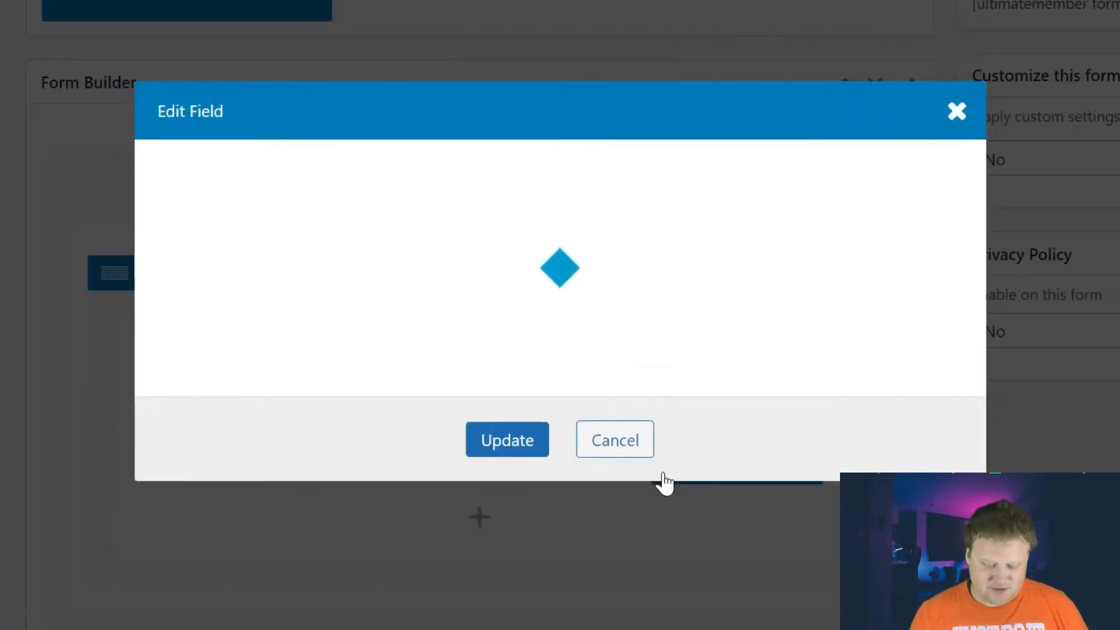
pyautogui.click(324, 331)
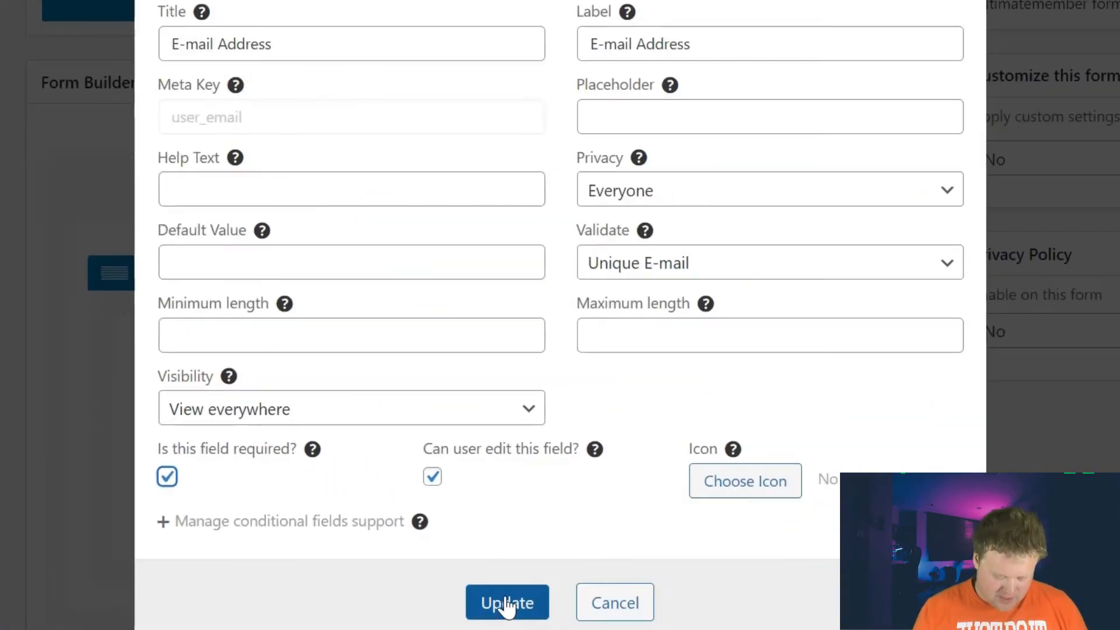
pyautogui.click(507, 603)
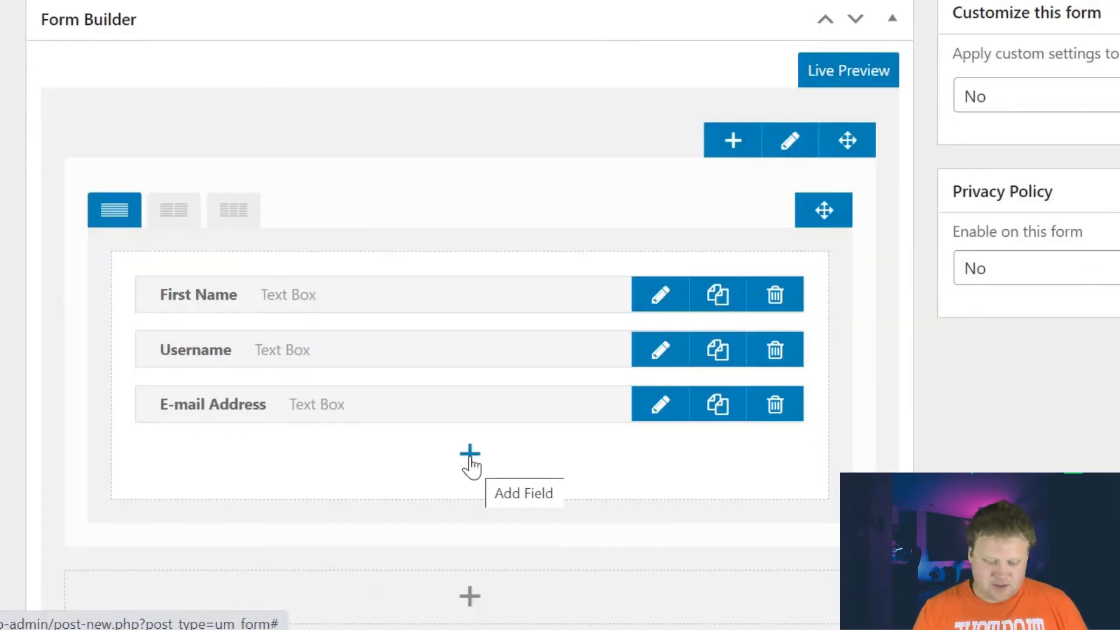
# - Add the predefined Password field below E-mail Address and turn off its Force strong password option
pyautogui.click(471, 465)
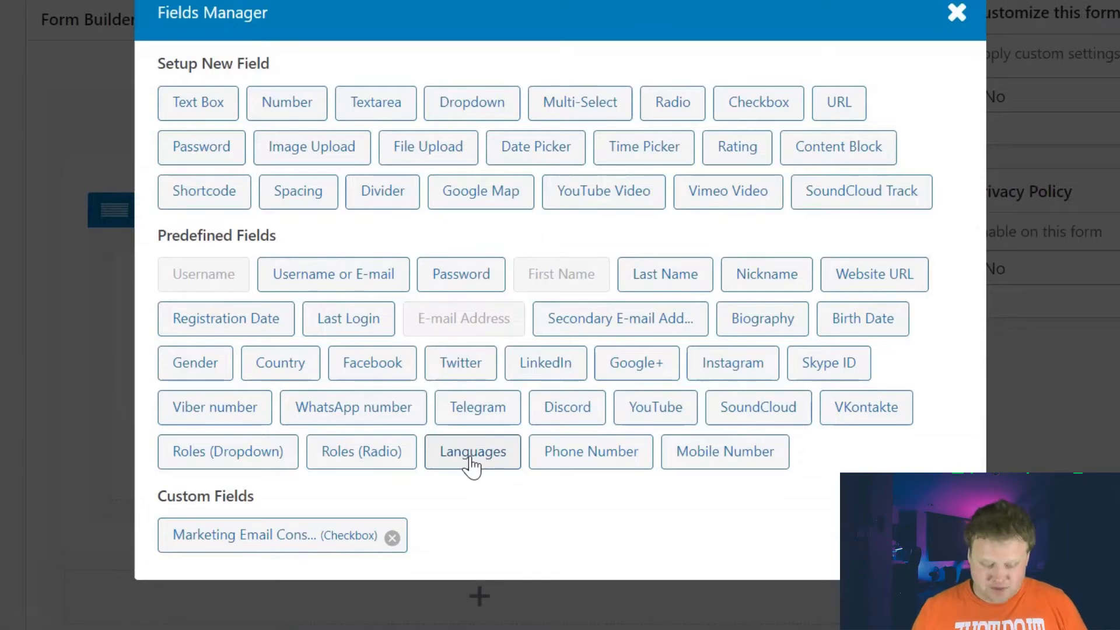
pyautogui.click(465, 279)
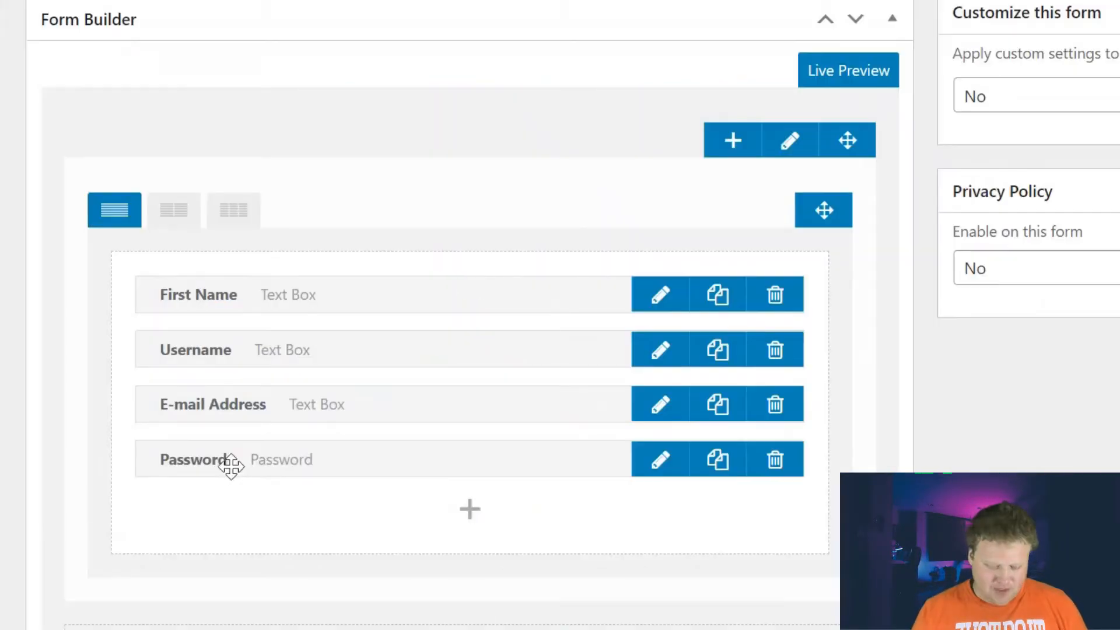
pyautogui.click(664, 464)
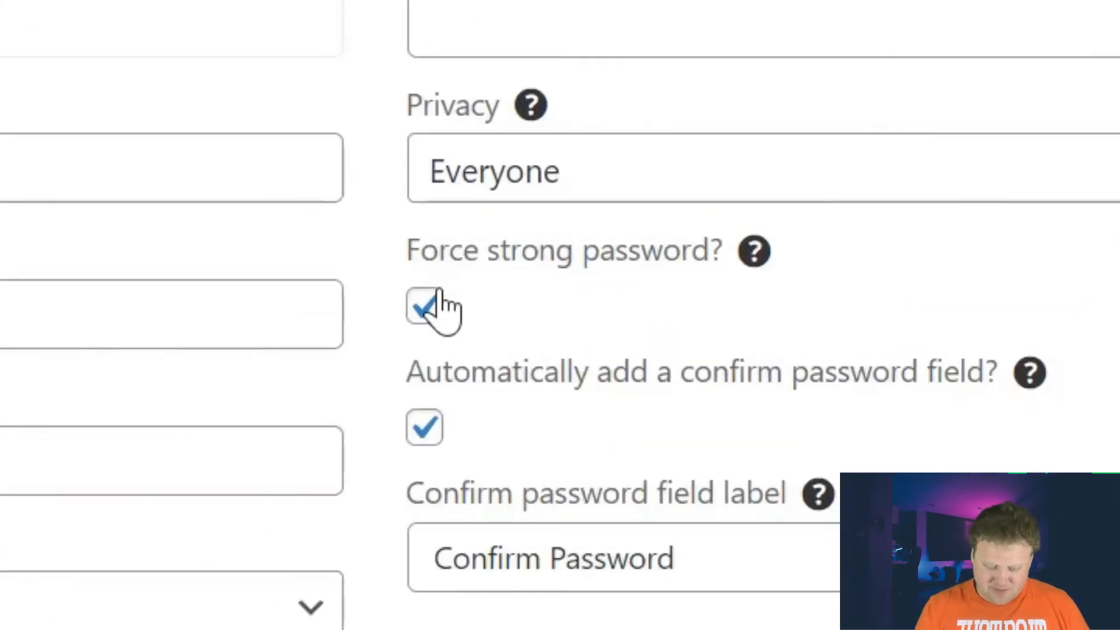
pyautogui.click(586, 257)
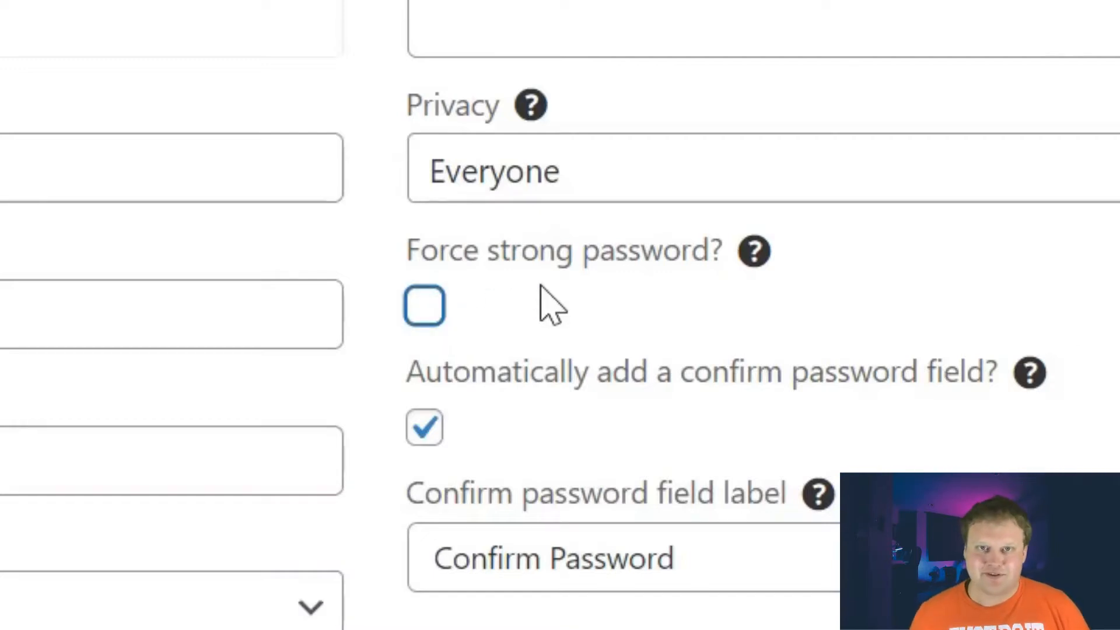
pyautogui.click(535, 324)
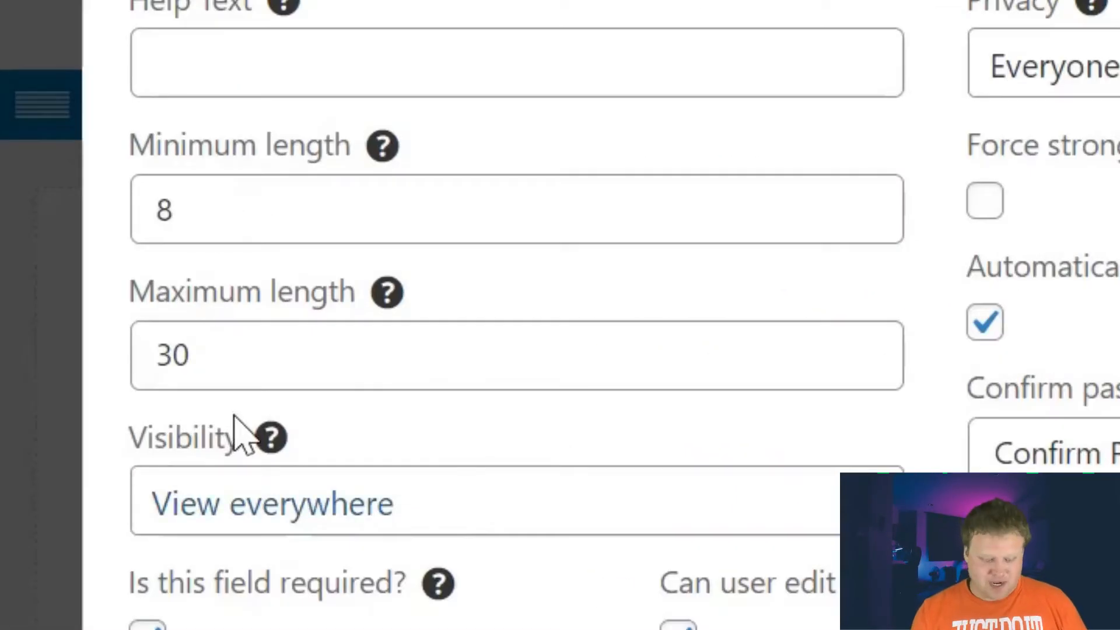
# - Set the Password field's minimum length to 6 and save the field settings
pyautogui.click(286, 203)
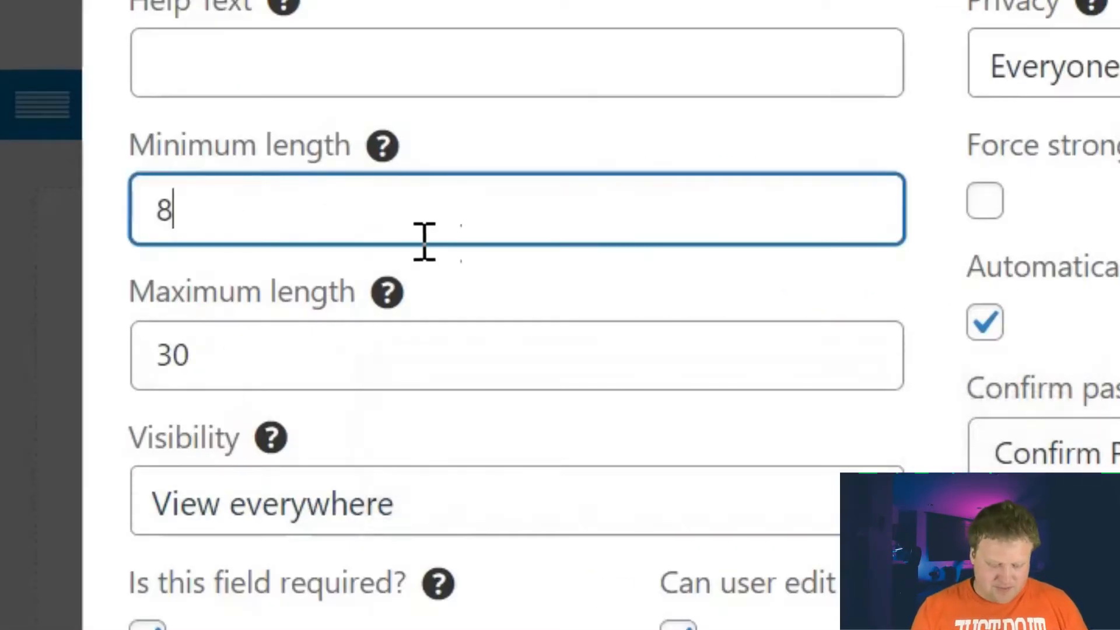
pyautogui.press('BackSpace')
pyautogui.write('6')
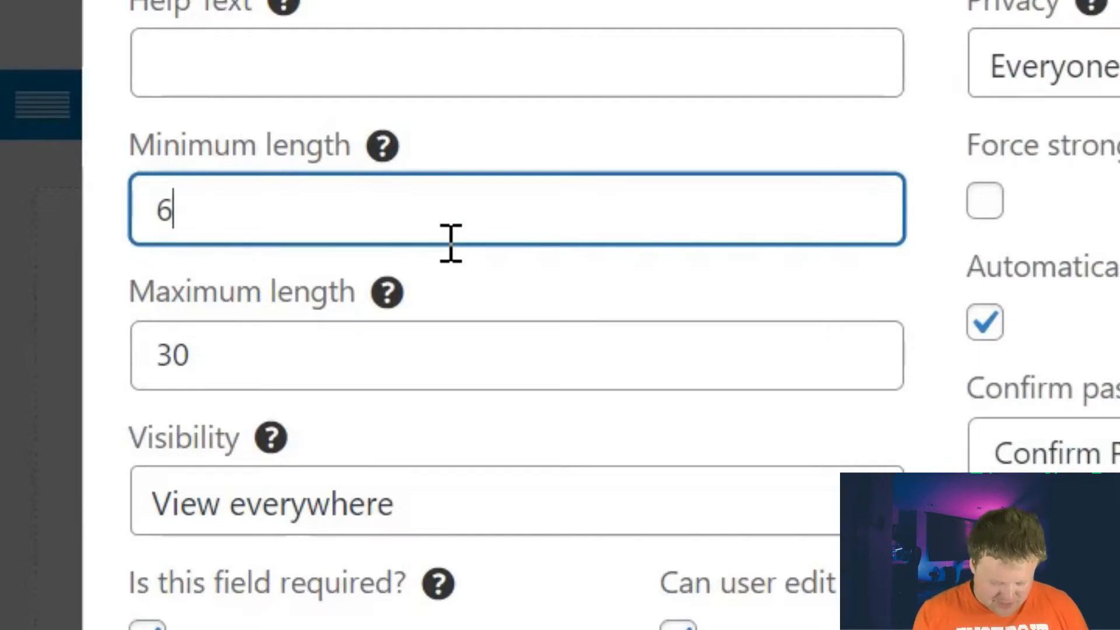
pyautogui.click(430, 369)
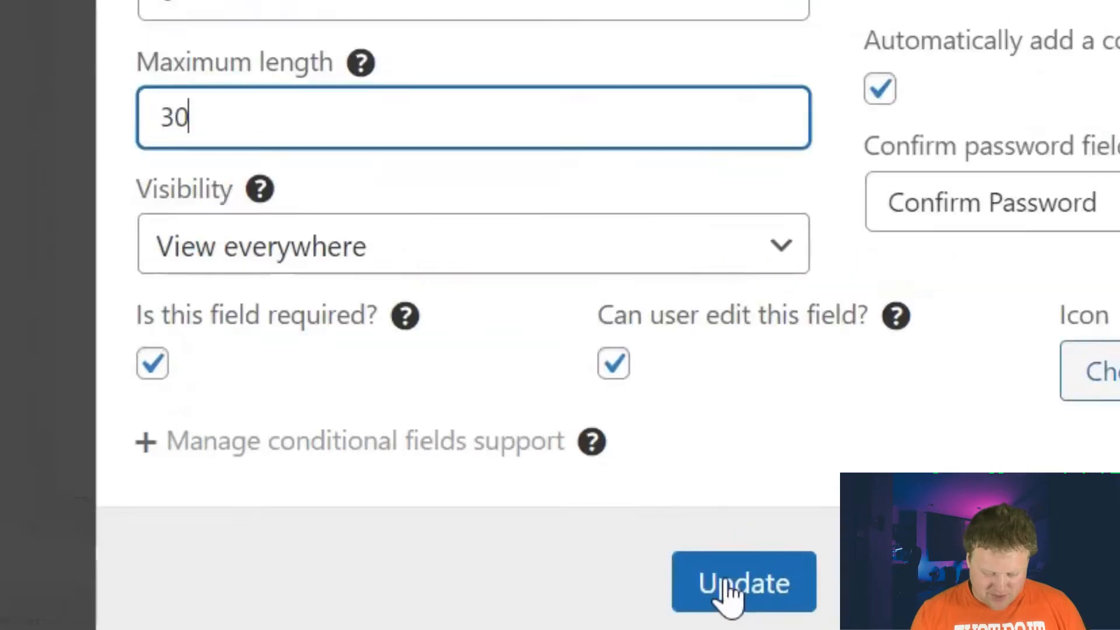
pyautogui.click(808, 578)
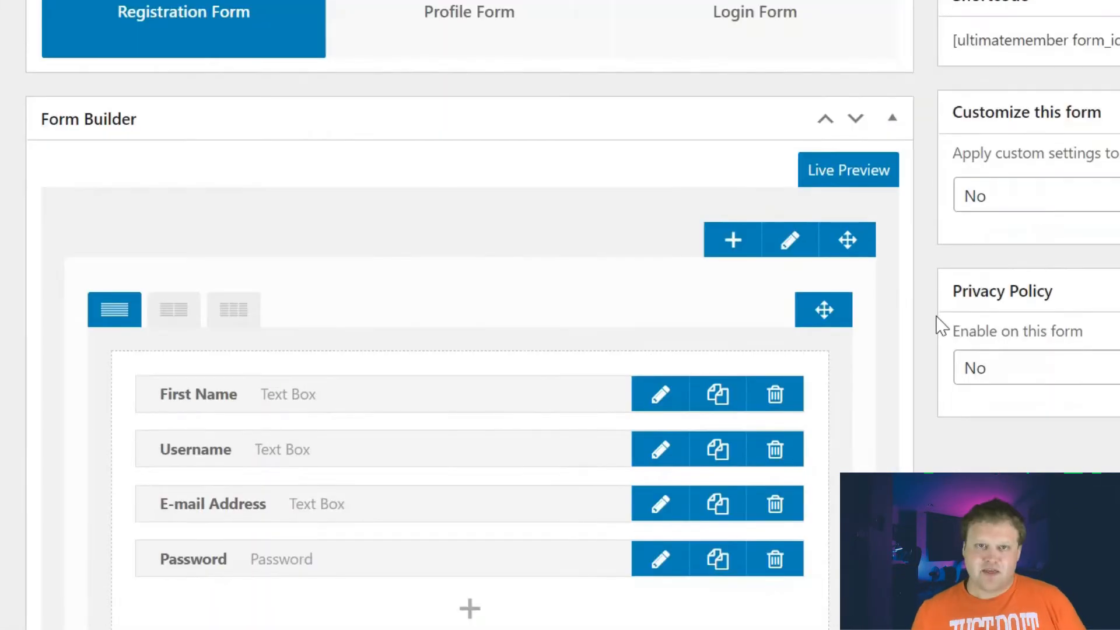
# - Apply custom settings to the registration form and assign it the Subscriber role
pyautogui.scroll(-2, 210, 511)
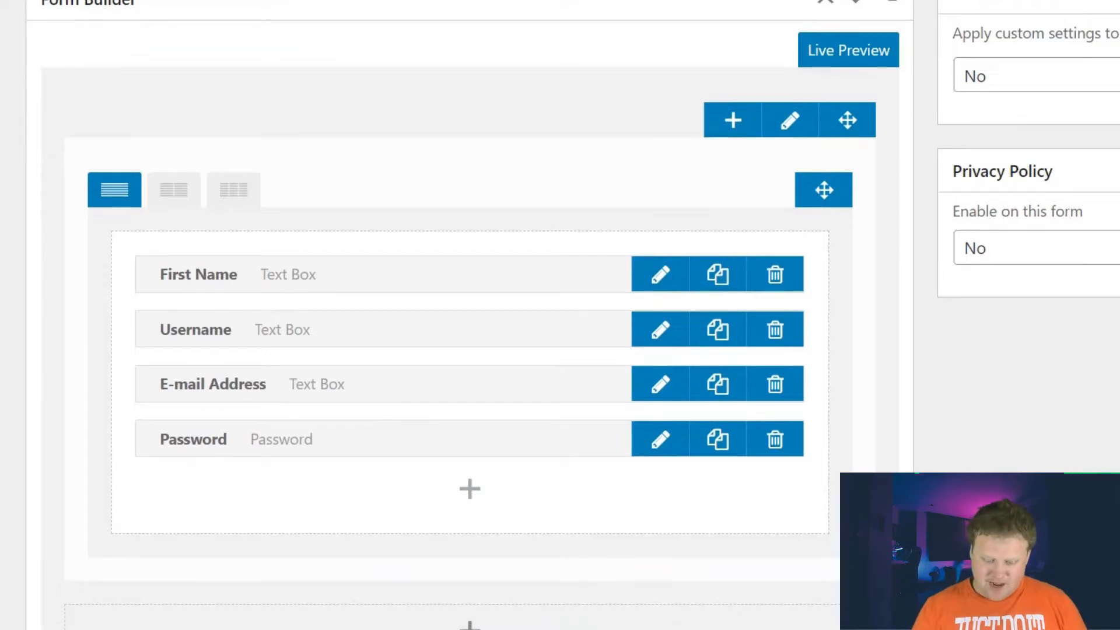
pyautogui.scroll(3, 466, 315)
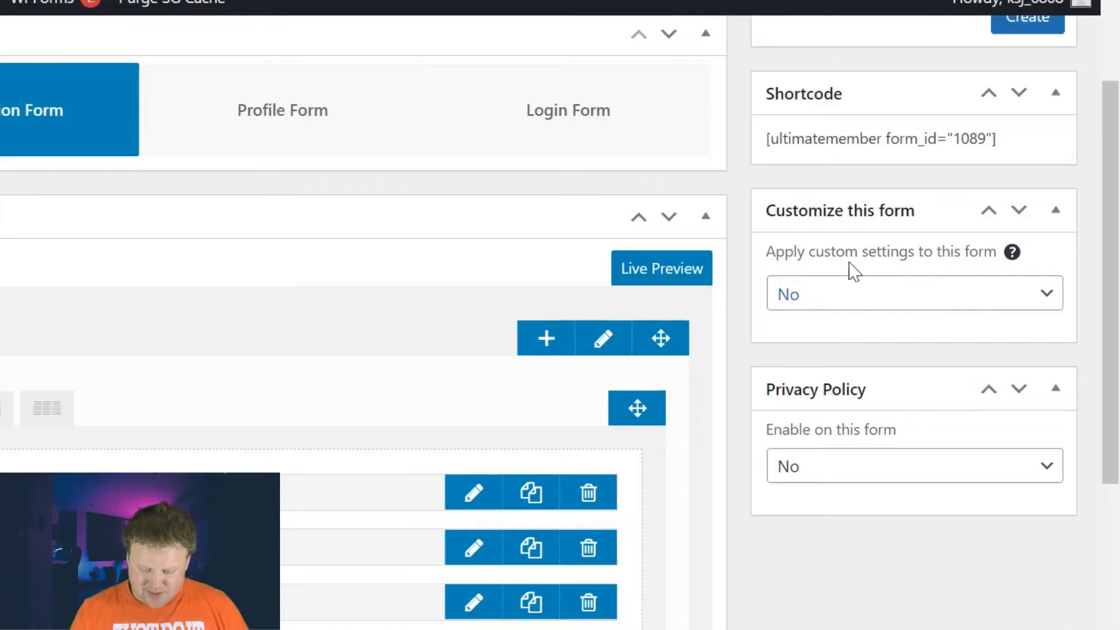
pyautogui.click(913, 300)
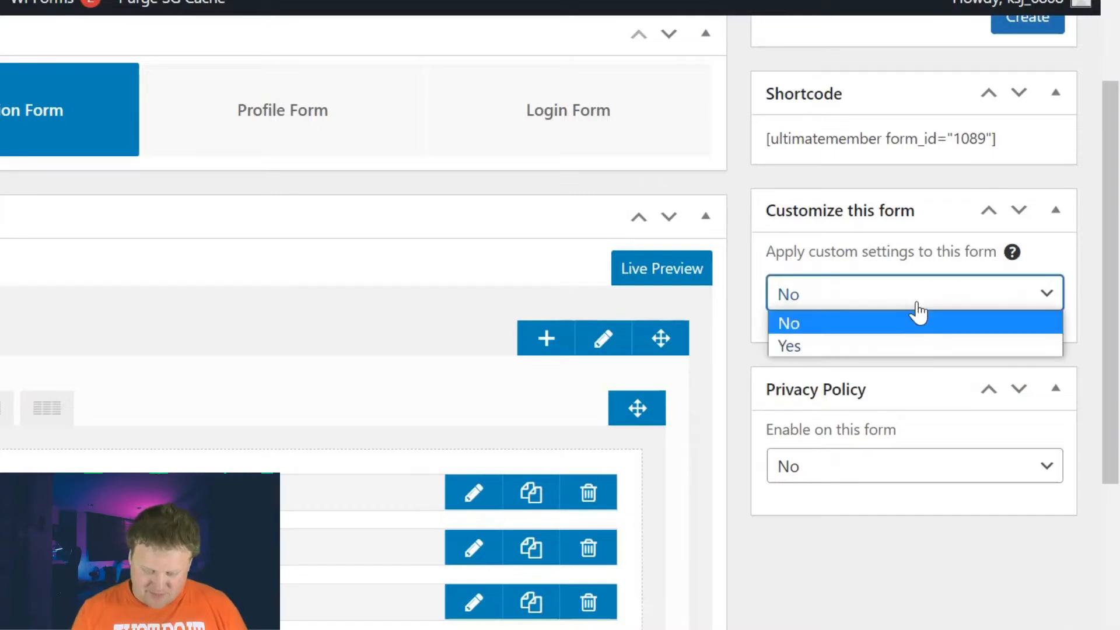
pyautogui.click(834, 344)
pyautogui.scroll(-3, 905, 338)
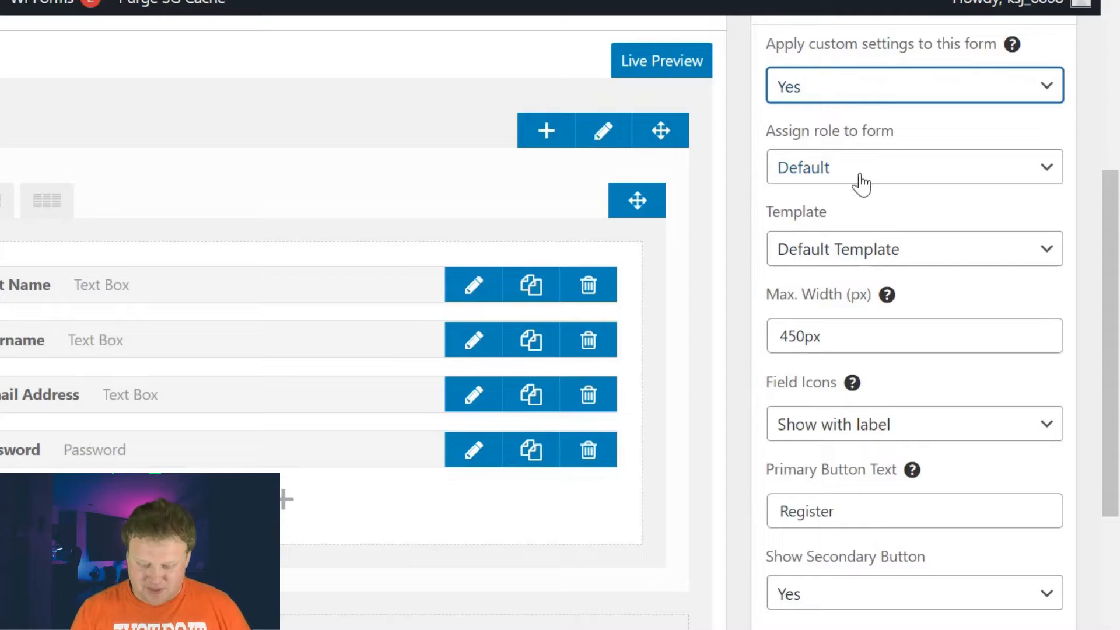
pyautogui.click(866, 169)
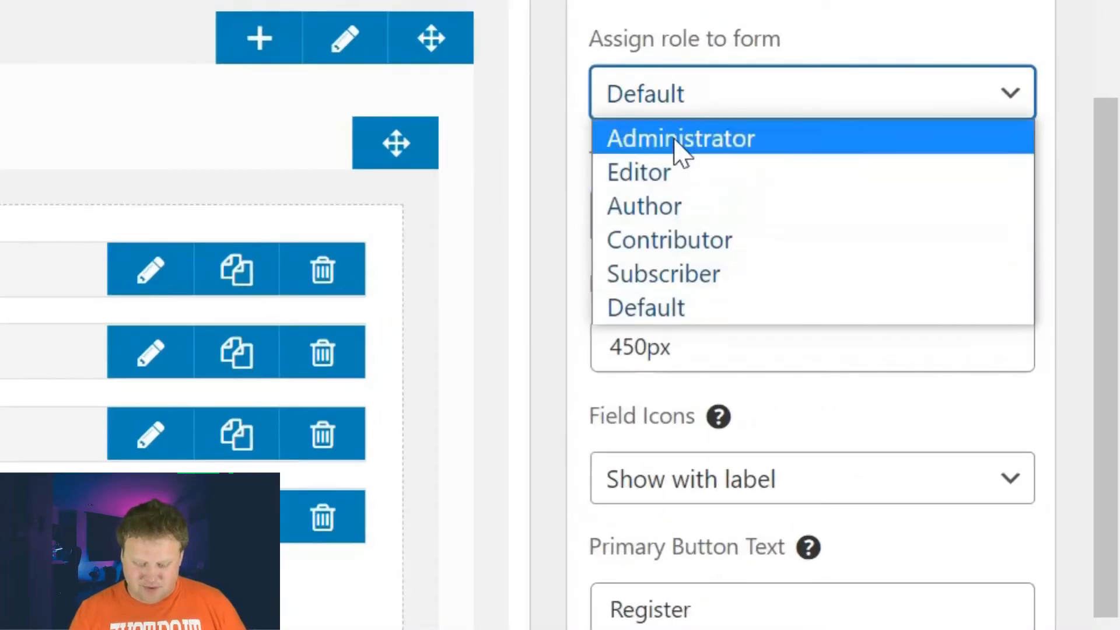
pyautogui.click(699, 279)
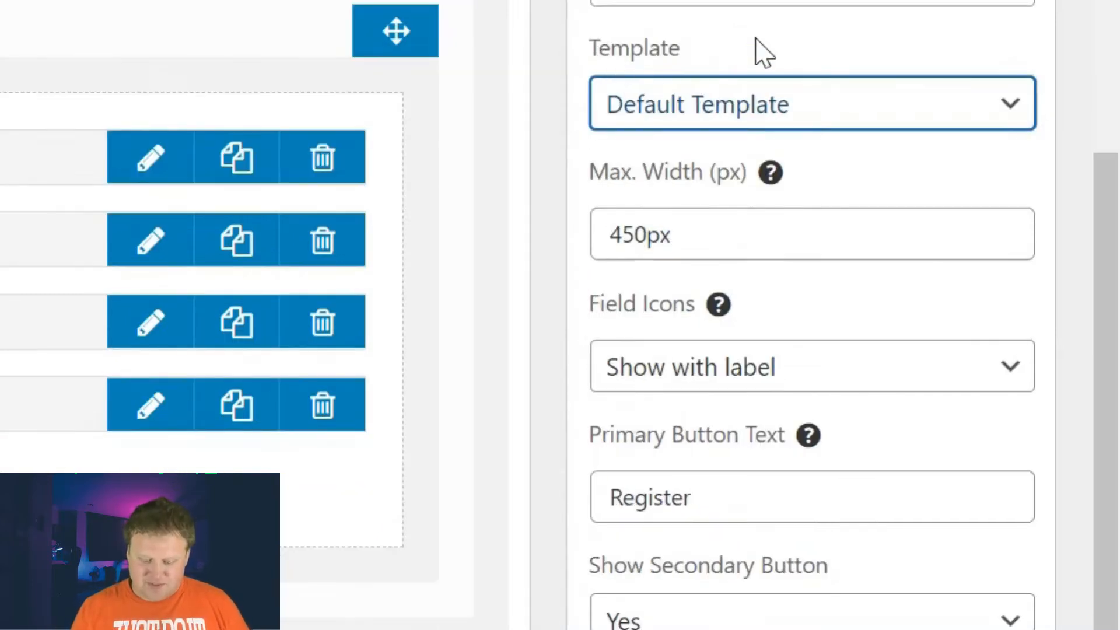
# - Review the registration form's width, field icon, and primary and secondary button text settings
pyautogui.scroll(-3, 734, 267)
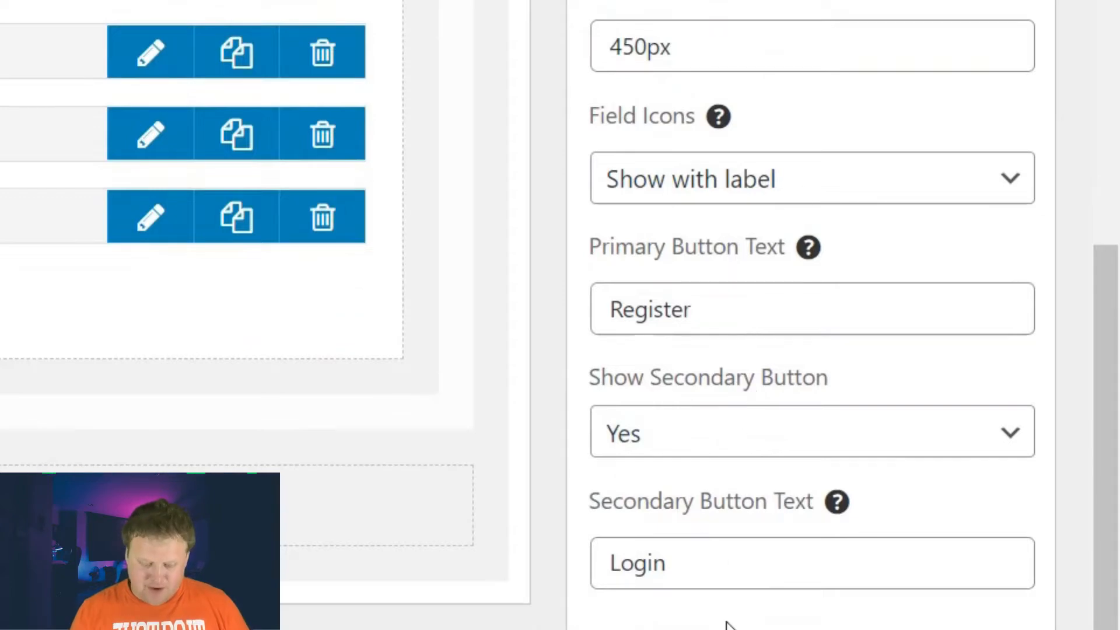
pyautogui.scroll(-1, 728, 625)
pyautogui.scroll(1, 730, 619)
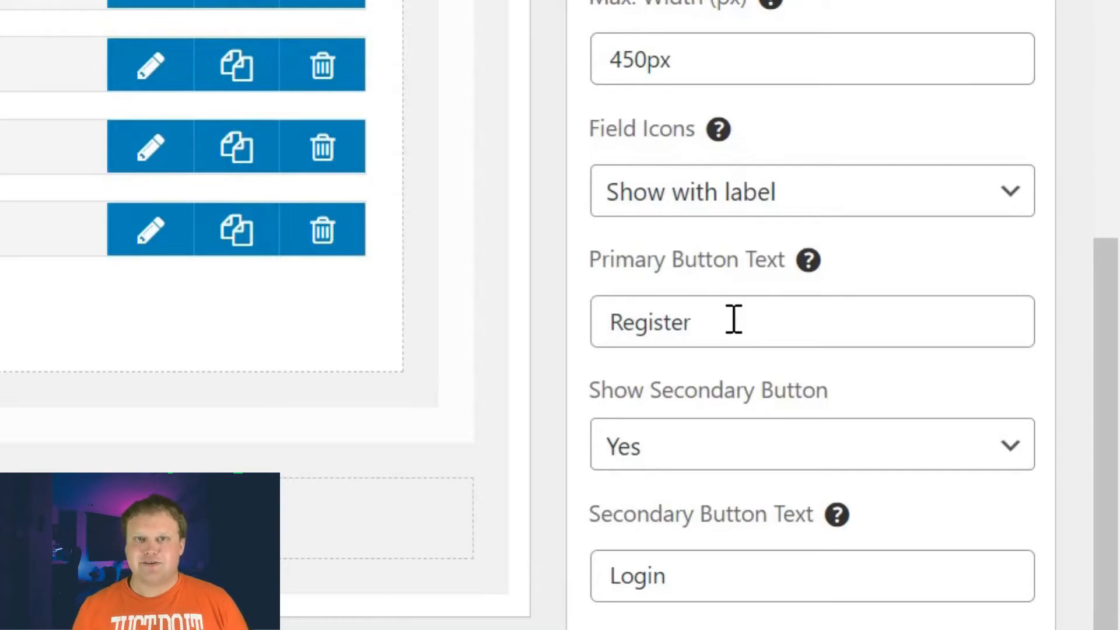
pyautogui.doubleClick(712, 320)
pyautogui.click(648, 322)
pyautogui.scroll(-4, 730, 434)
pyautogui.click(734, 340)
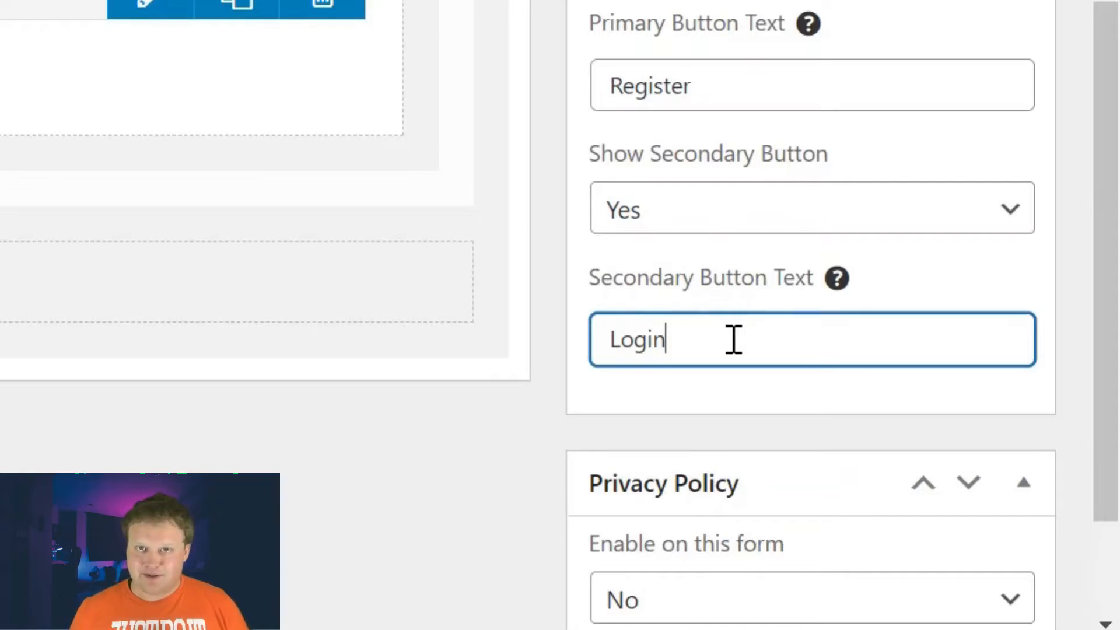
pyautogui.doubleClick(734, 340)
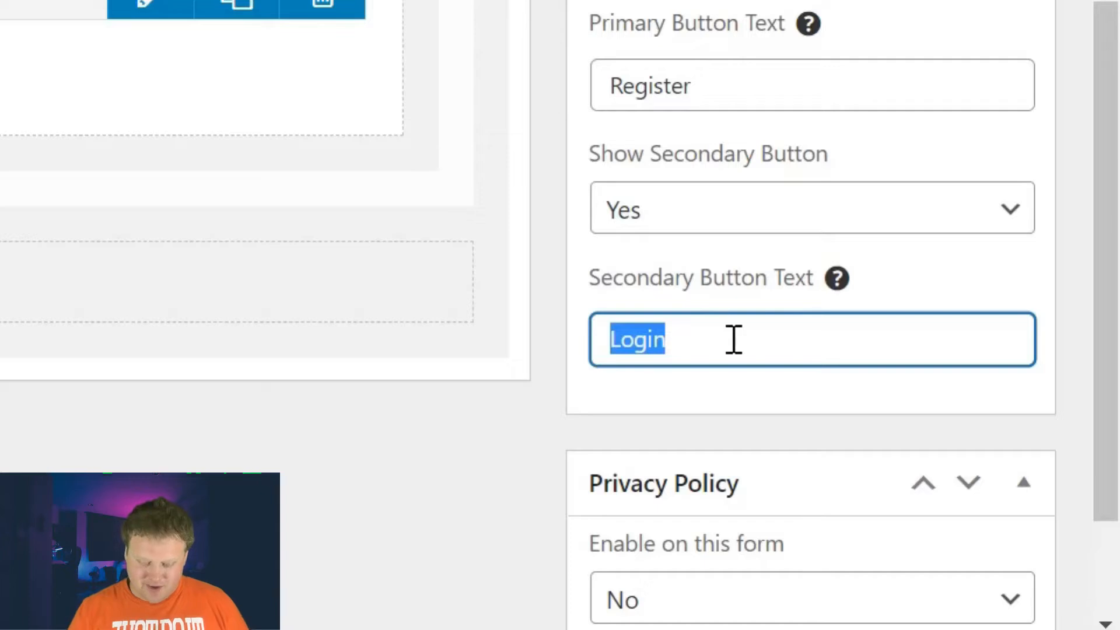
pyautogui.click(723, 341)
# - Enable the privacy policy on the registration form and choose the Terms Of Service page as its content
pyautogui.scroll(-2, 719, 341)
pyautogui.click(719, 344)
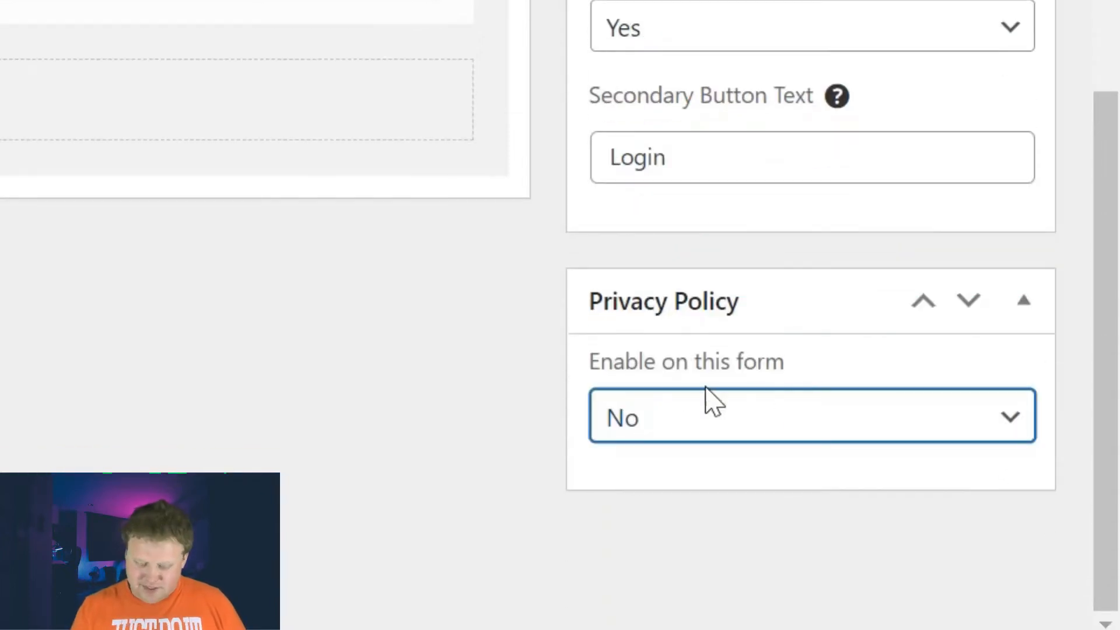
pyautogui.click(734, 417)
pyautogui.click(780, 424)
pyautogui.click(683, 497)
pyautogui.scroll(-5, 939, 395)
pyautogui.scroll(-1, 940, 397)
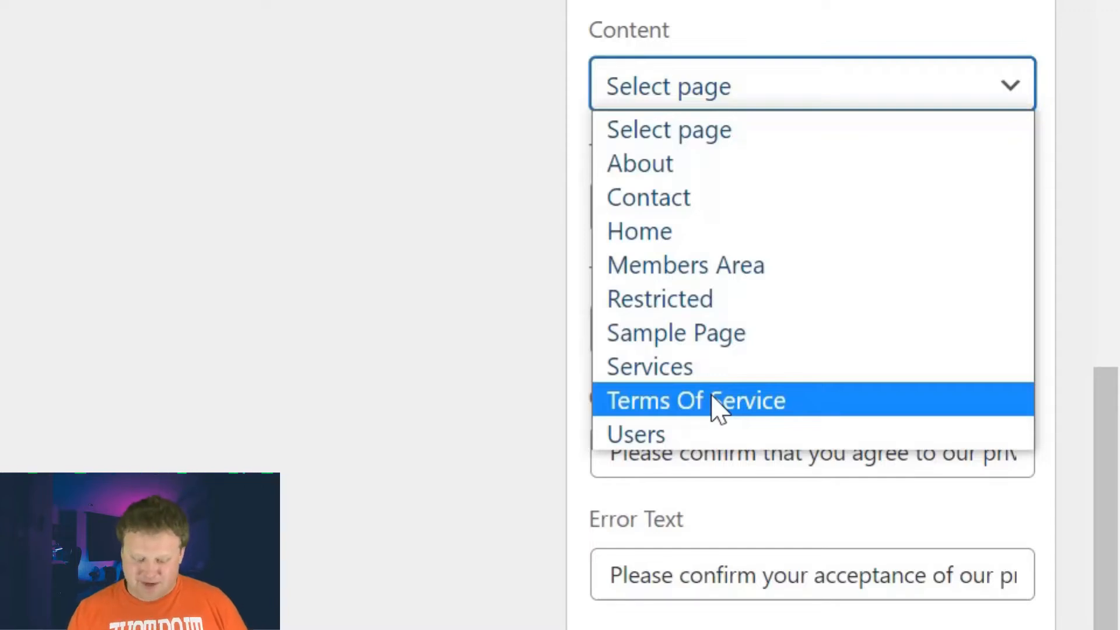
pyautogui.click(697, 402)
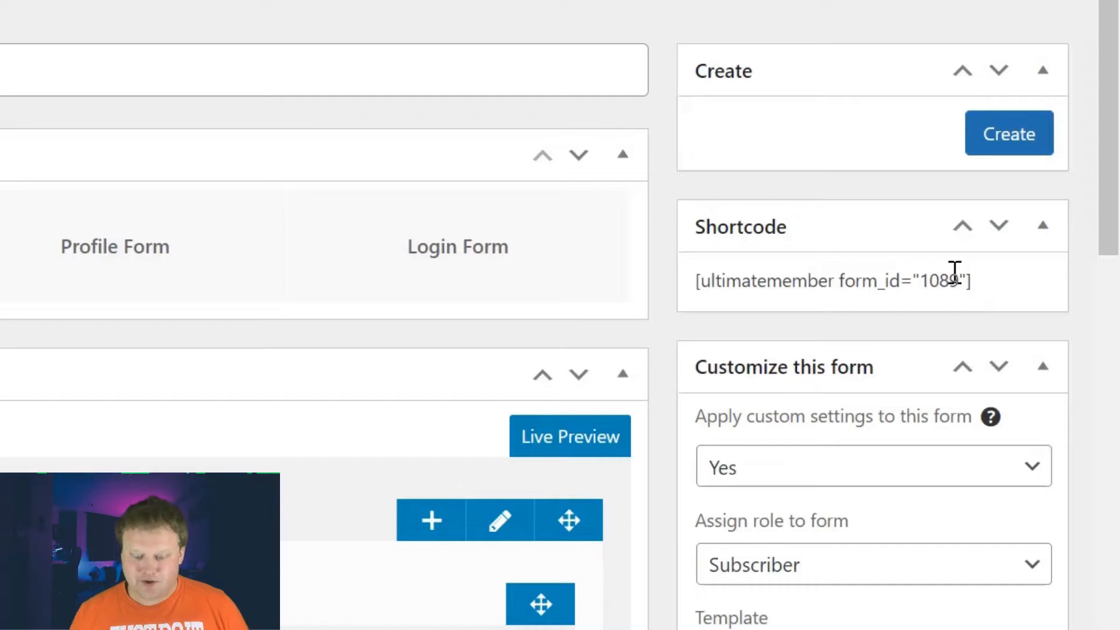
# - Check the registration form's shortcode, title the form "Register Form" and create it
pyautogui.moveTo(980, 292); pyautogui.dragTo(693, 269)
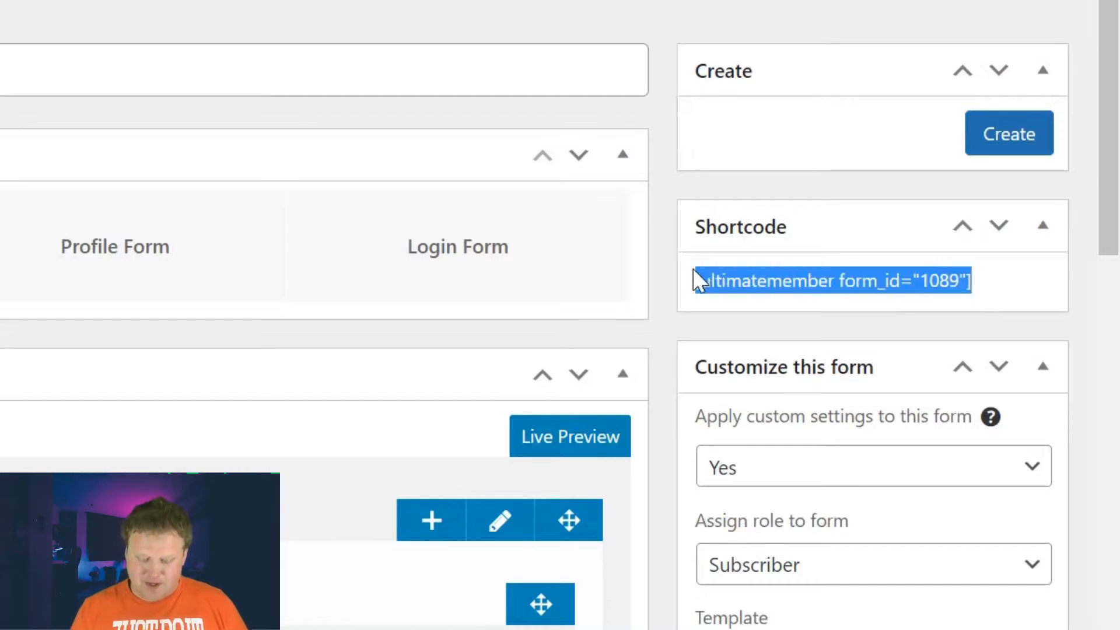
pyautogui.click(886, 285)
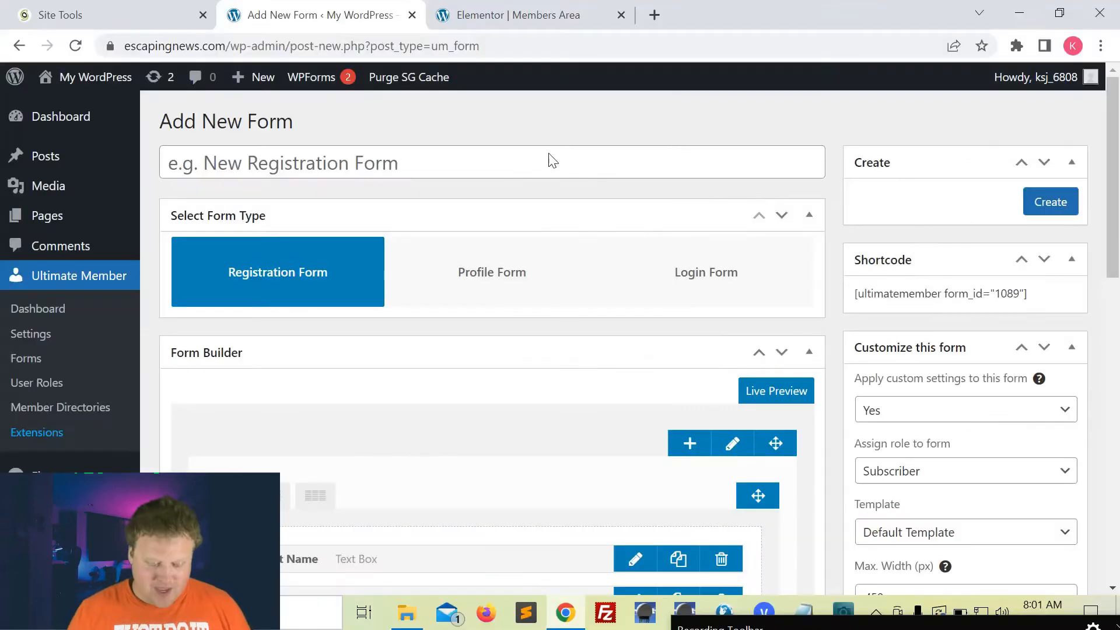
pyautogui.click(85, 77)
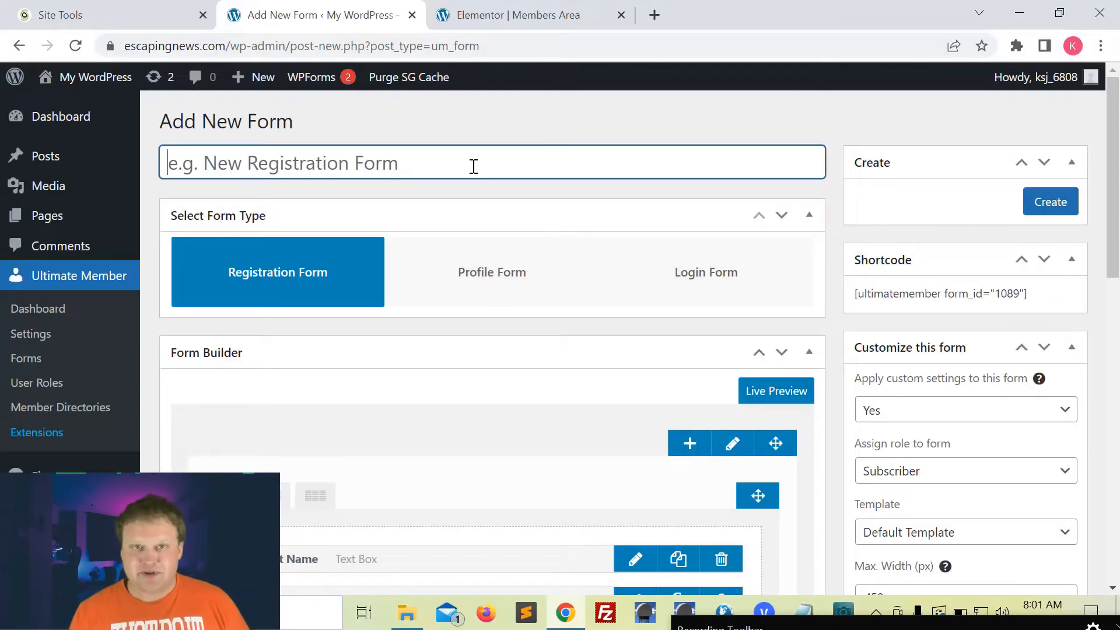
pyautogui.write('Register Form')
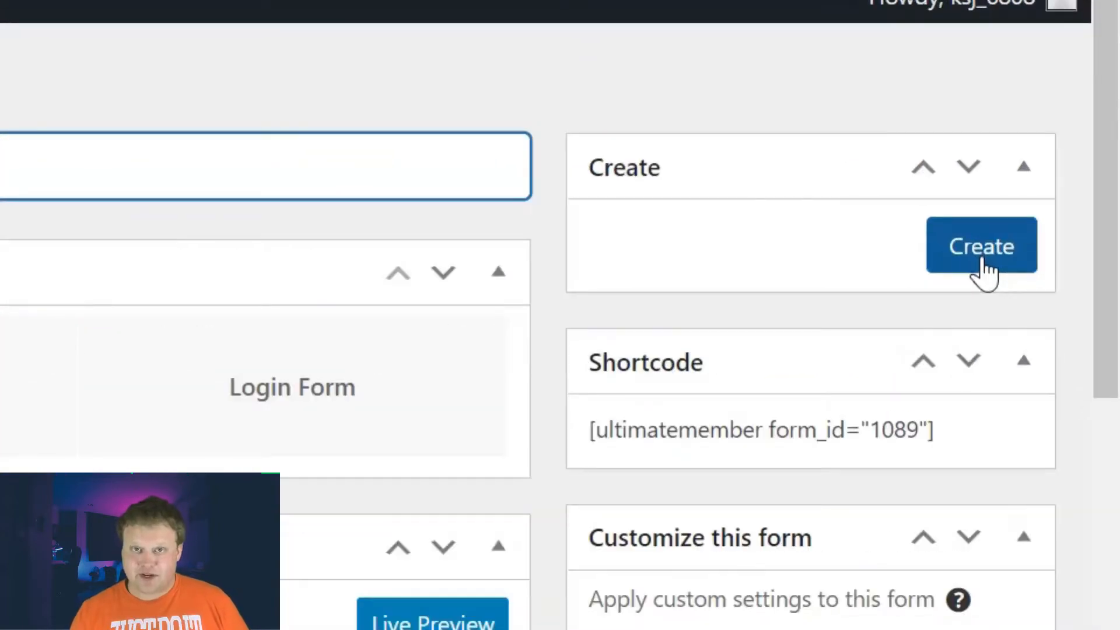
pyautogui.click(1050, 203)
pyautogui.moveTo(250, 161); pyautogui.dragTo(154, 156)
pyautogui.click(259, 175)
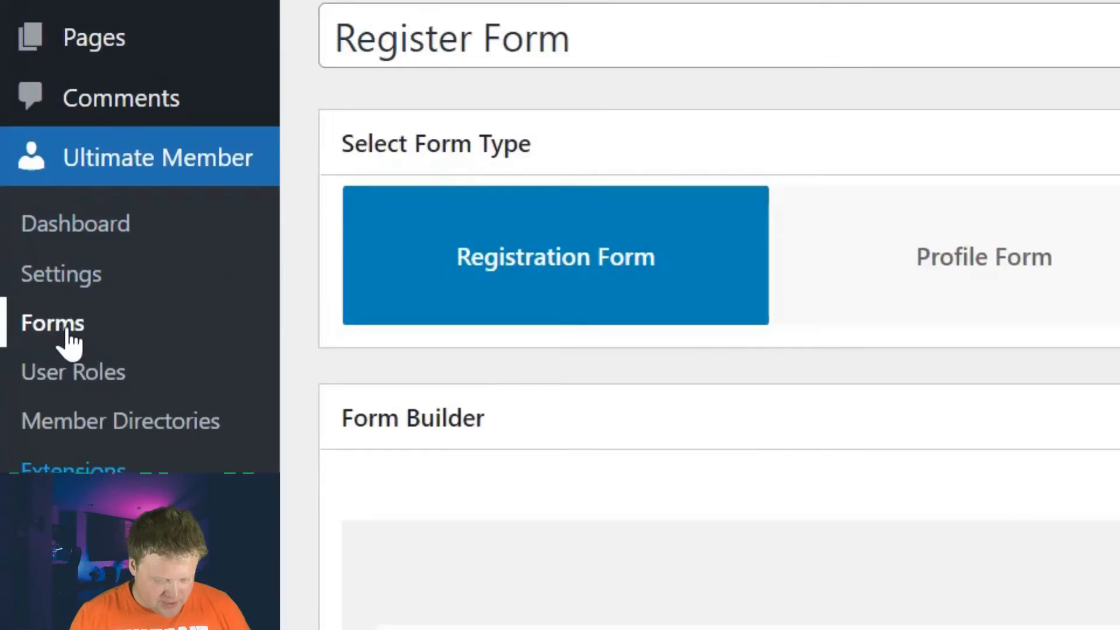
# - Start another new Ultimate Member form titled "Login Form" with the Login Form type
pyautogui.click(67, 330)
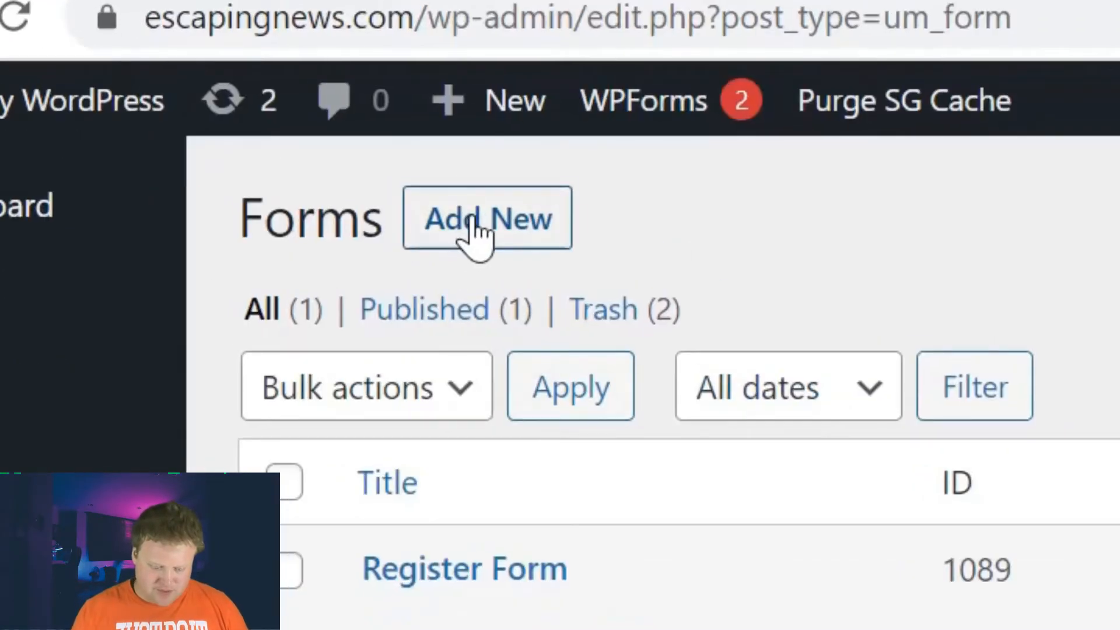
pyautogui.click(473, 224)
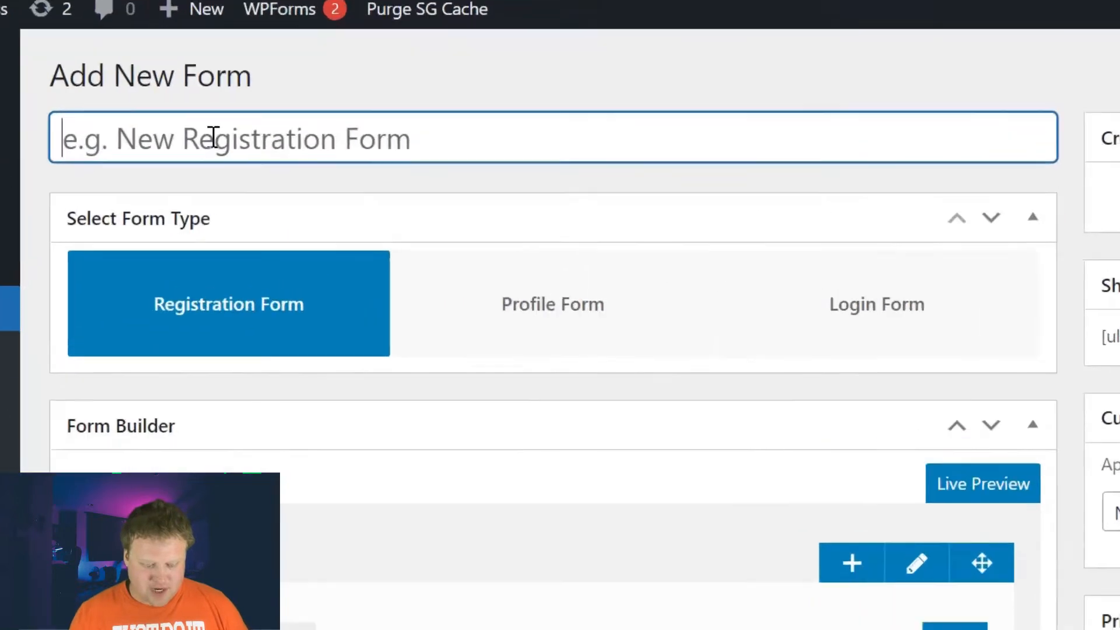
pyautogui.write('Login ')
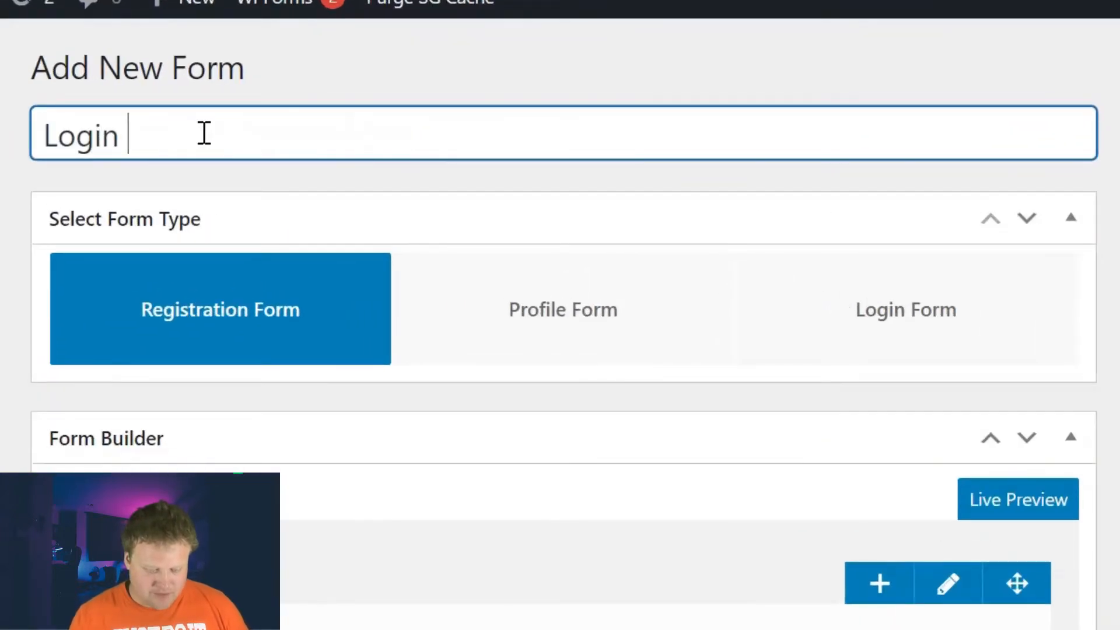
pyautogui.write('Form')
pyautogui.scroll(-2, 193, 152)
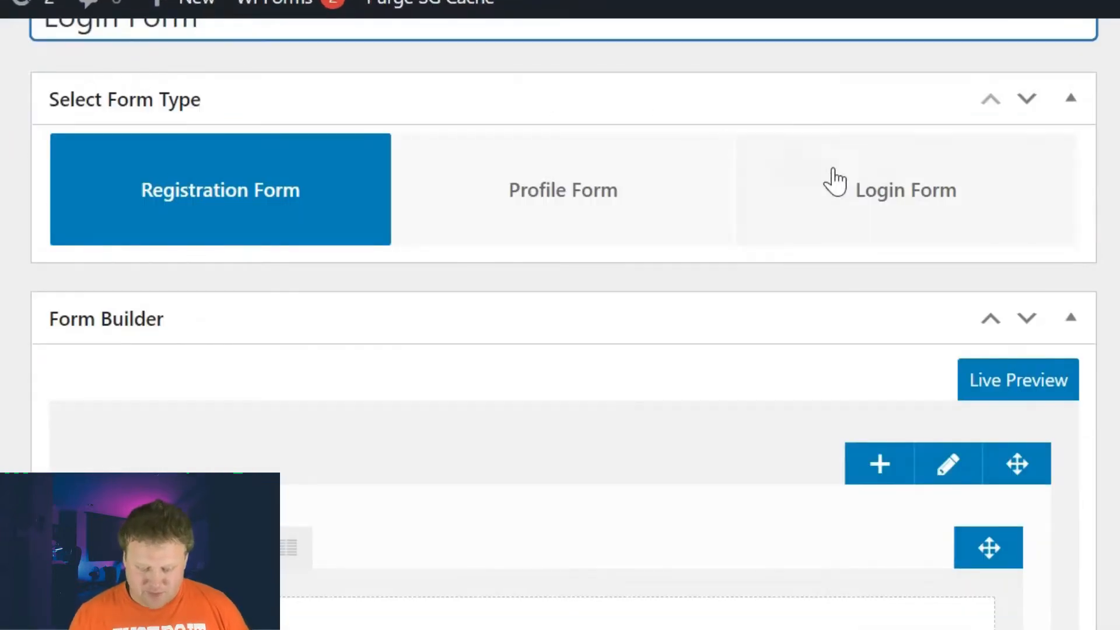
pyautogui.click(927, 203)
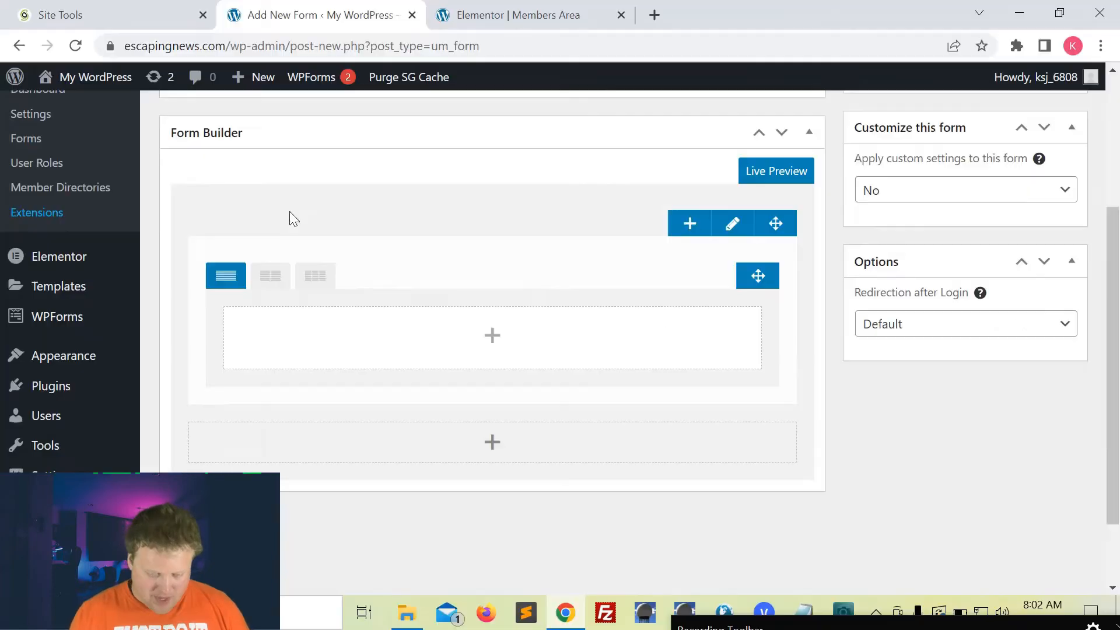
# - Add the predefined Username or E-mail field to the login form and check its field settings without changing them
pyautogui.click(492, 338)
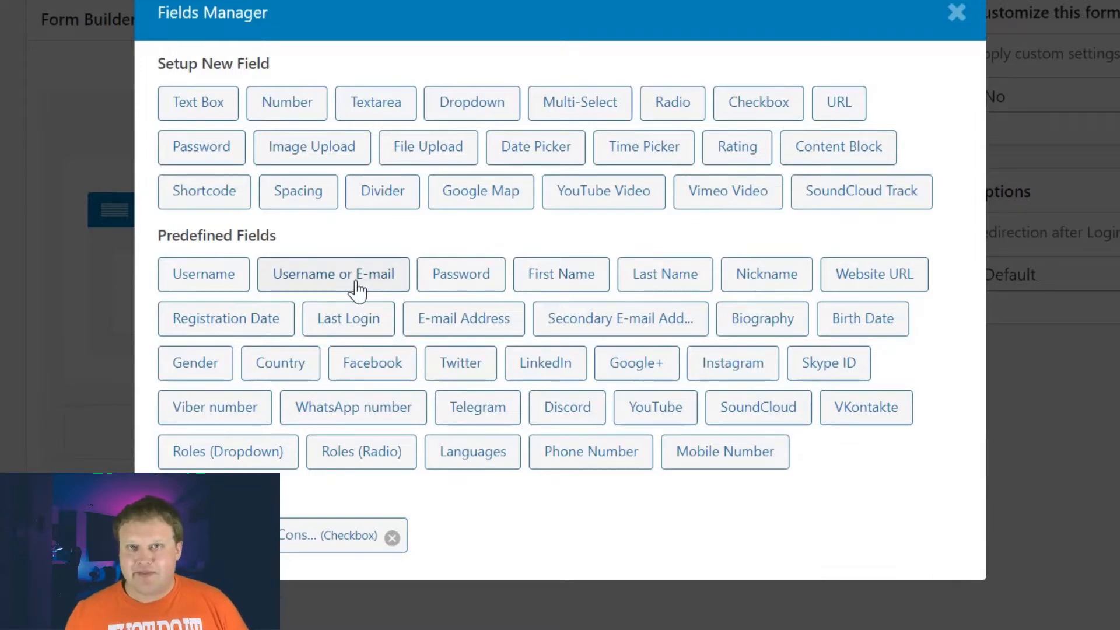
pyautogui.click(358, 289)
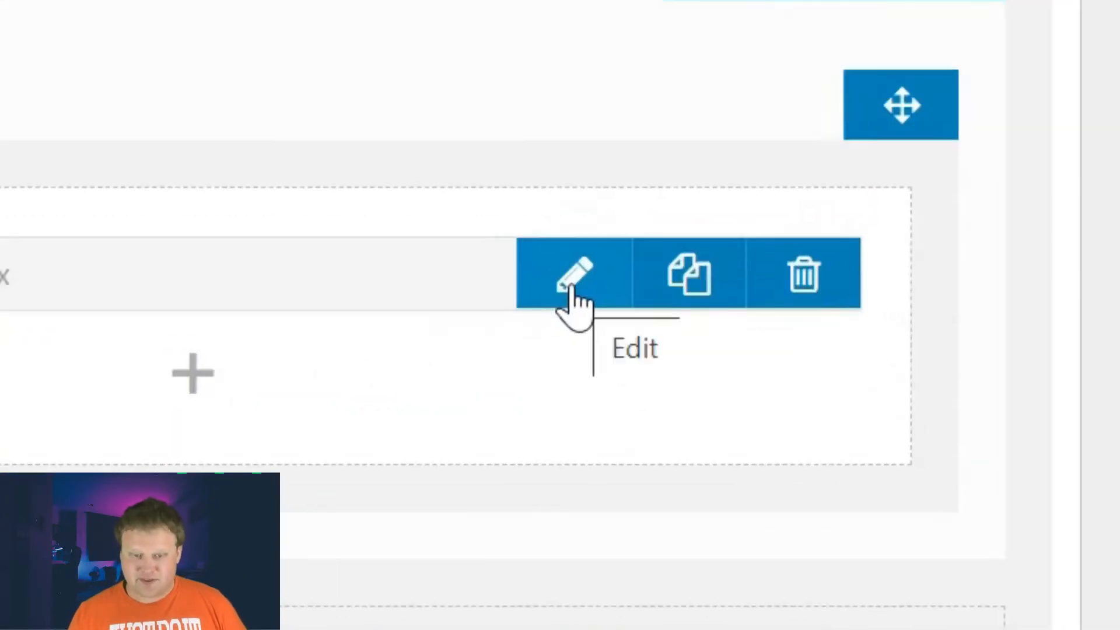
pyautogui.click(574, 300)
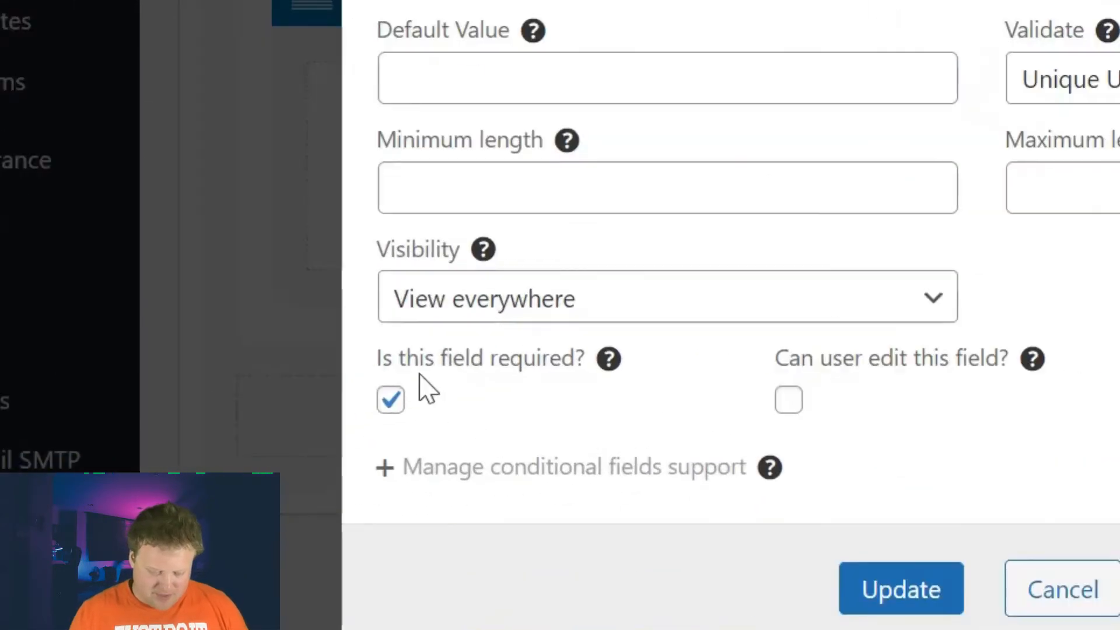
pyautogui.click(1071, 599)
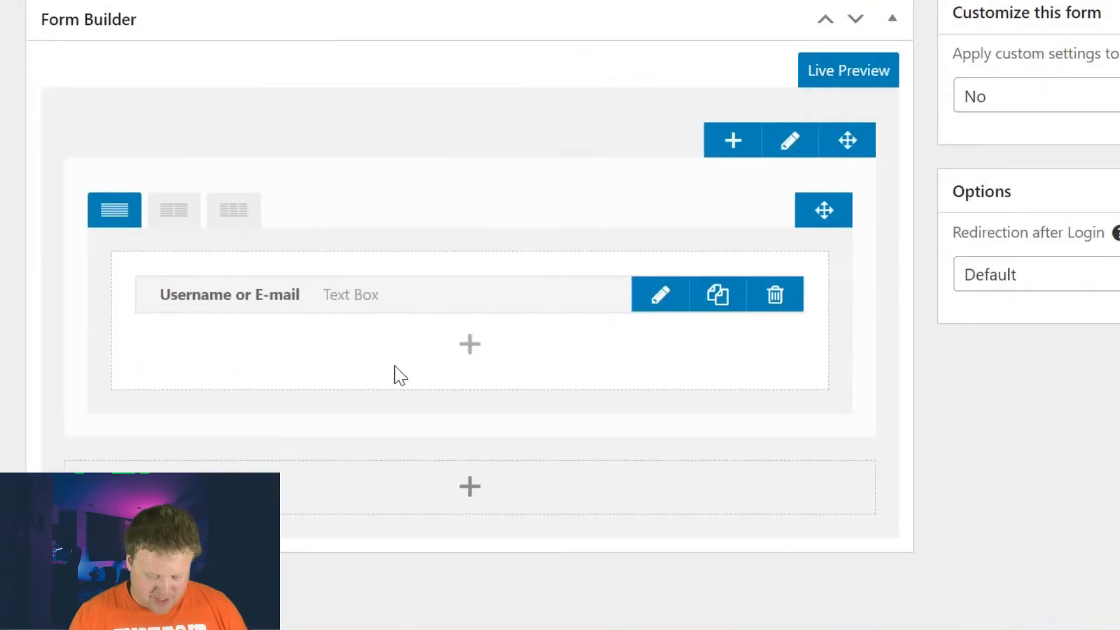
# - Add the predefined Password field to the login form and set its minimum length to 6
pyautogui.click(471, 345)
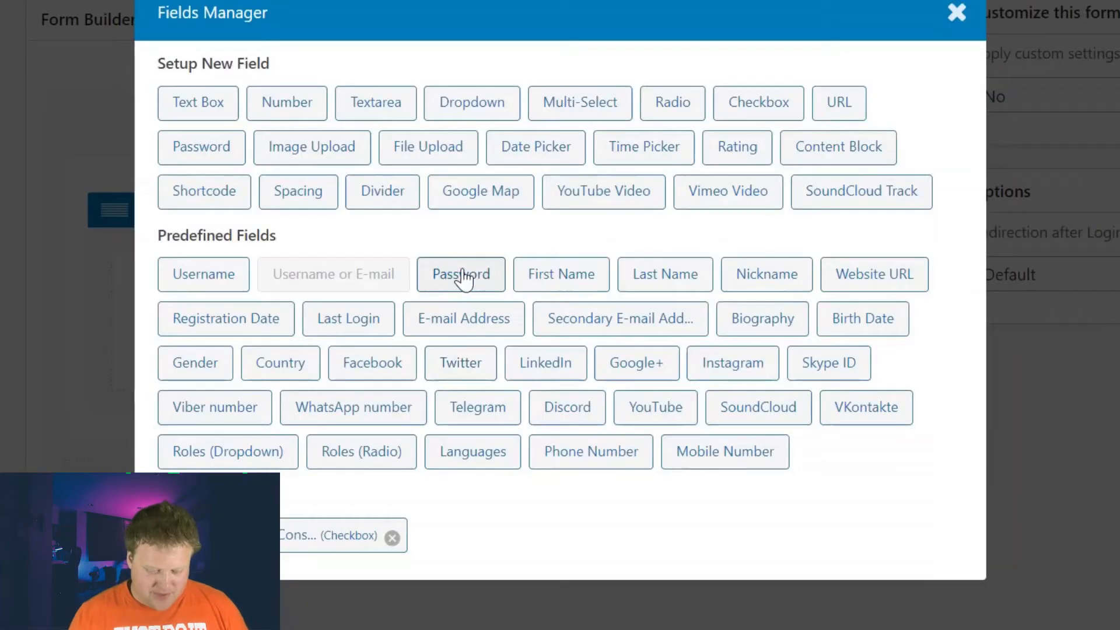
pyautogui.click(460, 272)
pyautogui.click(667, 358)
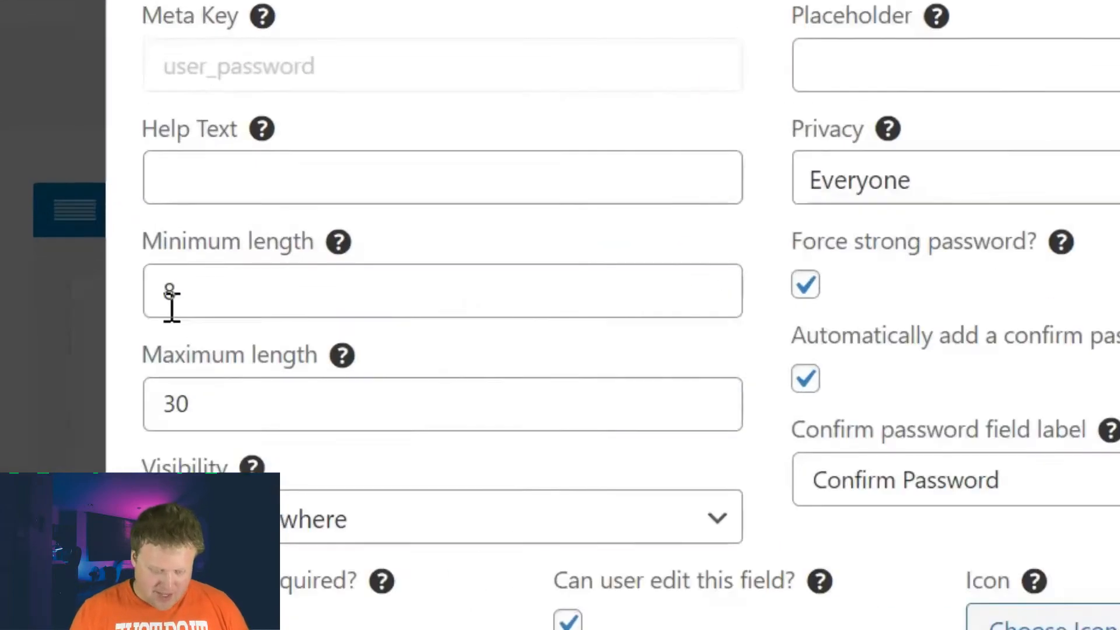
pyautogui.click(203, 317)
pyautogui.press('BackSpace')
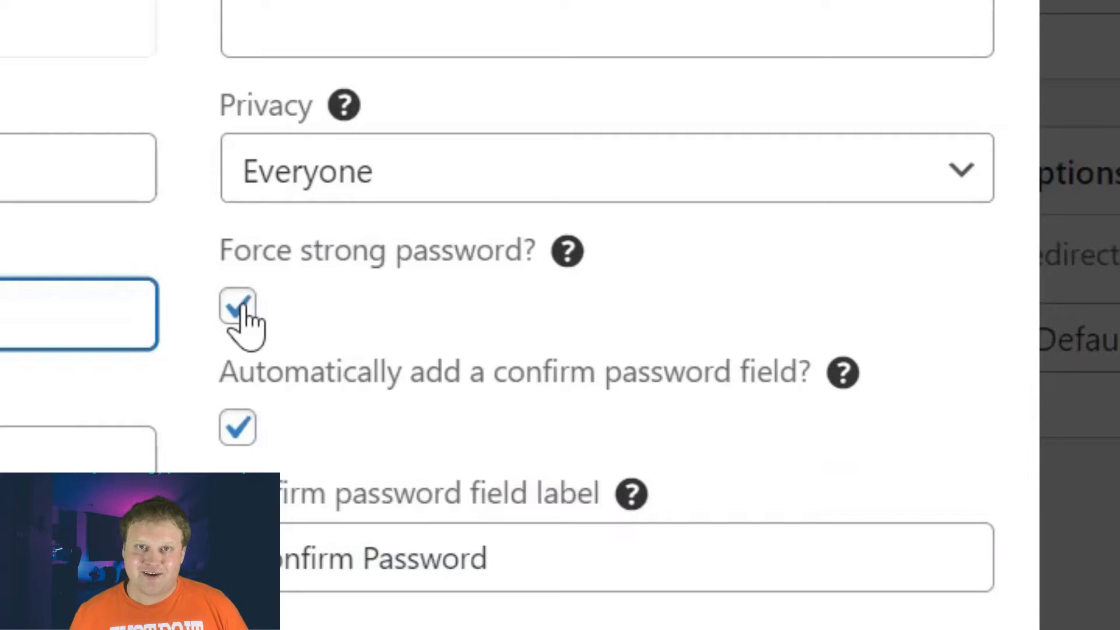
# - Turn off the Password field's strong password requirement and automatic confirm password field, and save the field
pyautogui.click(240, 306)
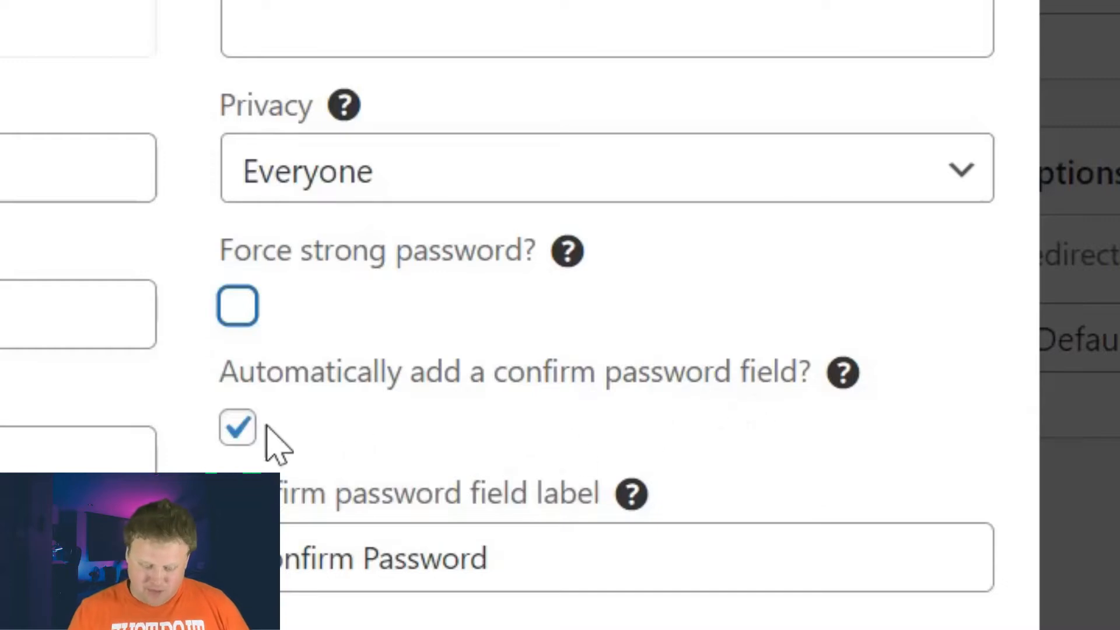
pyautogui.click(237, 425)
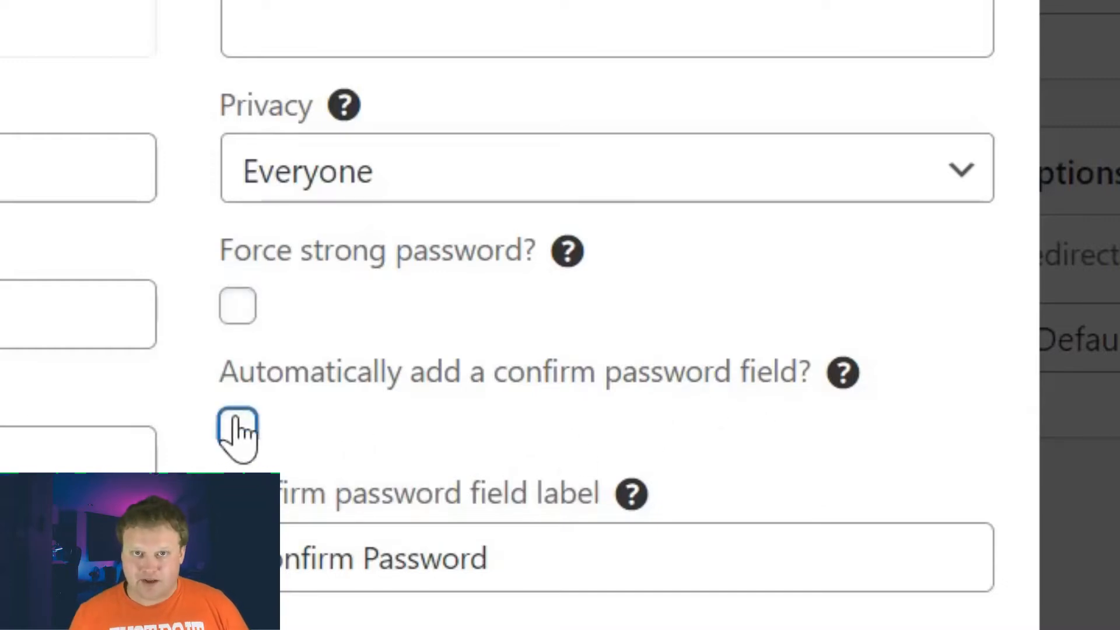
pyautogui.click(238, 430)
pyautogui.click(237, 431)
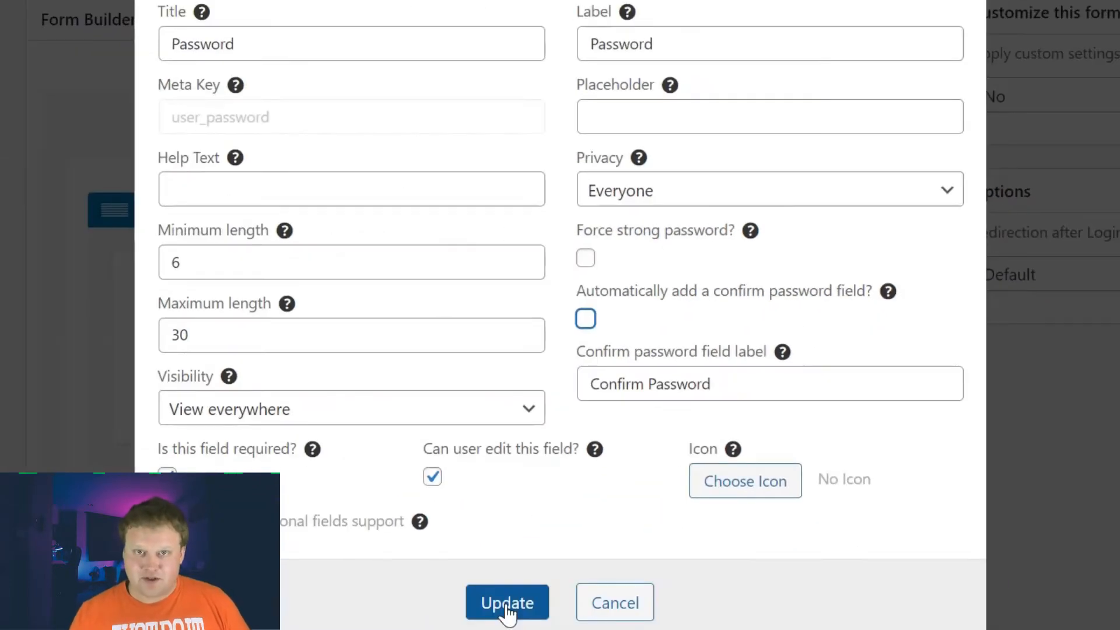
pyautogui.click(507, 607)
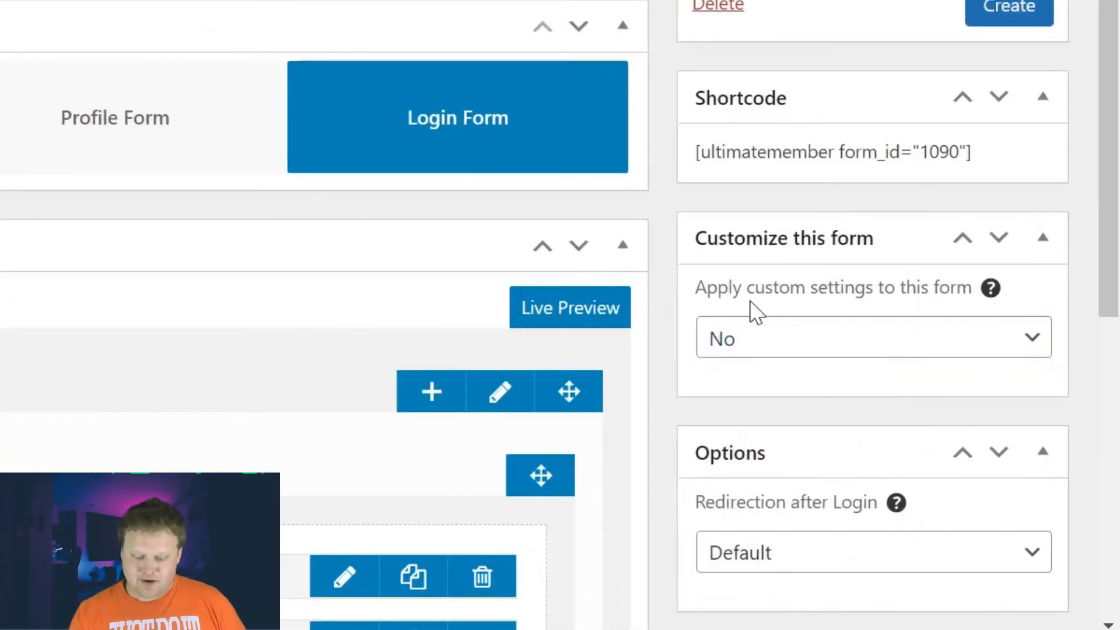
# - Enable custom settings for the login form
pyautogui.scroll(-1, 788, 292)
pyautogui.click(773, 290)
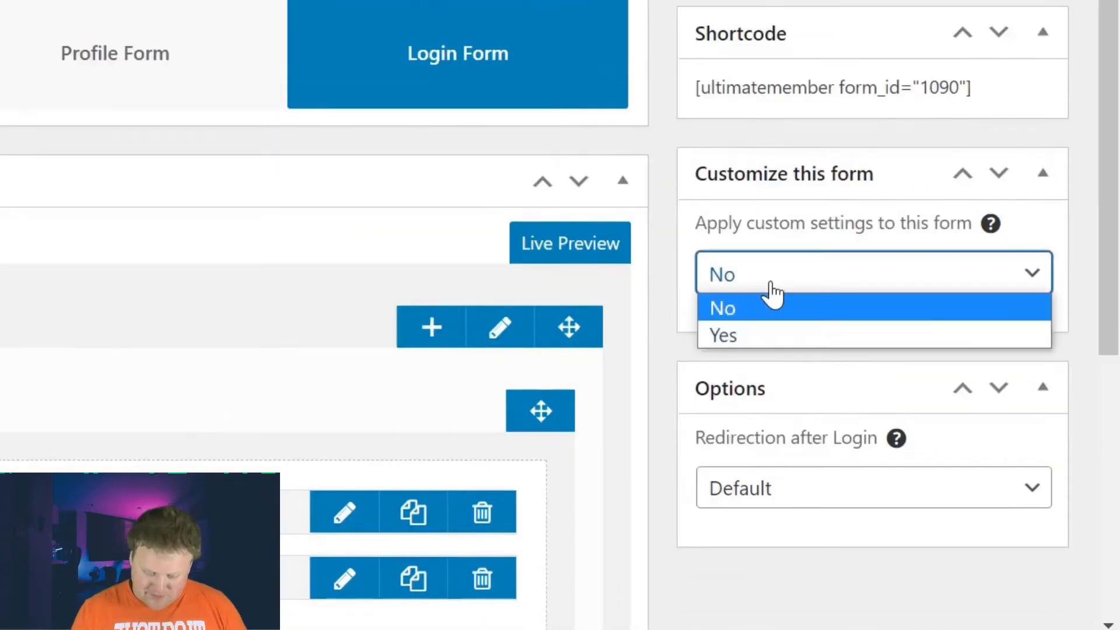
pyautogui.click(780, 337)
# - Review the login form's width, field icons, button text, forgot password link, "Remember Me" and login redirection settings
pyautogui.scroll(-3, 887, 342)
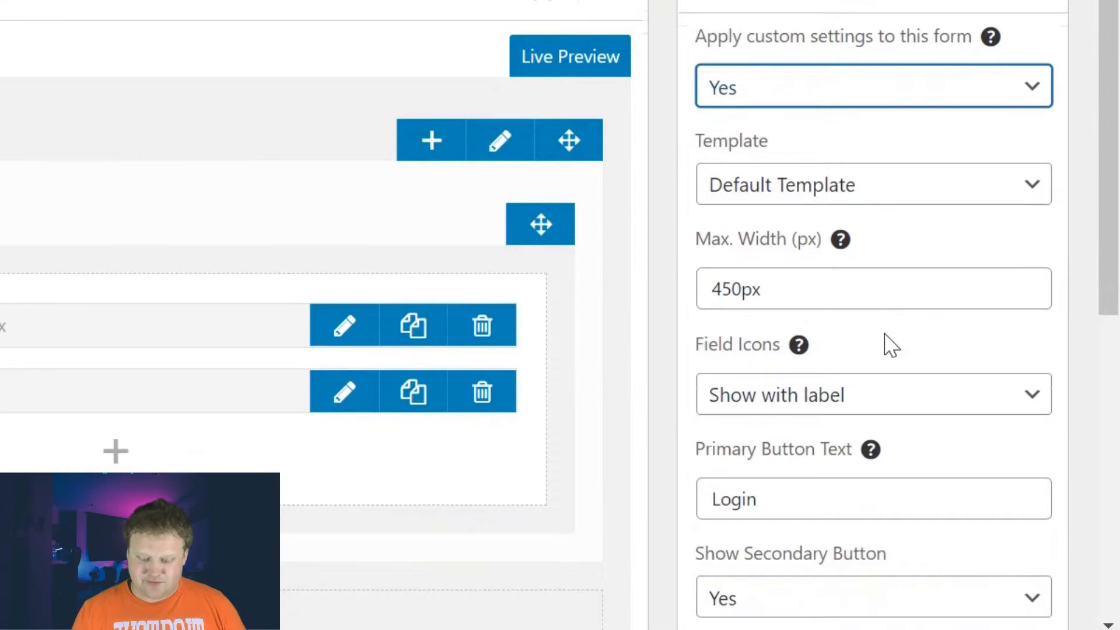
pyautogui.scroll(-4, 891, 346)
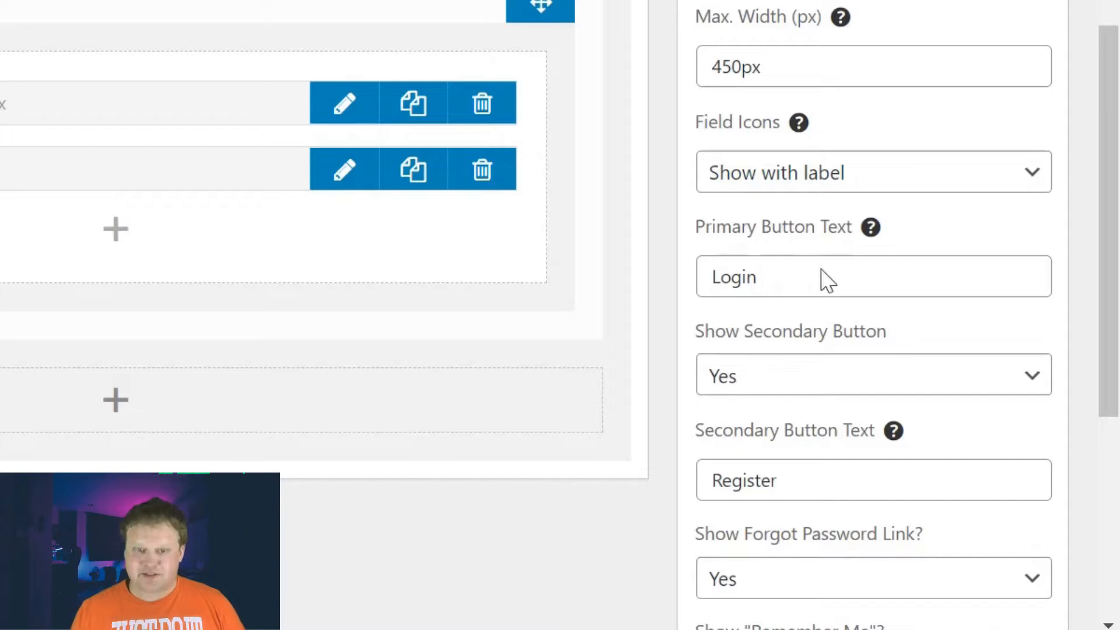
pyautogui.doubleClick(780, 278)
pyautogui.scroll(-1, 861, 332)
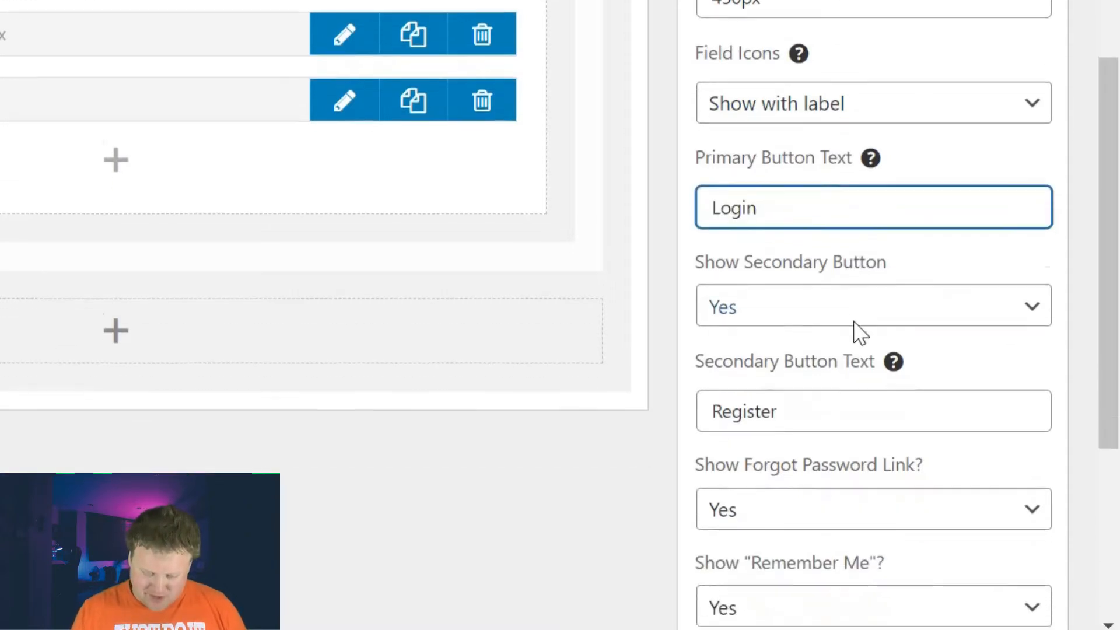
pyautogui.scroll(-2, 861, 333)
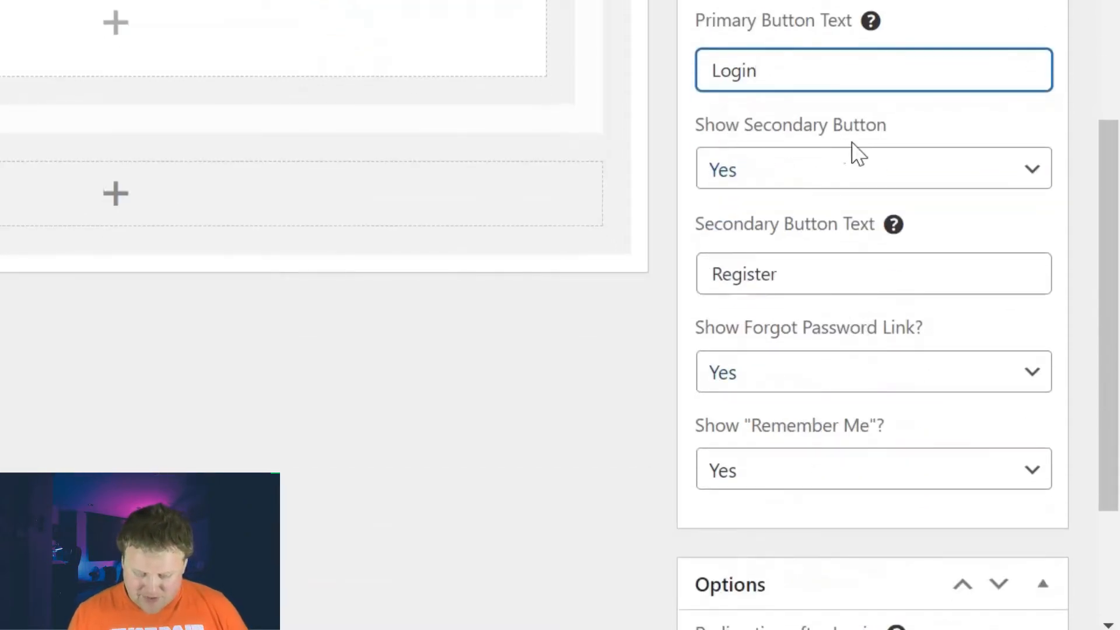
pyautogui.scroll(-1, 808, 293)
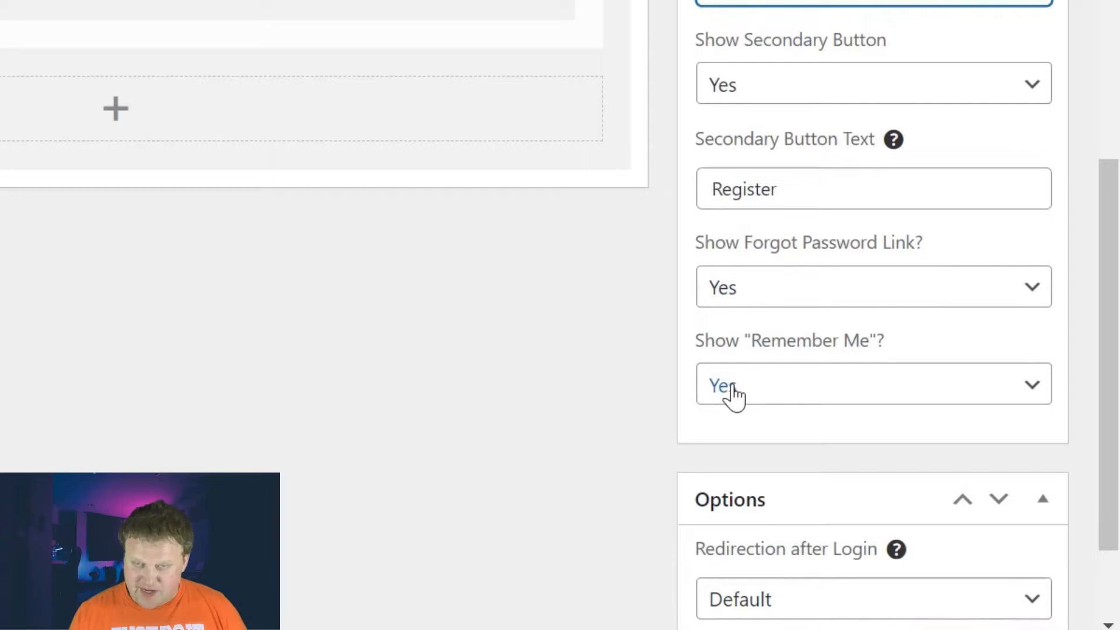
pyautogui.scroll(-2, 734, 395)
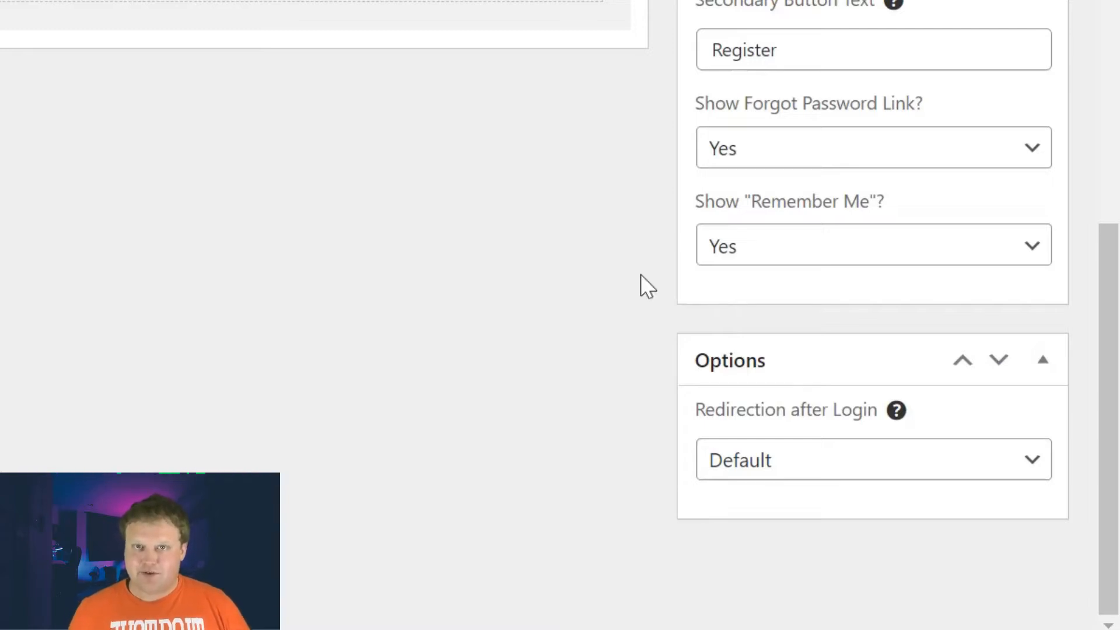
pyautogui.click(790, 469)
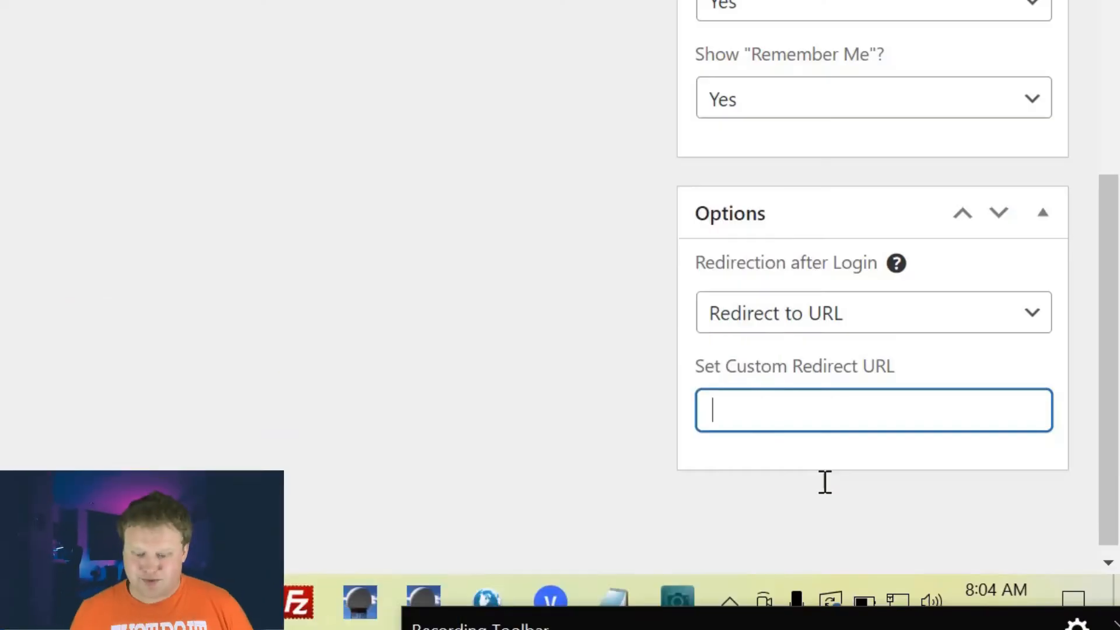
pyautogui.write('https://escapingnews.com/members-area')
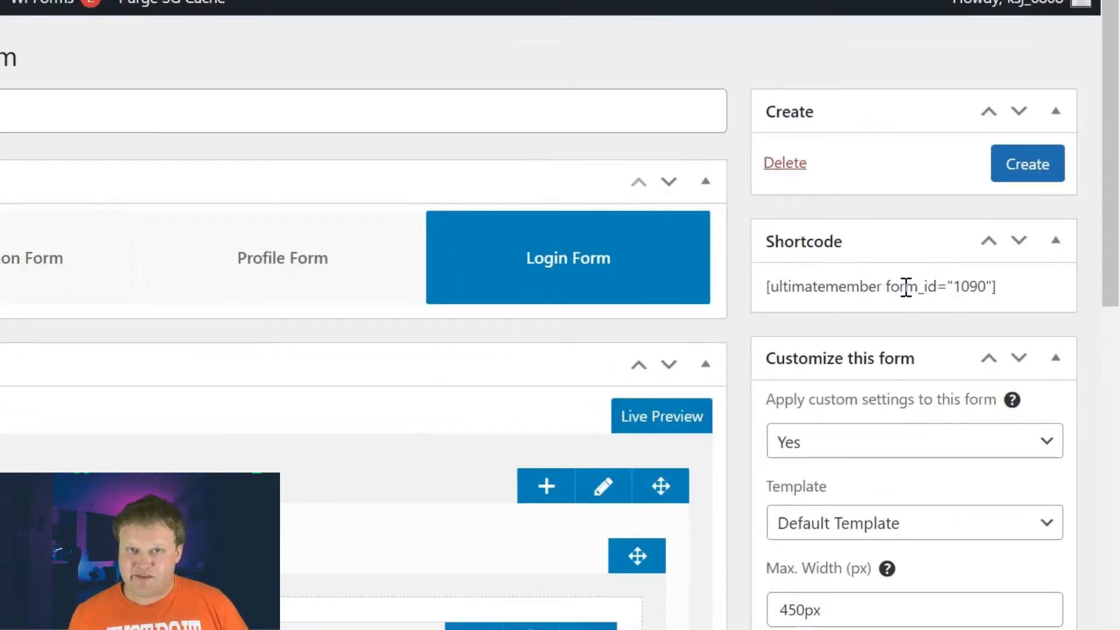
pyautogui.click(1044, 168)
pyautogui.moveTo(241, 159); pyautogui.dragTo(175, 159)
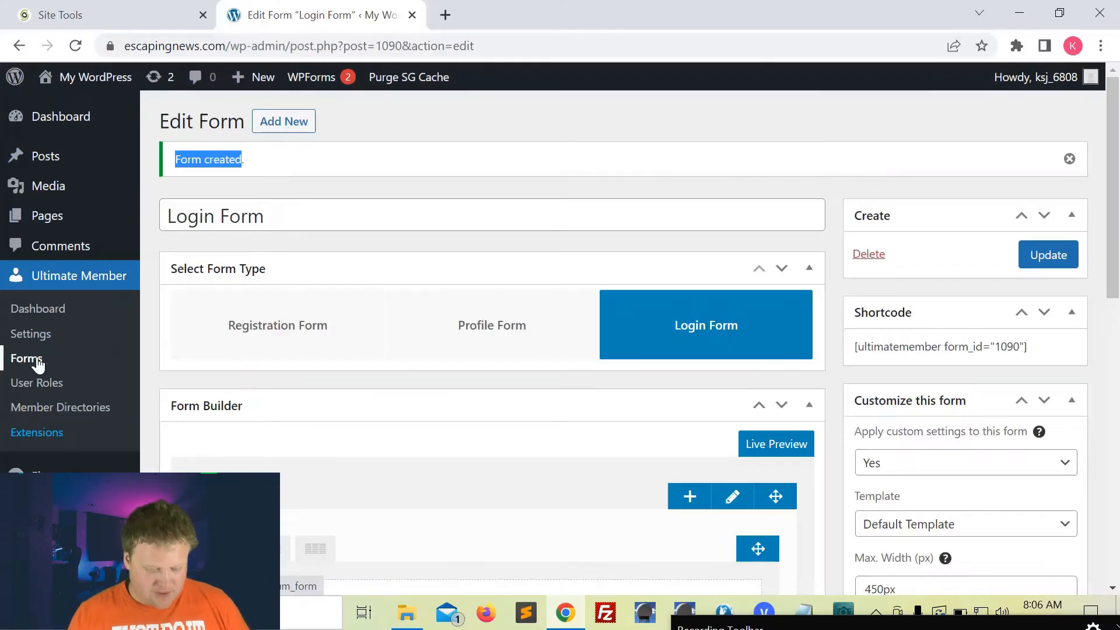
# - Check the list of Ultimate Member forms and publish a new blank page titled "Login"
pyautogui.click(37, 361)
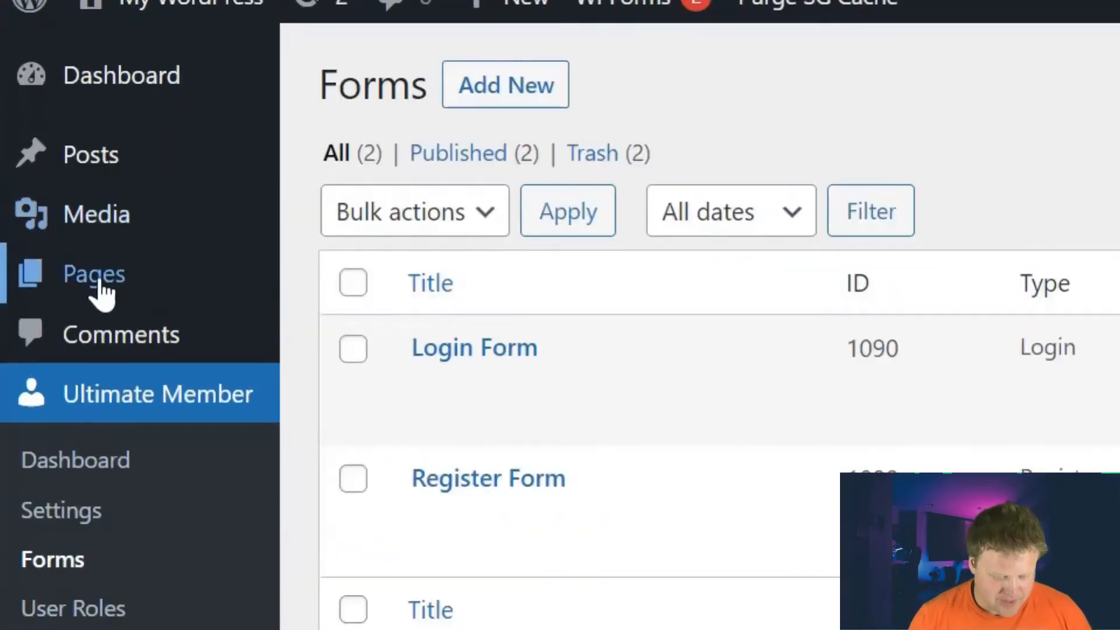
pyautogui.click(94, 274)
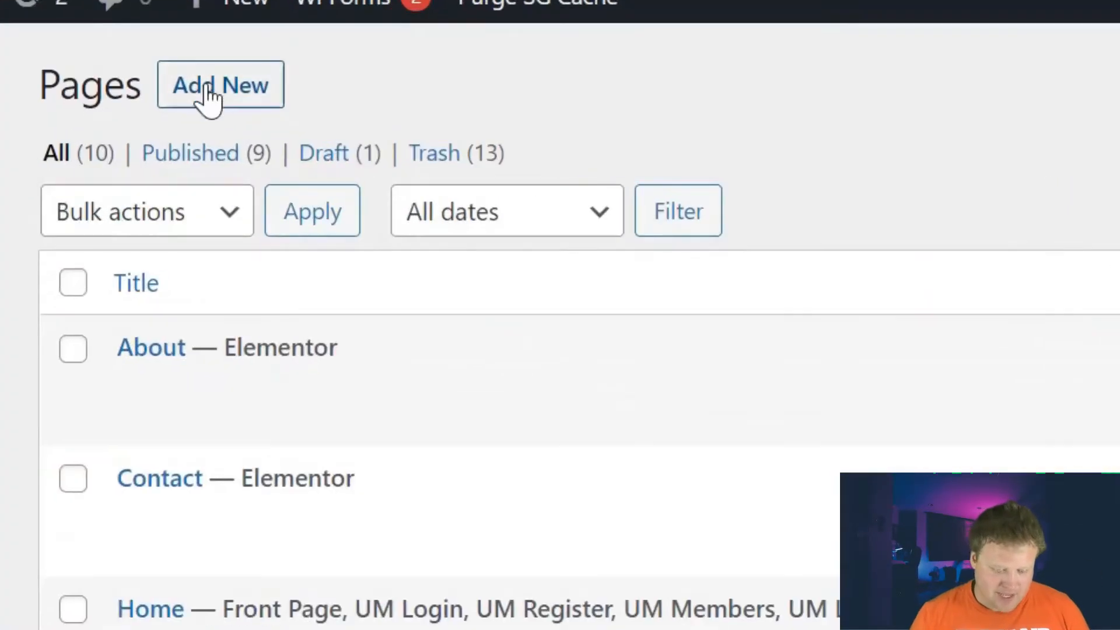
pyautogui.click(245, 122)
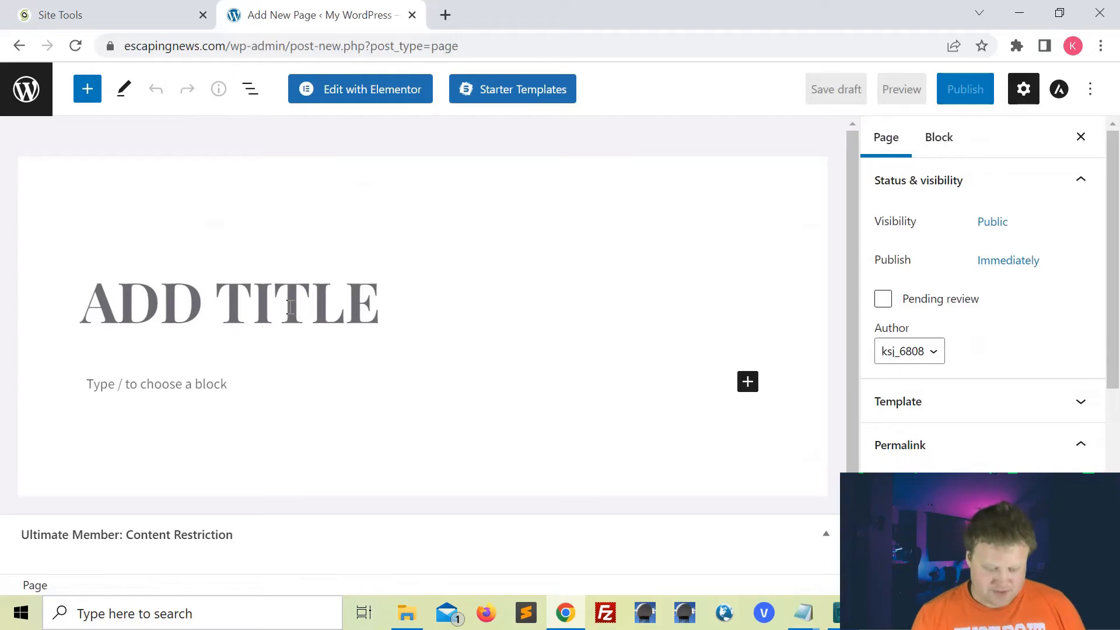
pyautogui.write('LOGIN')
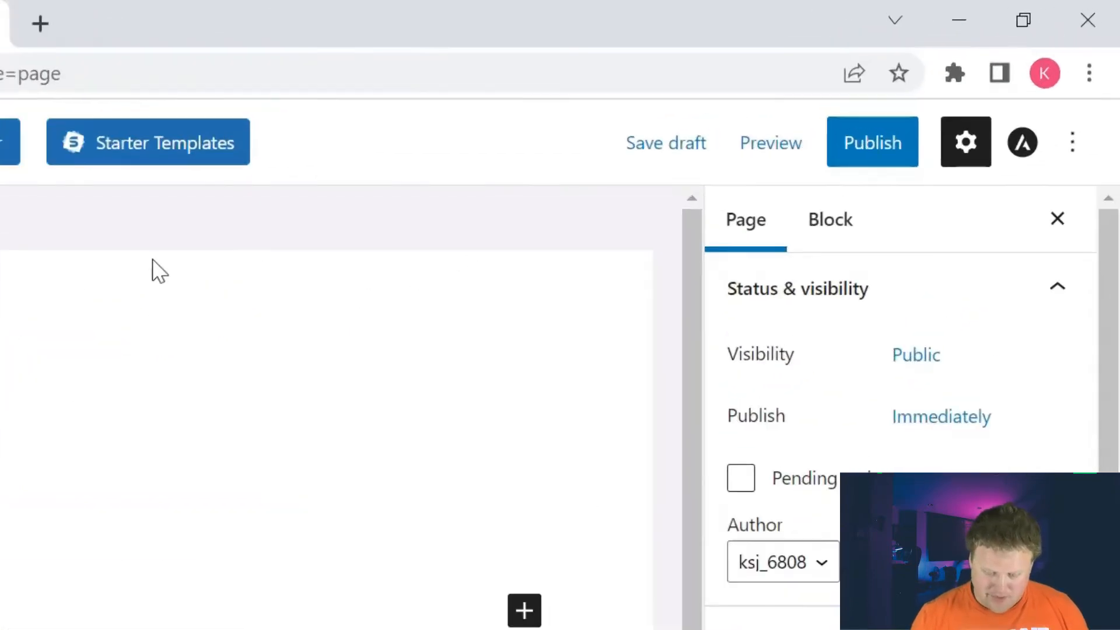
pyautogui.click(969, 97)
pyautogui.click(835, 142)
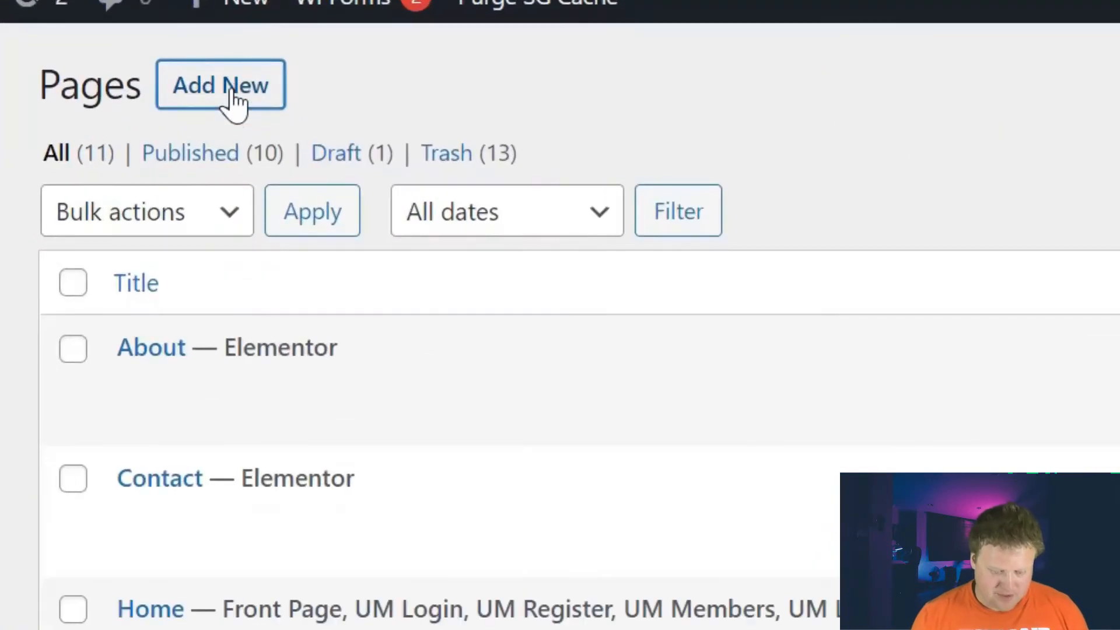
# - Publish another new blank page titled "Register"
pyautogui.click(230, 94)
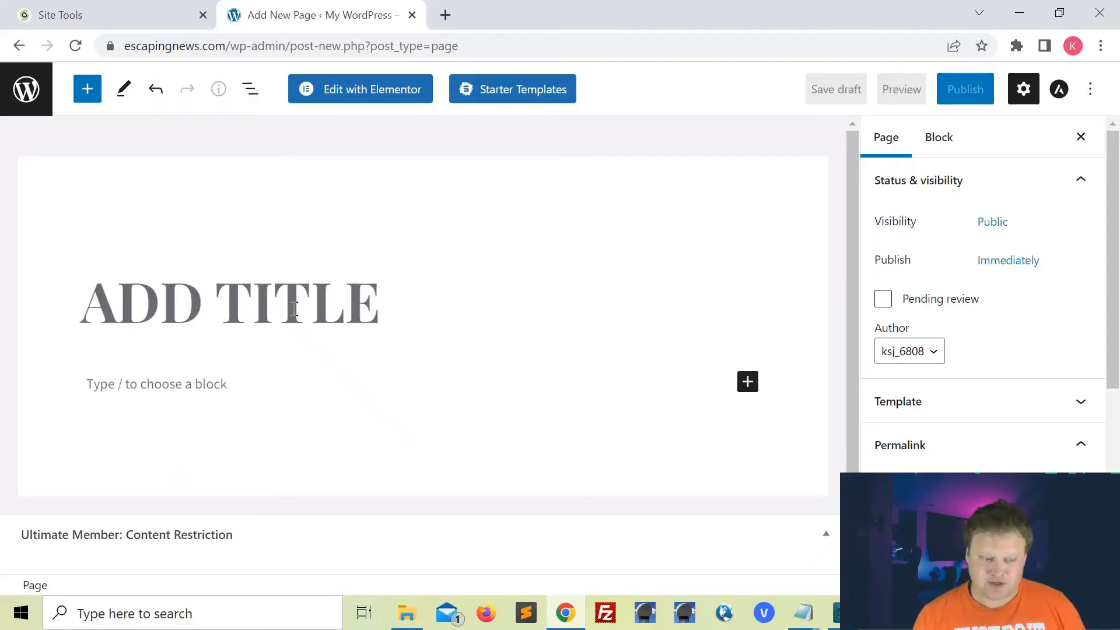
pyautogui.write('REG')
pyautogui.click(957, 93)
pyautogui.click(858, 153)
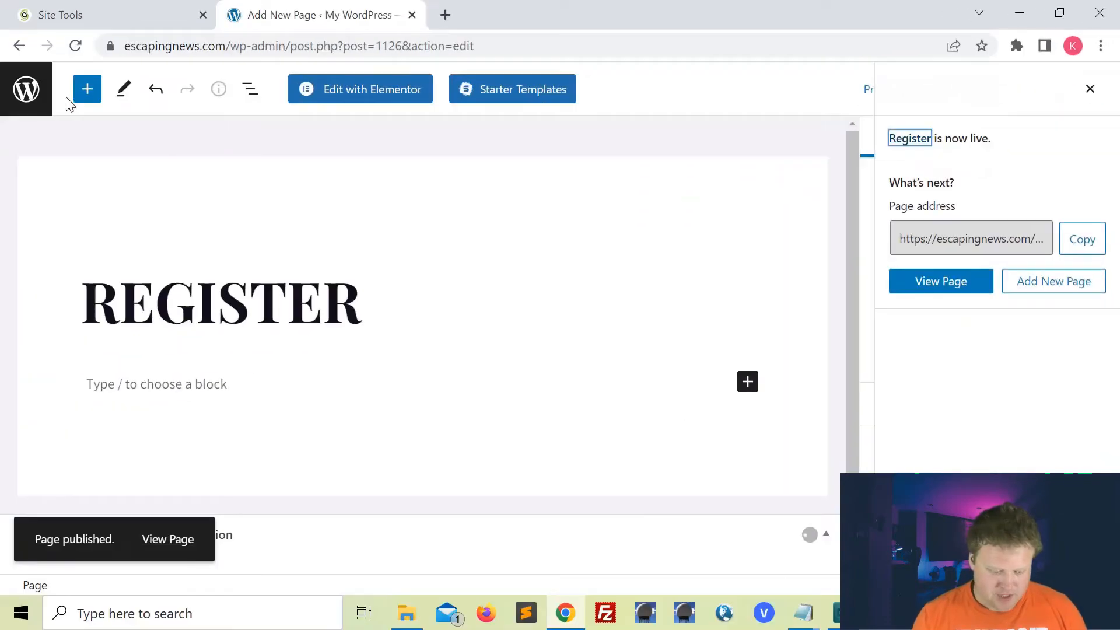
# - Return to the list of pages and look through it for the Login, Register and Users pages
pyautogui.click(34, 88)
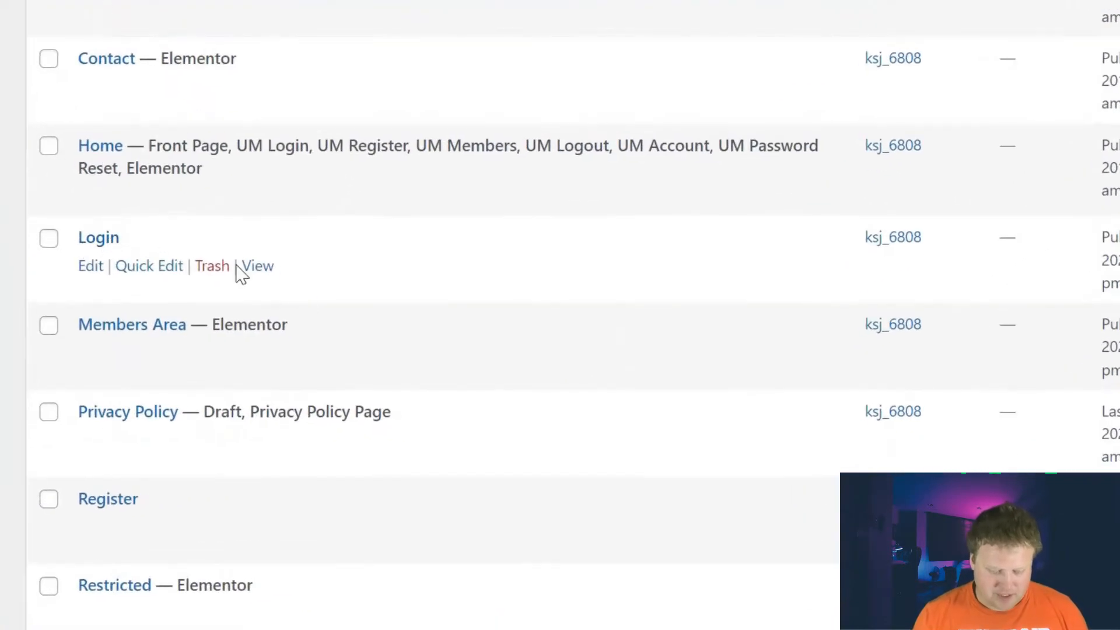
pyautogui.scroll(-5, 303, 301)
pyautogui.scroll(1, 303, 301)
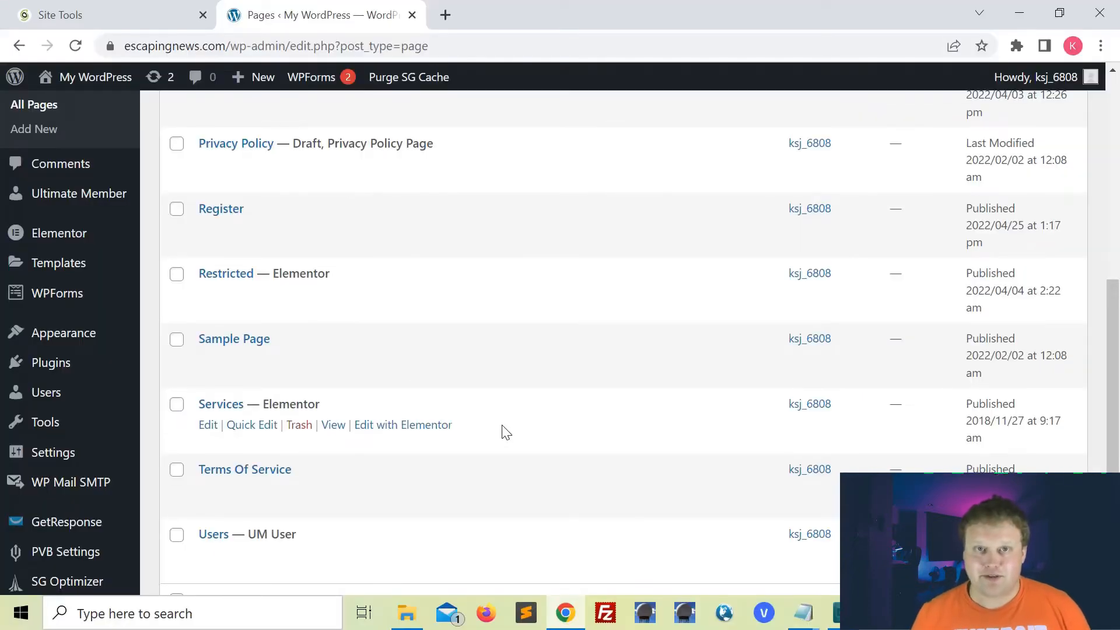
pyautogui.scroll(-1, 506, 433)
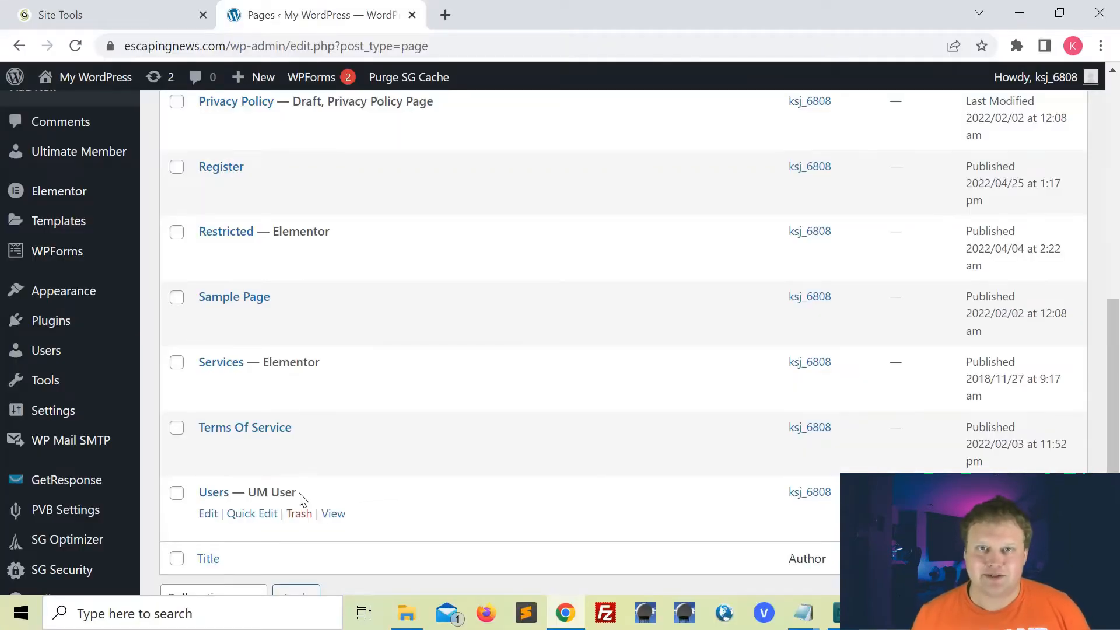
pyautogui.scroll(5, 301, 499)
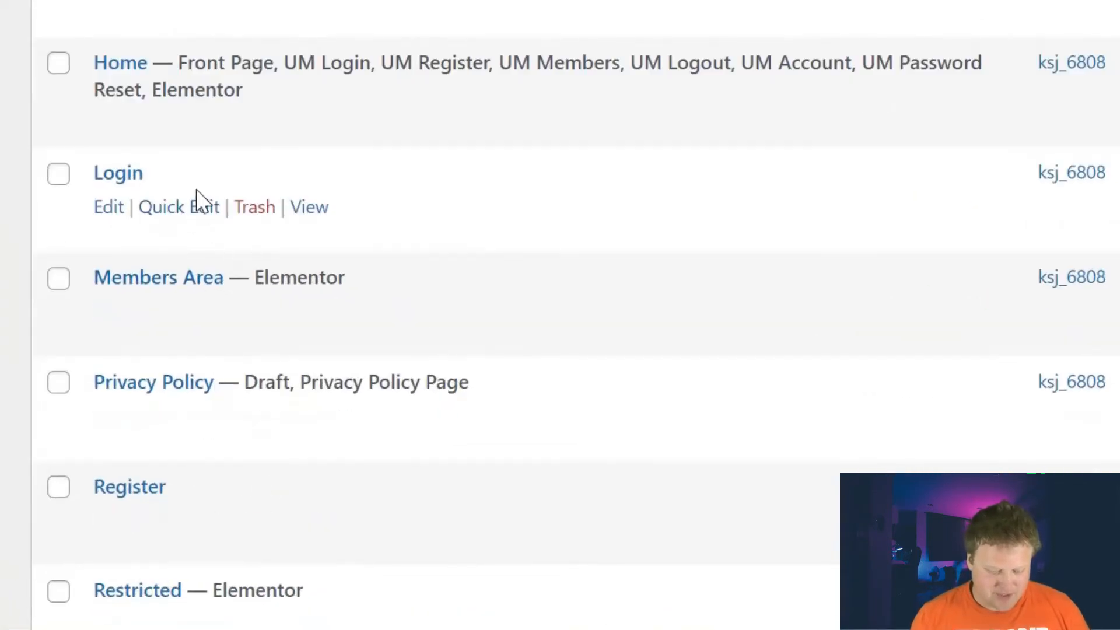
pyautogui.scroll(-2, 70, 420)
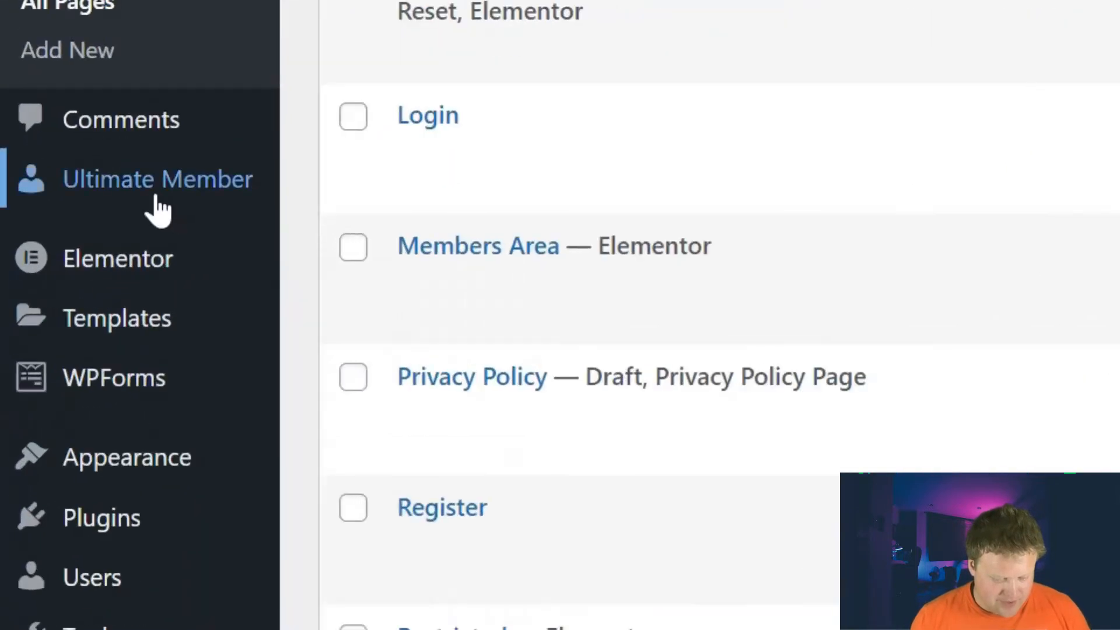
# - In the Ultimate Member settings, assign Login as the login page and Register as the register page, and save the changes
pyautogui.moveTo(89, 255)
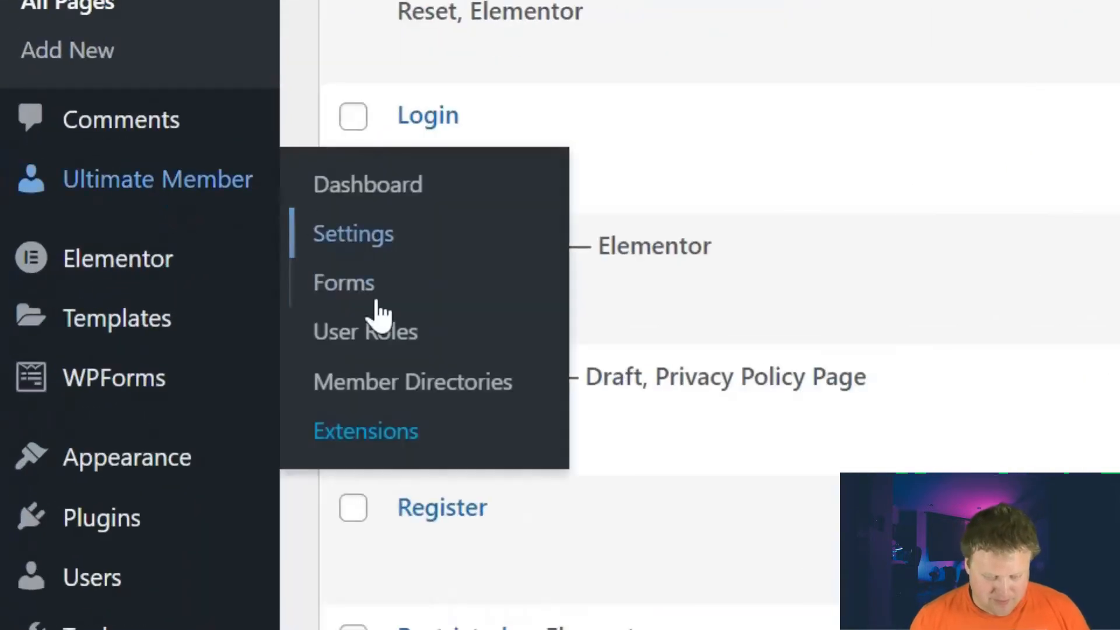
pyautogui.click(372, 252)
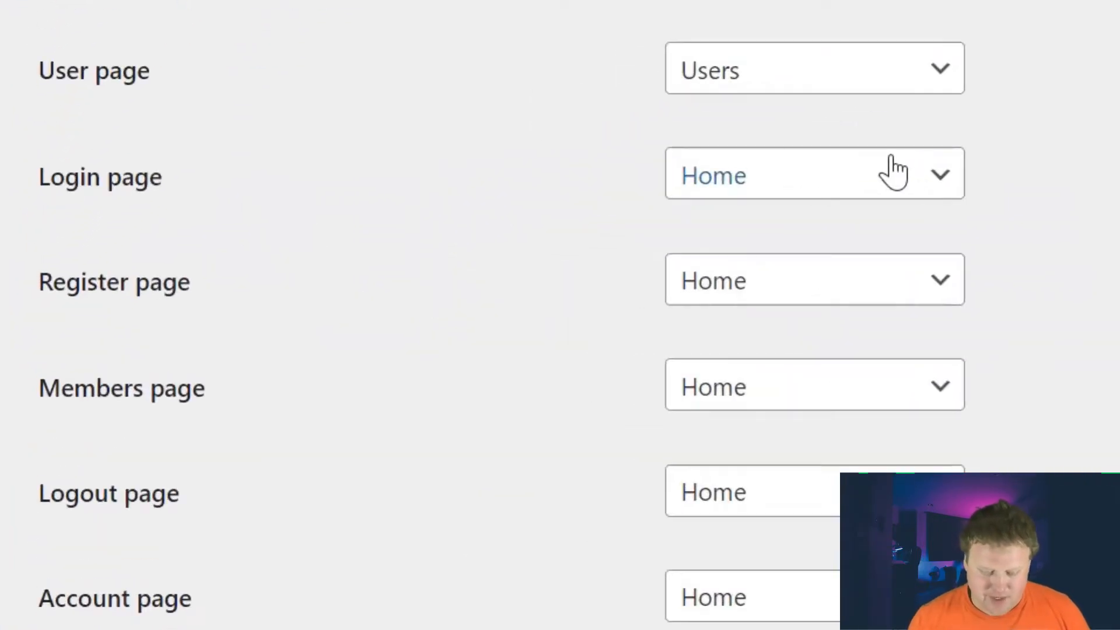
pyautogui.click(937, 172)
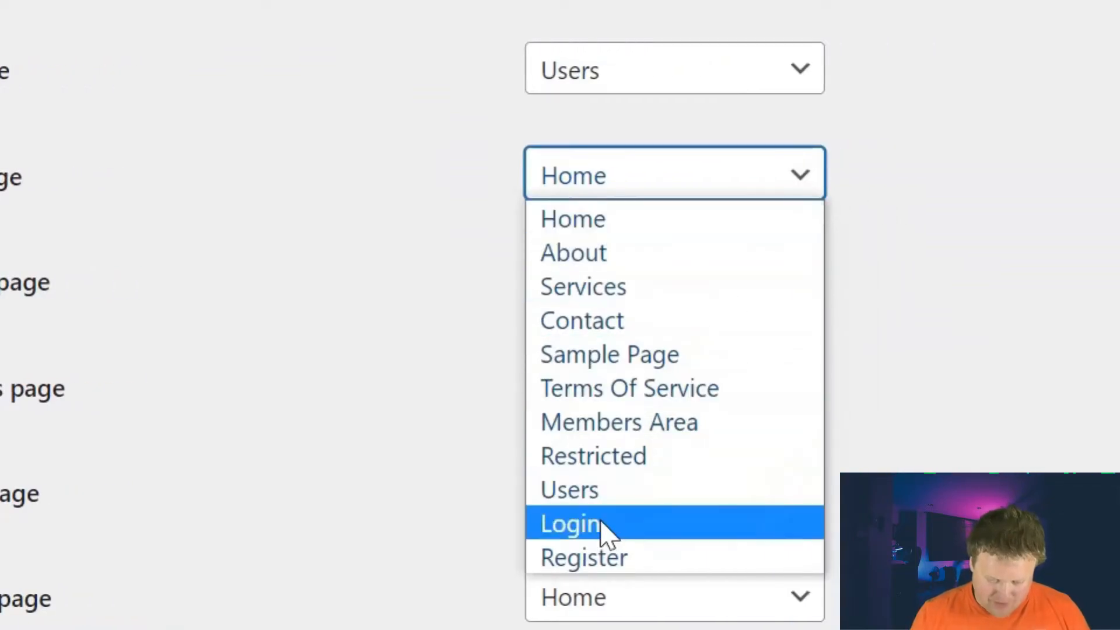
pyautogui.click(607, 531)
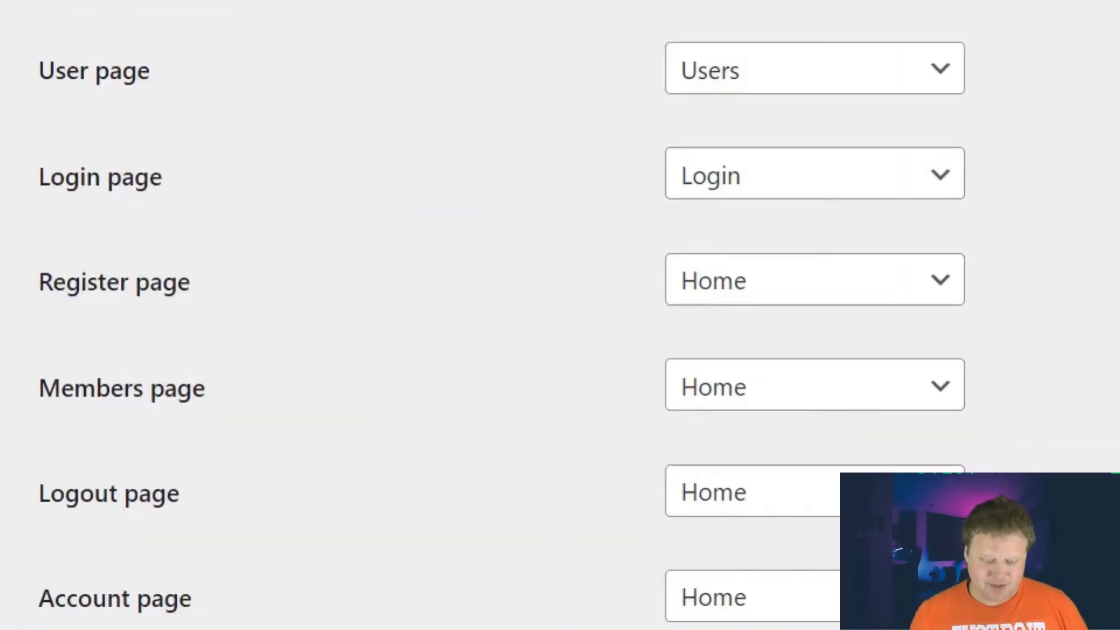
pyautogui.scroll(-3, 111, 117)
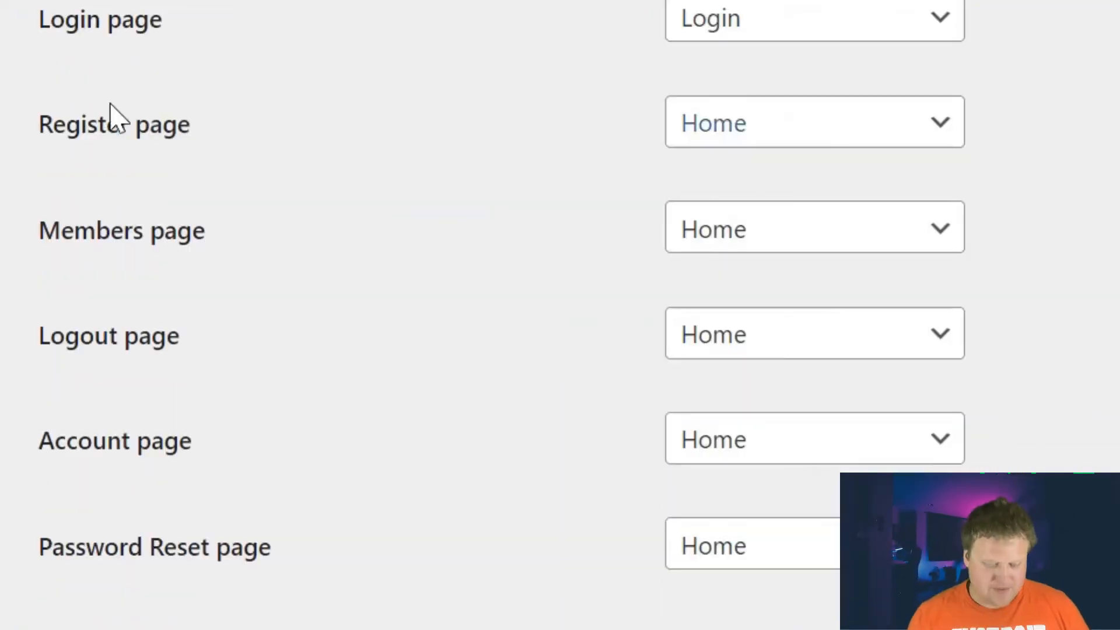
pyautogui.click(808, 138)
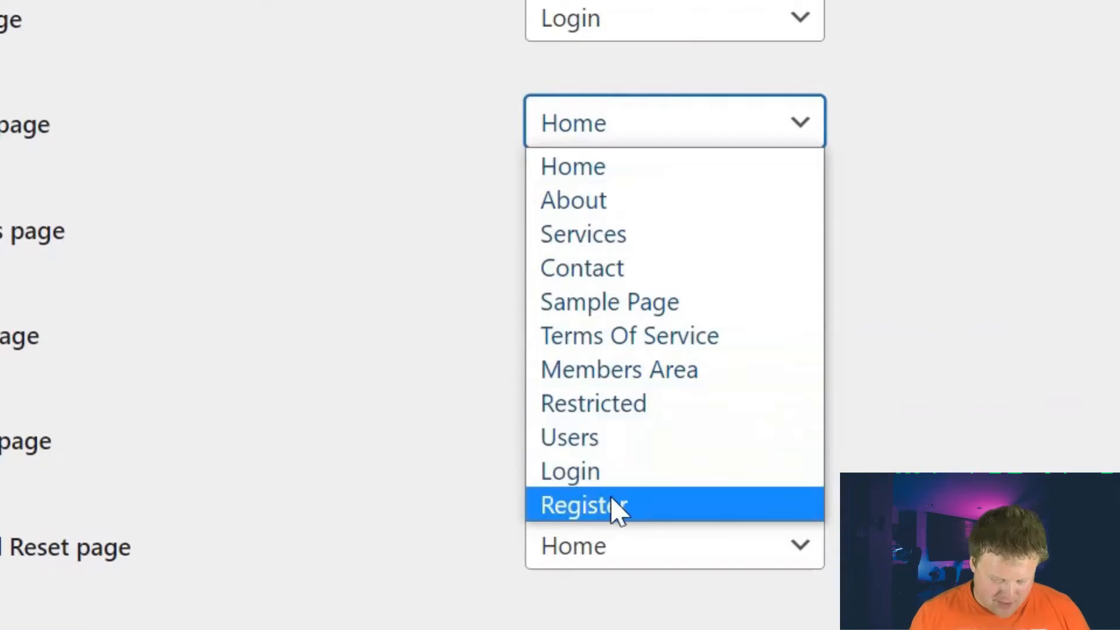
pyautogui.click(617, 506)
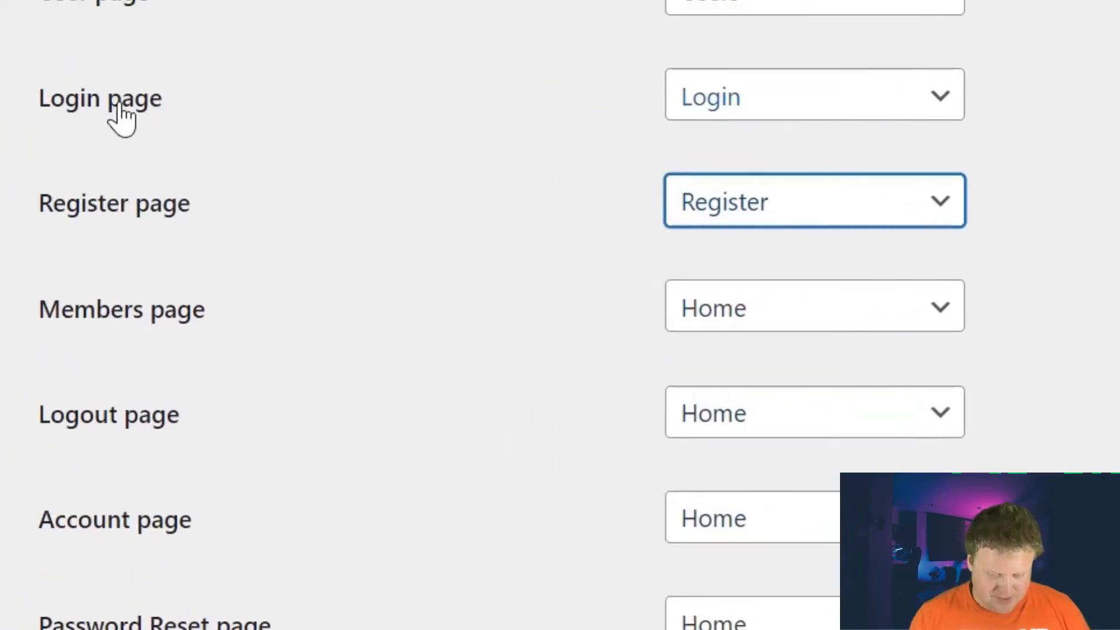
pyautogui.click(637, 91)
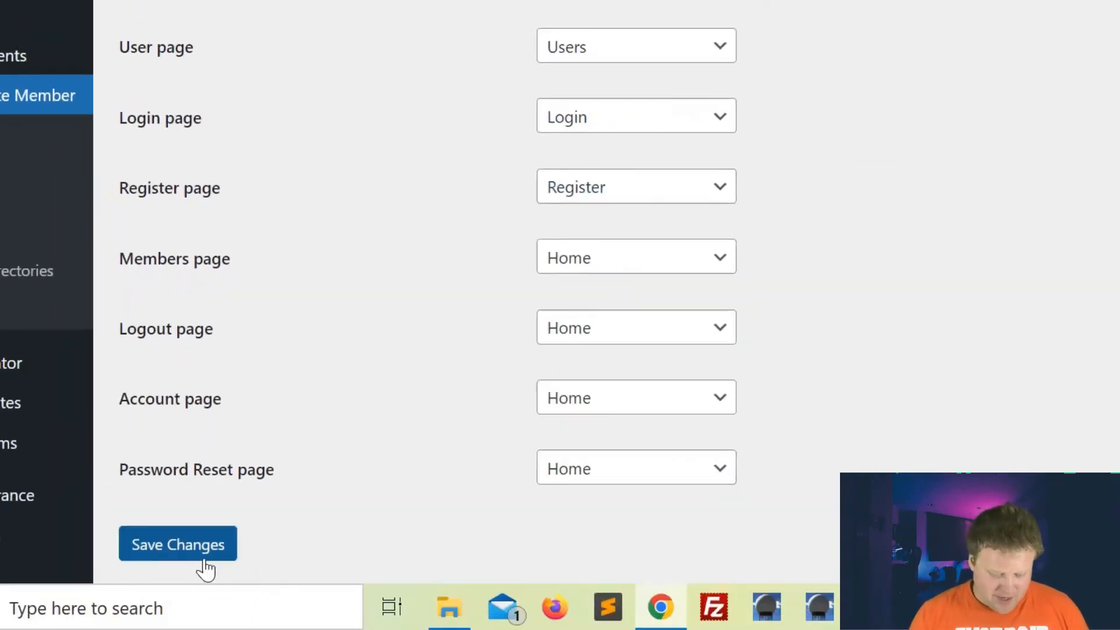
pyautogui.click(198, 546)
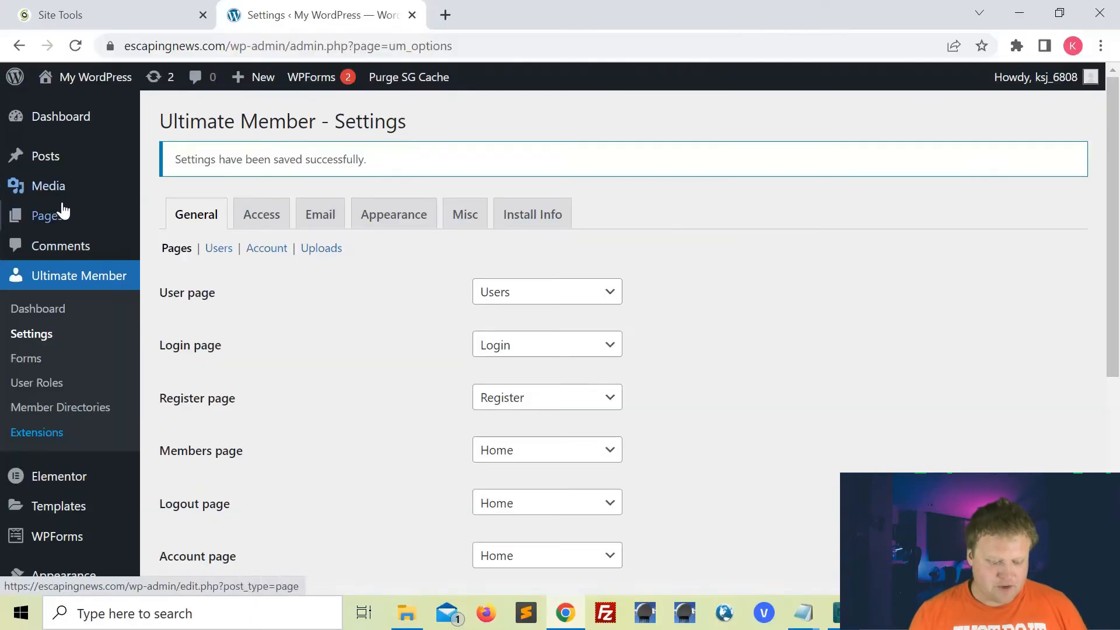
# - Check in the list of all pages how the Login and Register pages are labelled
pyautogui.moveTo(52, 226)
pyautogui.click(207, 216)
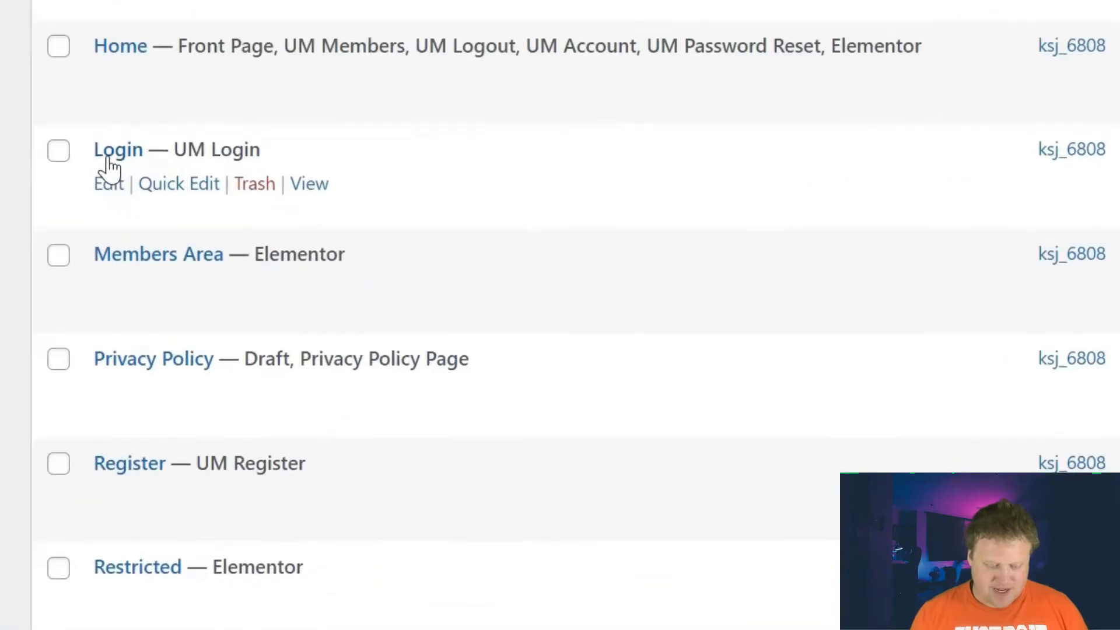
pyautogui.scroll(-2, 262, 158)
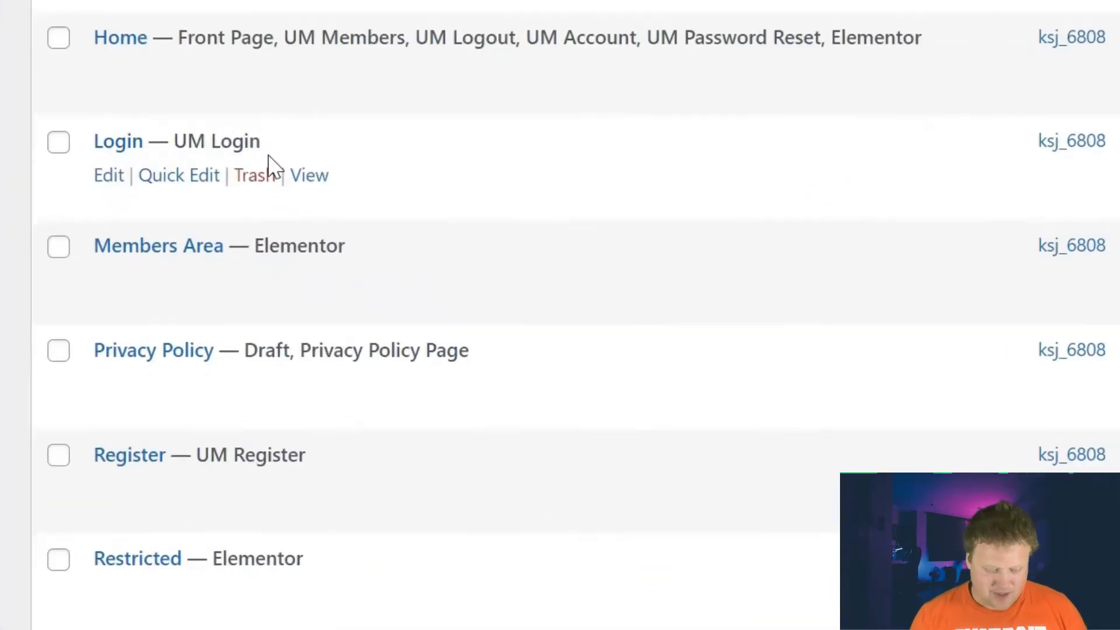
pyautogui.scroll(-2, 257, 248)
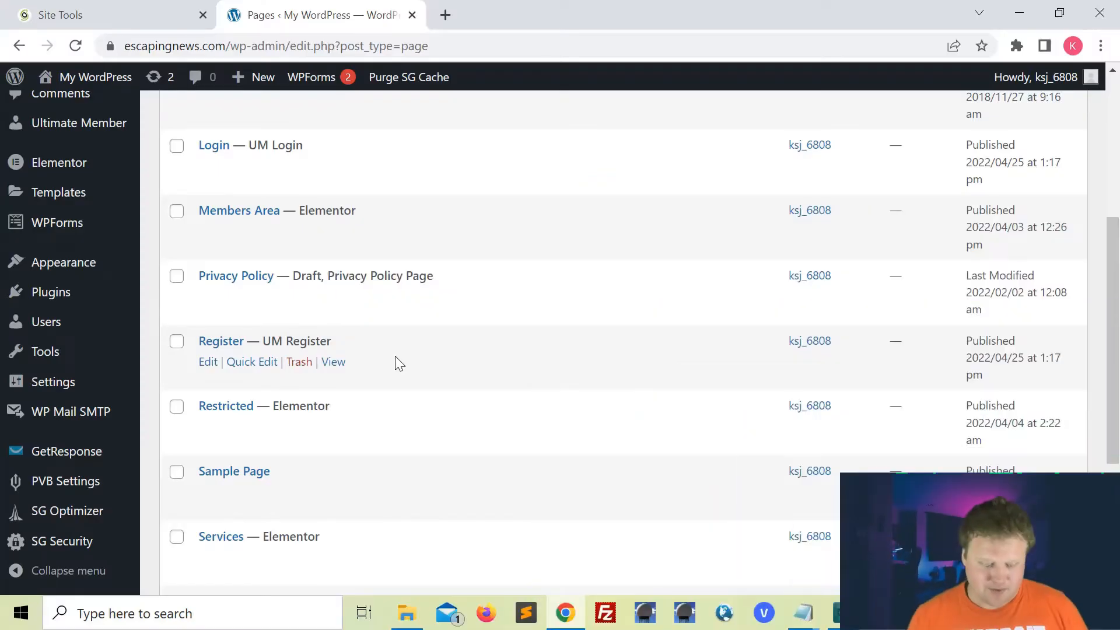
pyautogui.scroll(4, 88, 290)
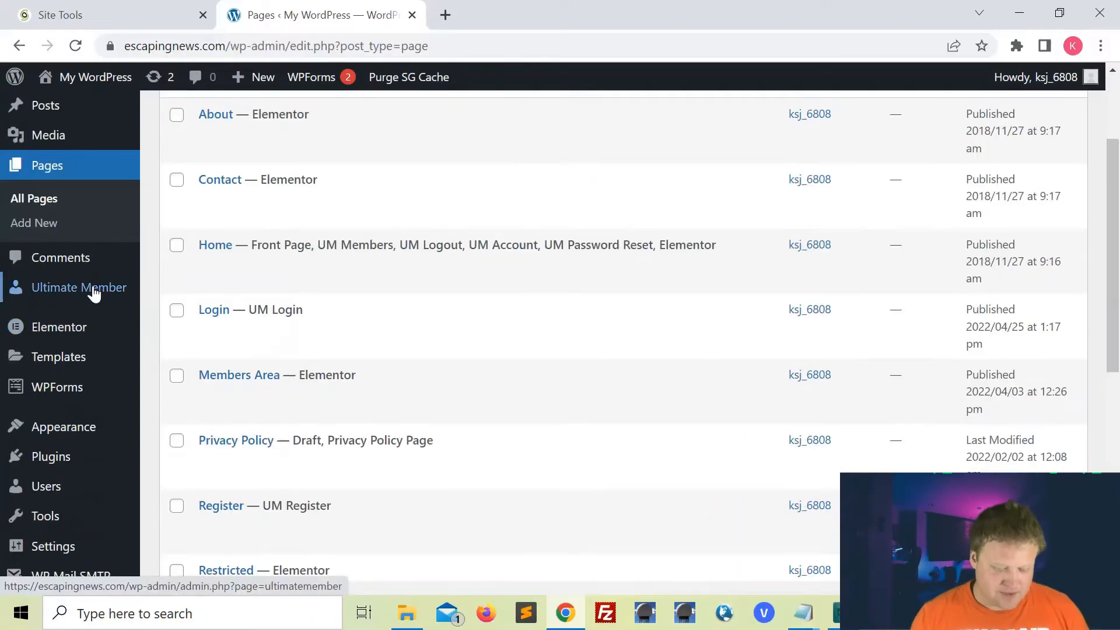
# - Copy the Register Form's shortcode [ultimatemember form_id="1089"] from the list of Ultimate Member forms
pyautogui.moveTo(88, 292)
pyautogui.click(351, 289)
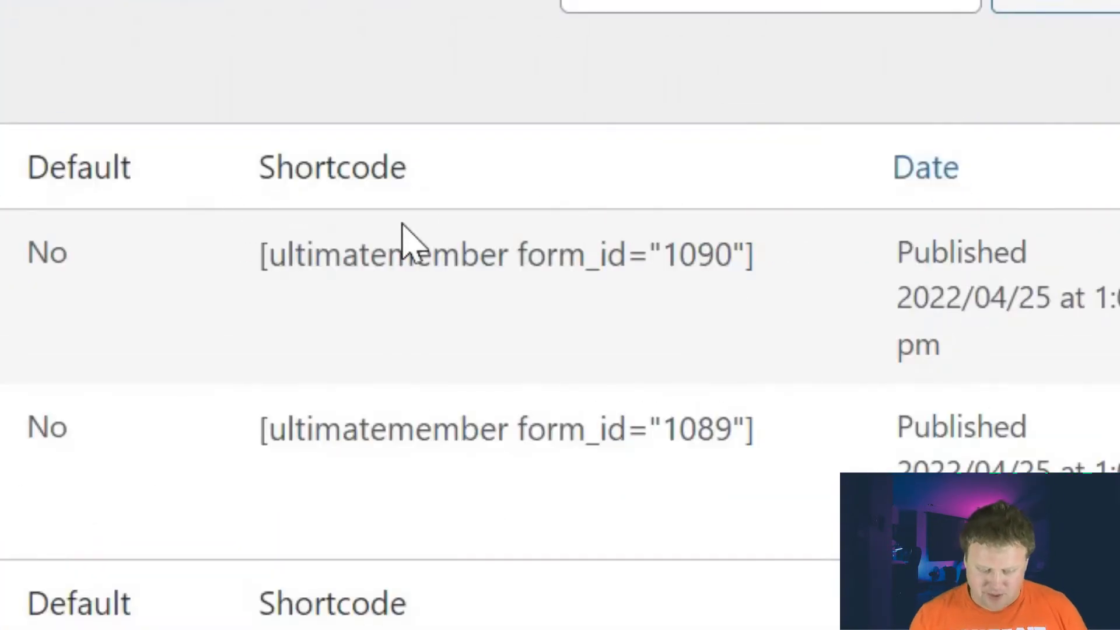
pyautogui.moveTo(757, 432); pyautogui.dragTo(253, 452)
pyautogui.hotkey('ctrl', 'c')
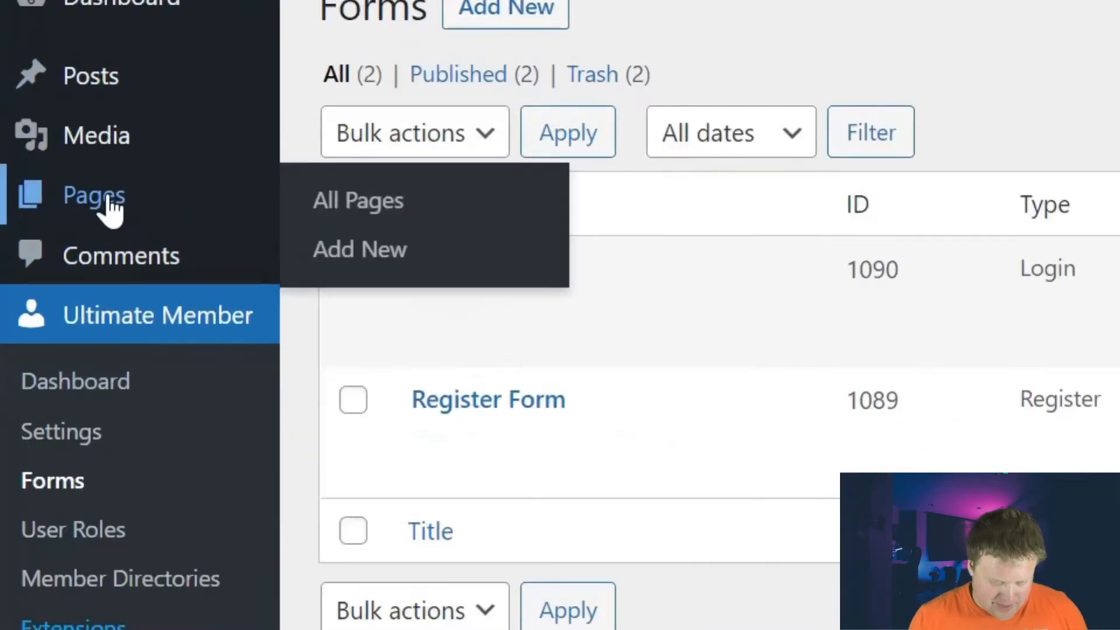
# - Open the Register page in the Elementor editor and add a new single-column section
pyautogui.click(110, 210)
pyautogui.scroll(-5, 340, 426)
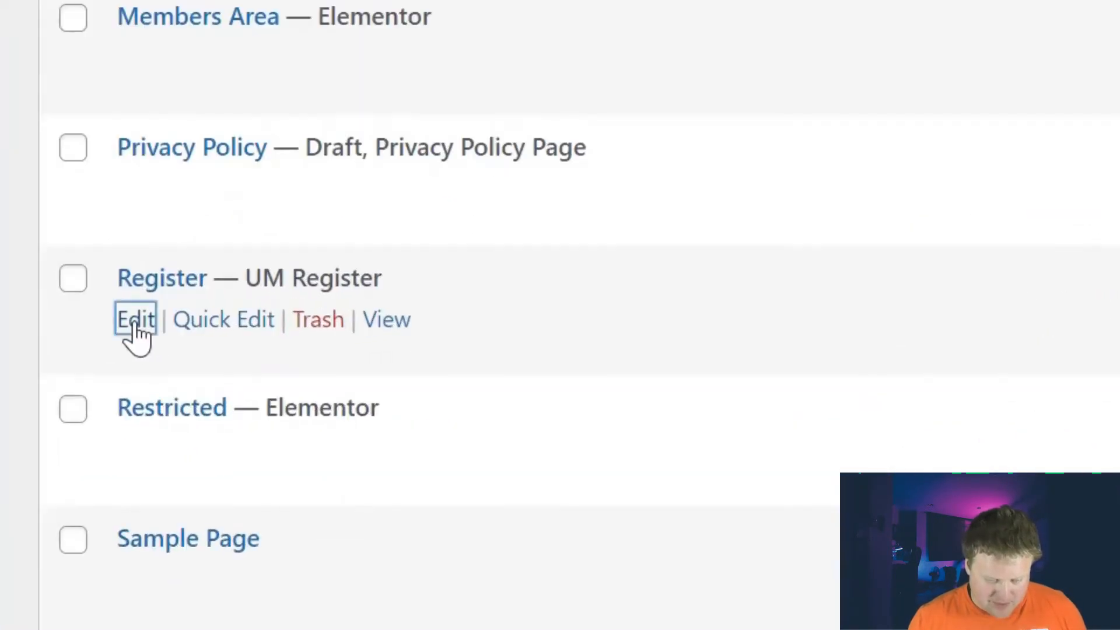
pyautogui.click(135, 321)
pyautogui.click(360, 90)
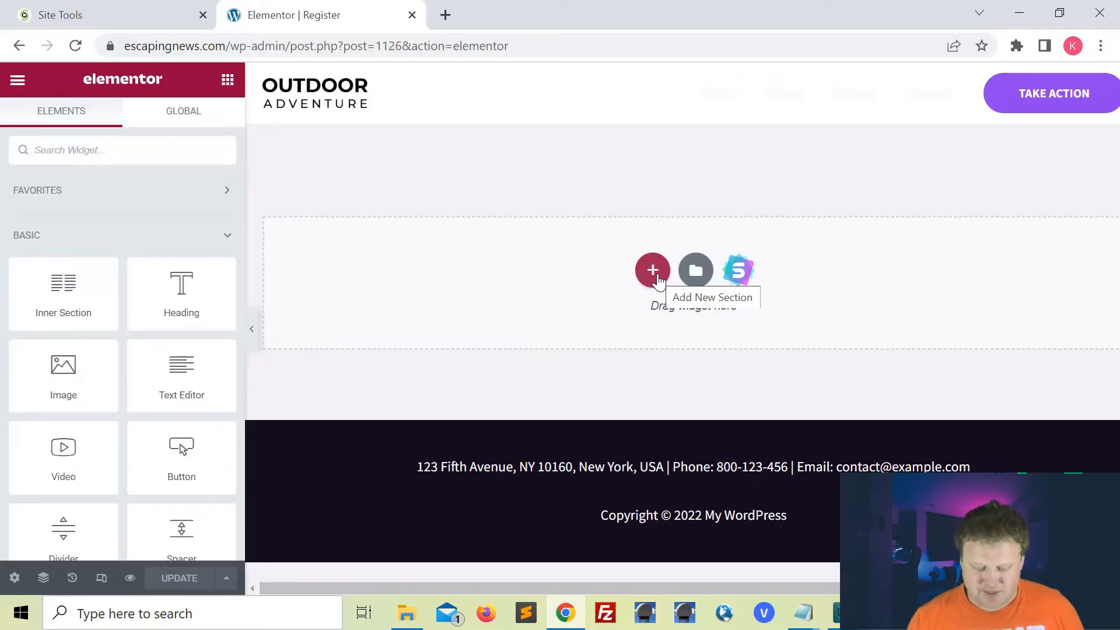
pyautogui.click(653, 271)
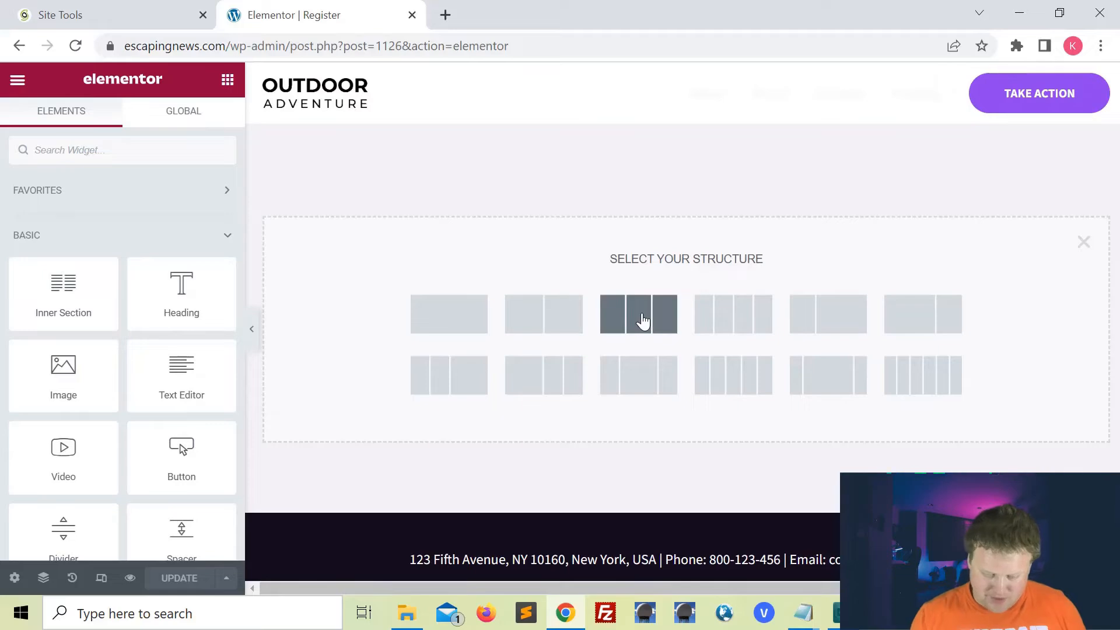
pyautogui.click(460, 323)
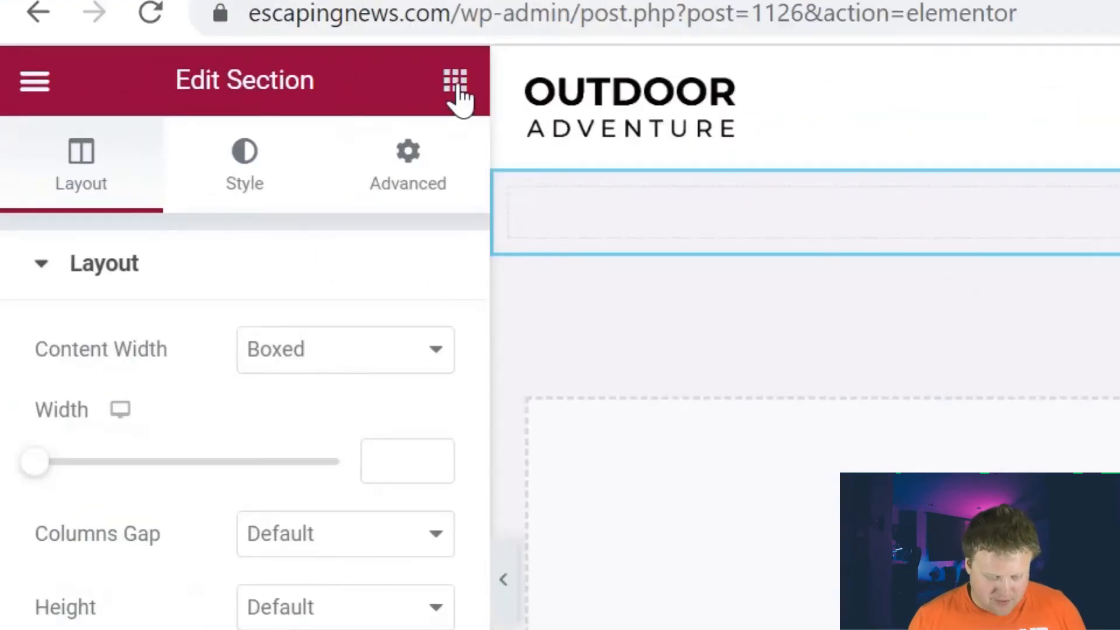
# - Place a Shortcode widget in the new section and paste the copied Register Form shortcode into it
pyautogui.click(458, 93)
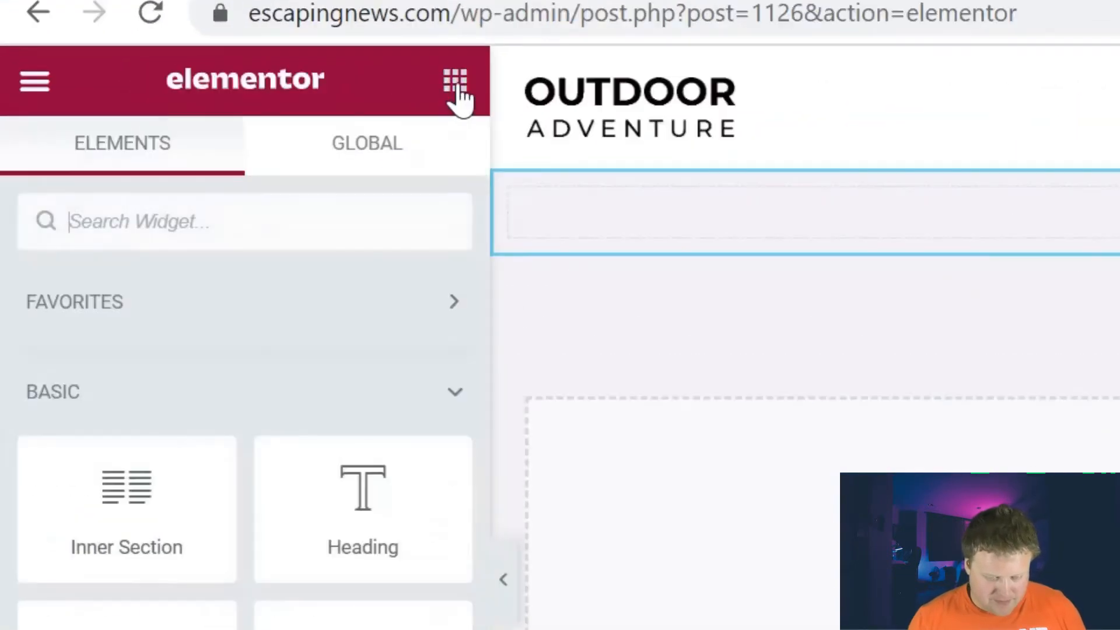
pyautogui.click(280, 220)
pyautogui.write('short')
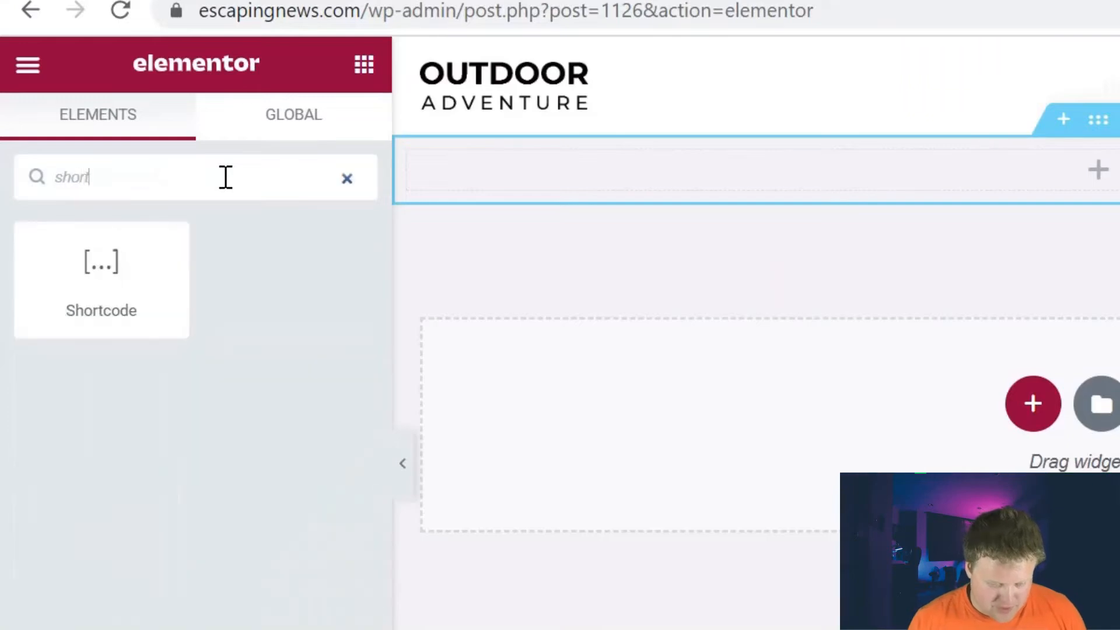
pyautogui.moveTo(94, 266); pyautogui.dragTo(1019, 160)
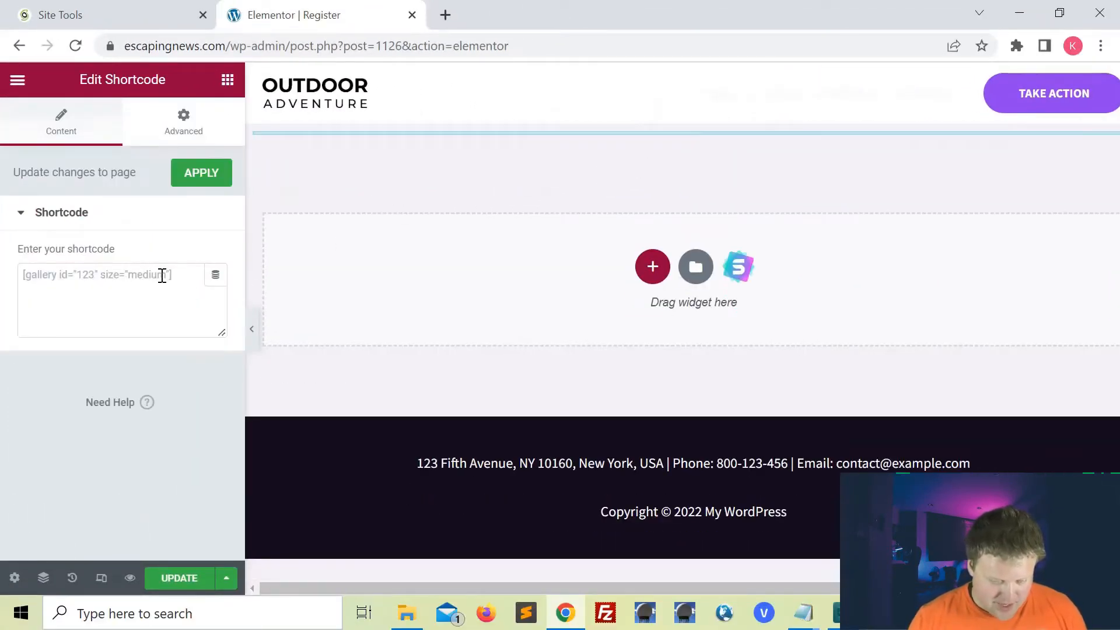
pyautogui.click(162, 276)
pyautogui.hotkey('ctrl', 'v')
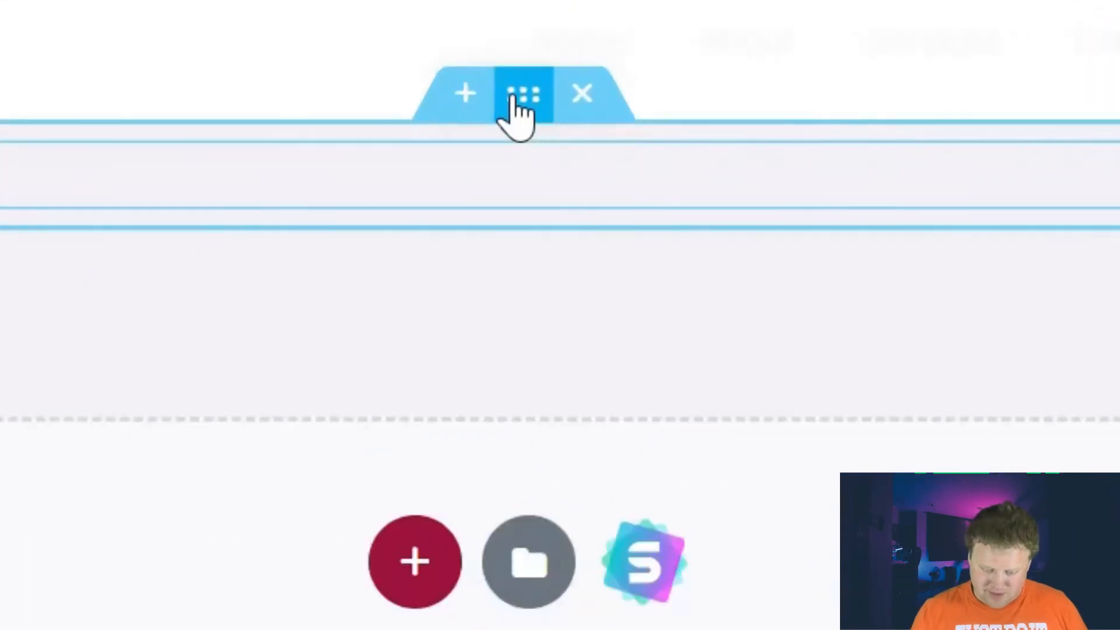
# - Set the section's top and bottom margins to 50 px and preview the page without the editing panel
pyautogui.click(513, 97)
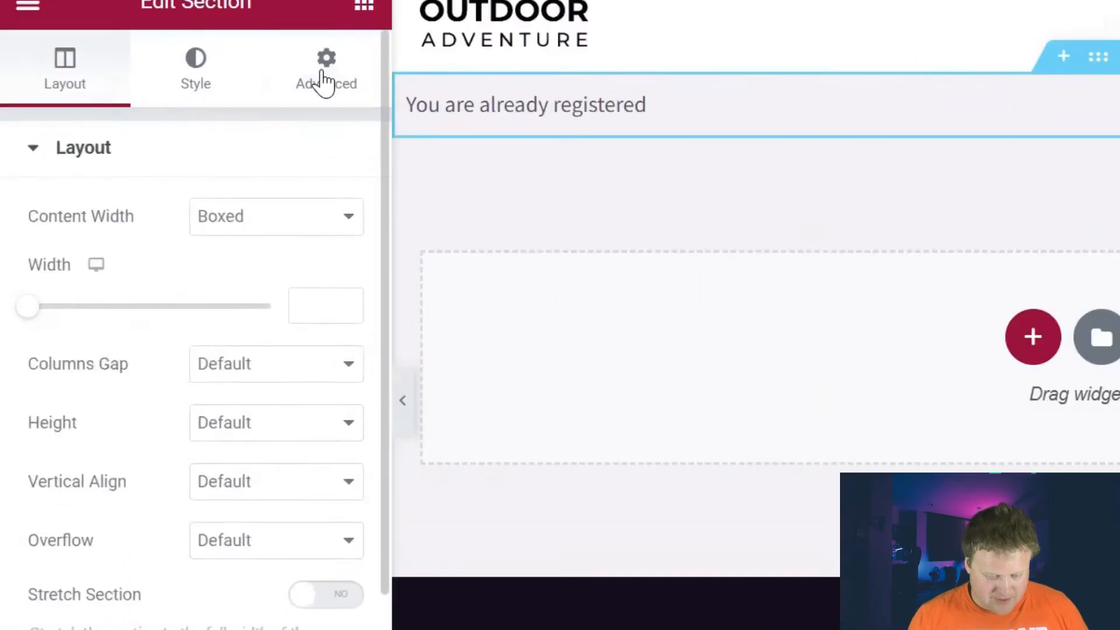
pyautogui.click(324, 83)
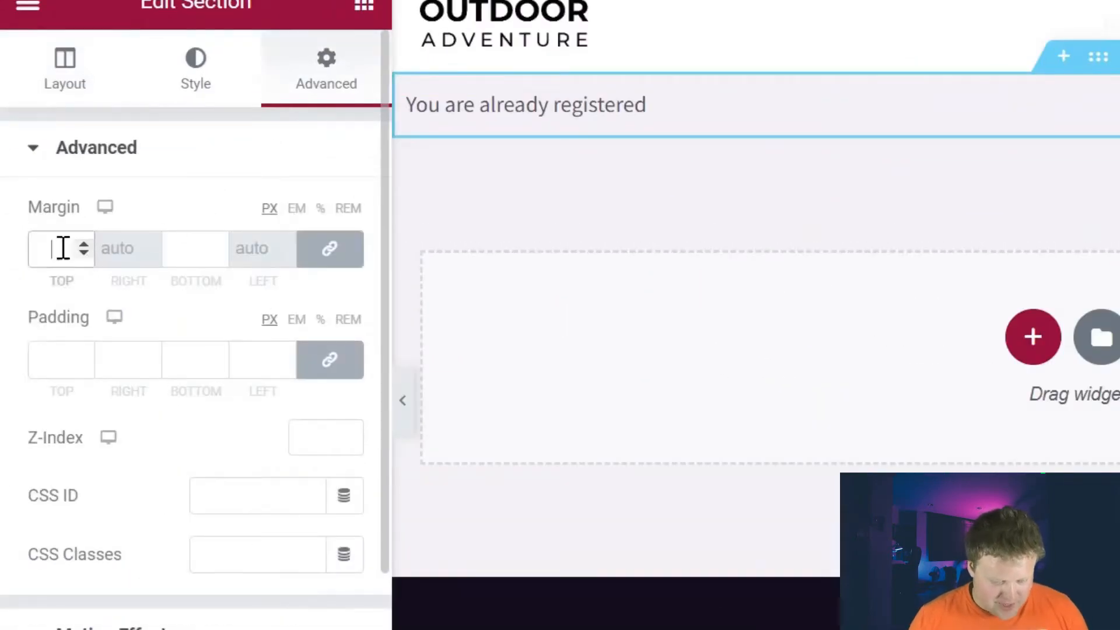
pyautogui.write('50')
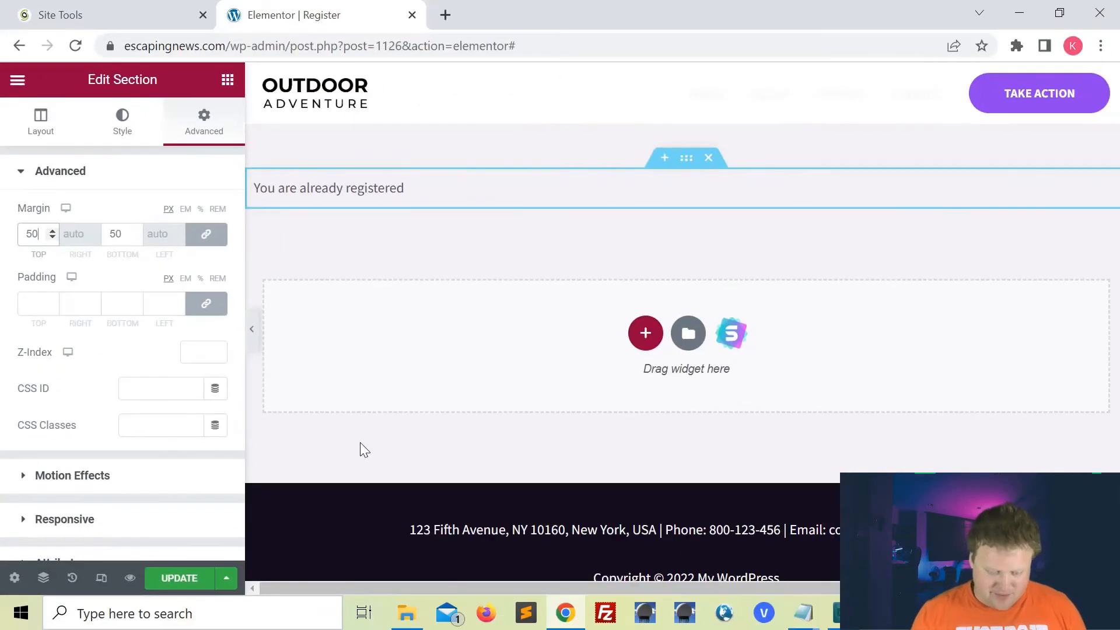
pyautogui.click(252, 330)
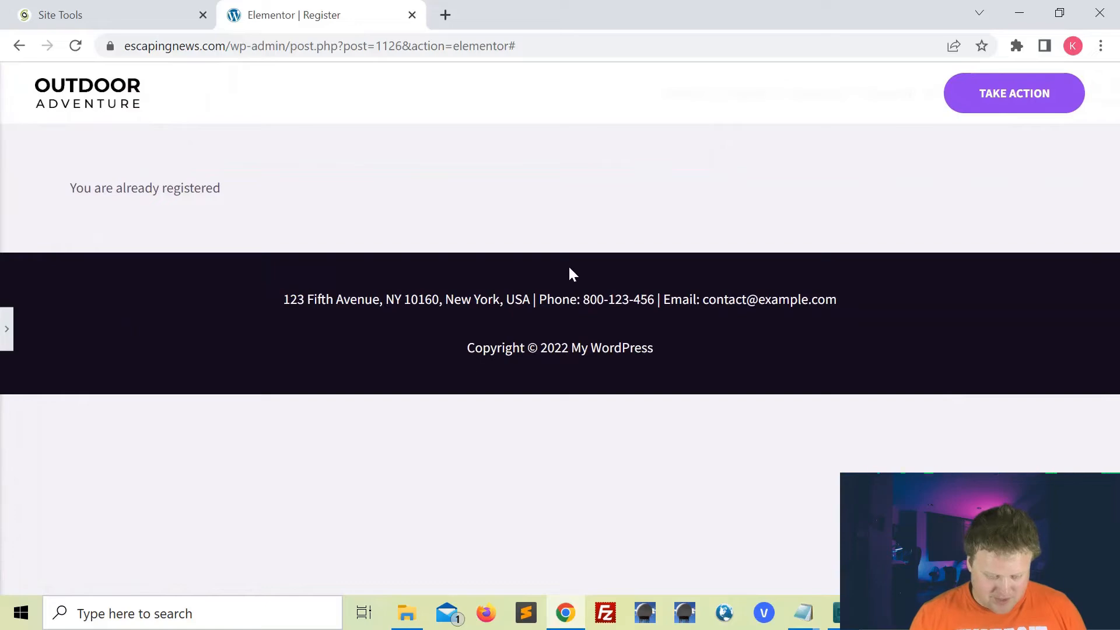
pyautogui.click(8, 333)
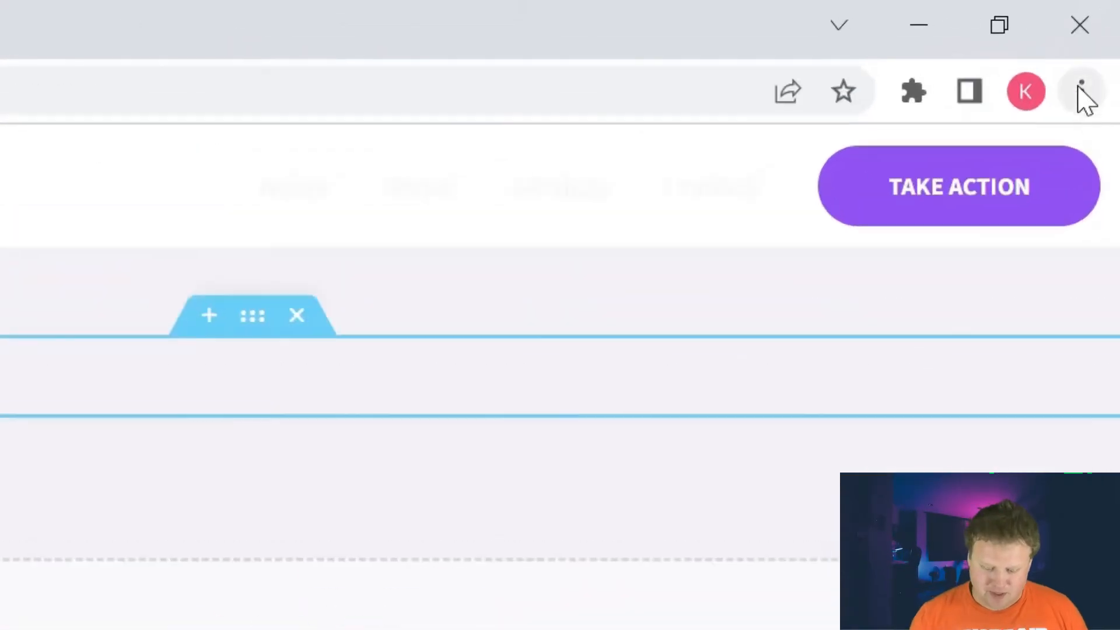
# - Open an Incognito window and load escapingnews.com/register as a logged-out visitor
pyautogui.click(1082, 94)
pyautogui.click(940, 229)
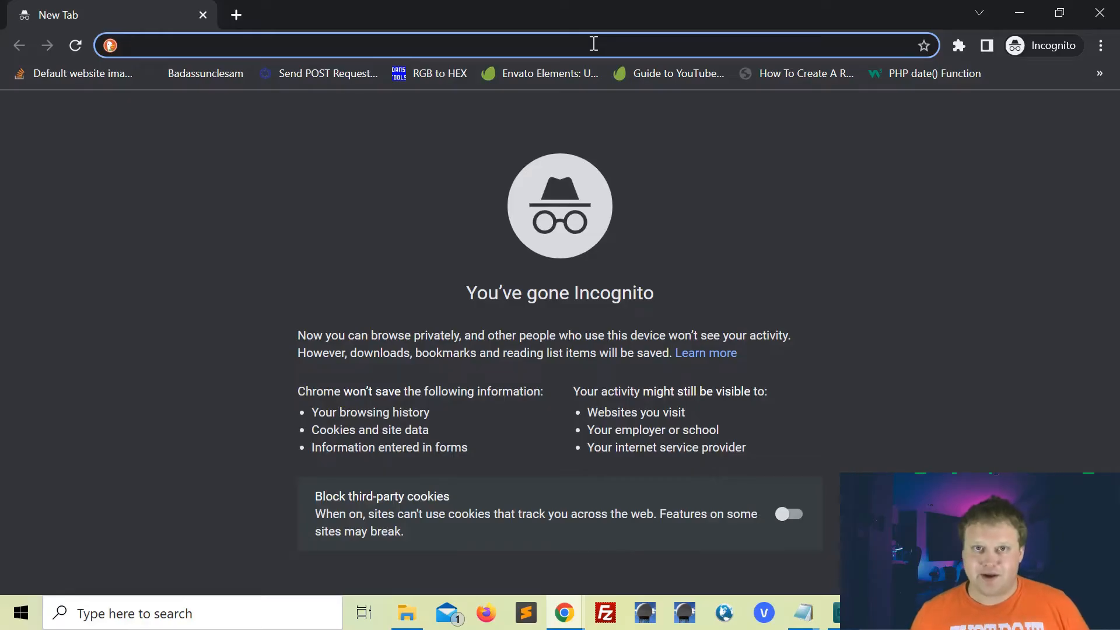
pyautogui.write('f')
pyautogui.press('BackSpace')
pyautogui.press('BackSpace')
pyautogui.write('escapingnews.com/')
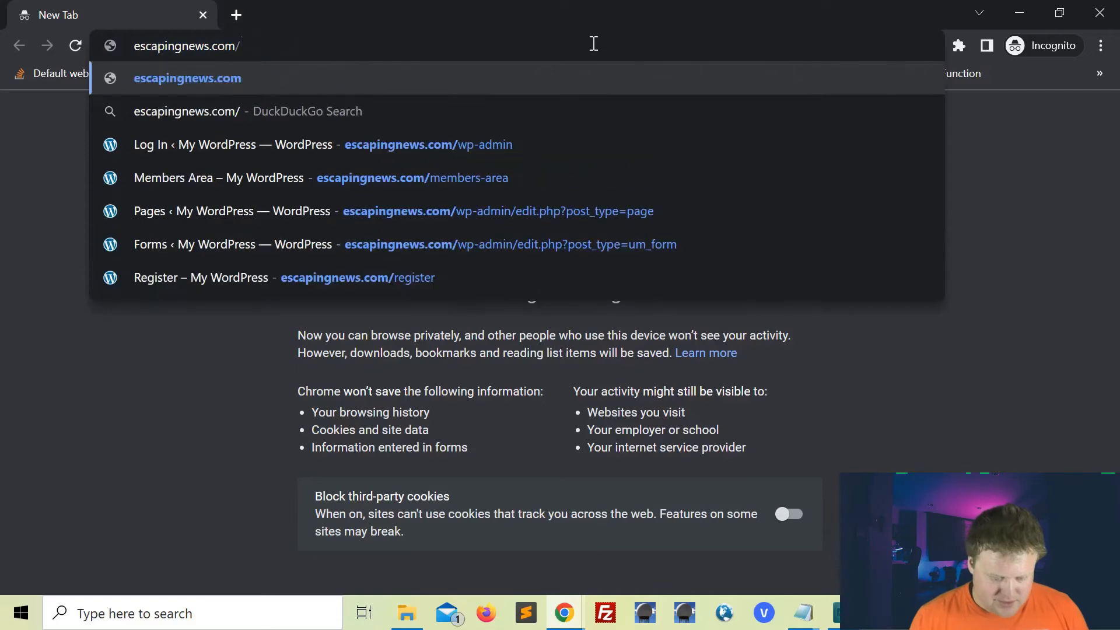
pyautogui.write('register')
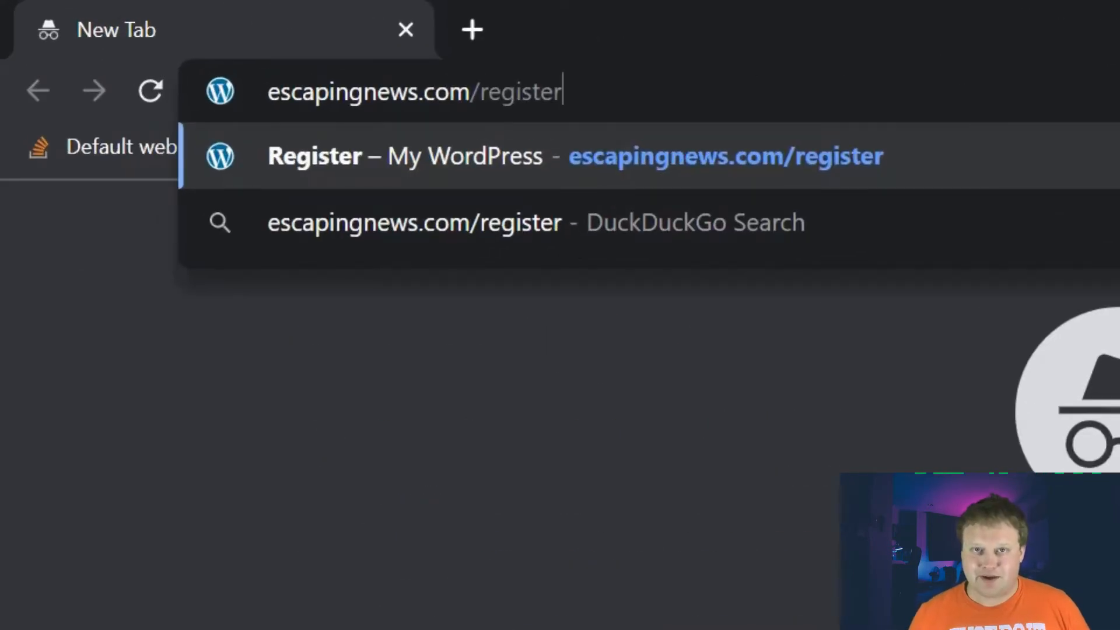
pyautogui.press('Return')
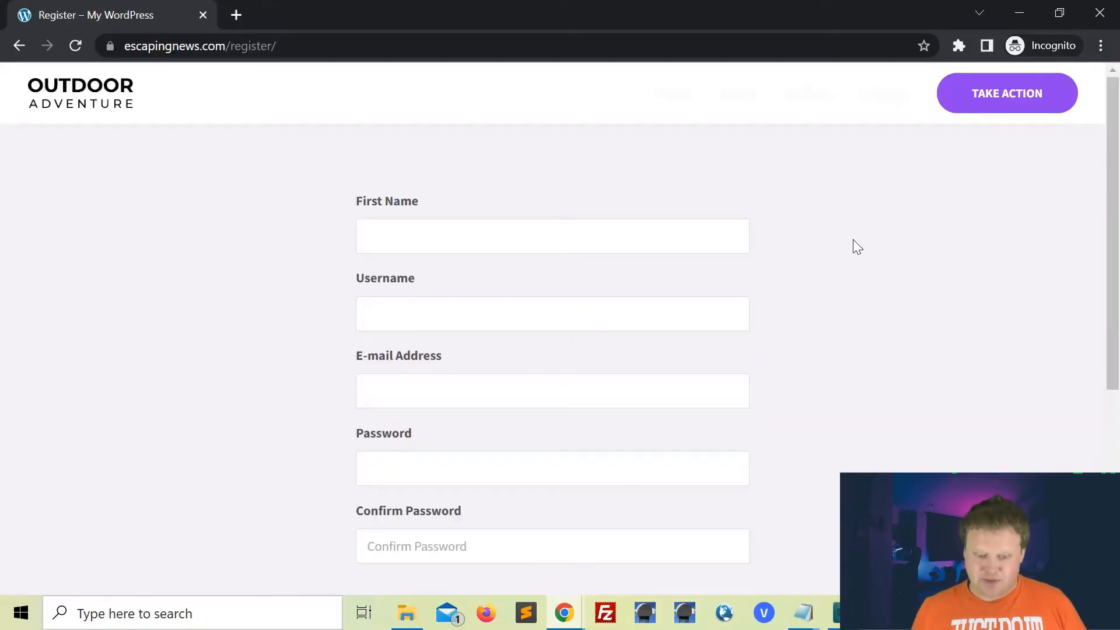
# - Look over the registration form's fields on the live page, and return to the Elementor editor
pyautogui.scroll(-5, 853, 240)
pyautogui.scroll(5, 853, 240)
pyautogui.scroll(-2, 853, 239)
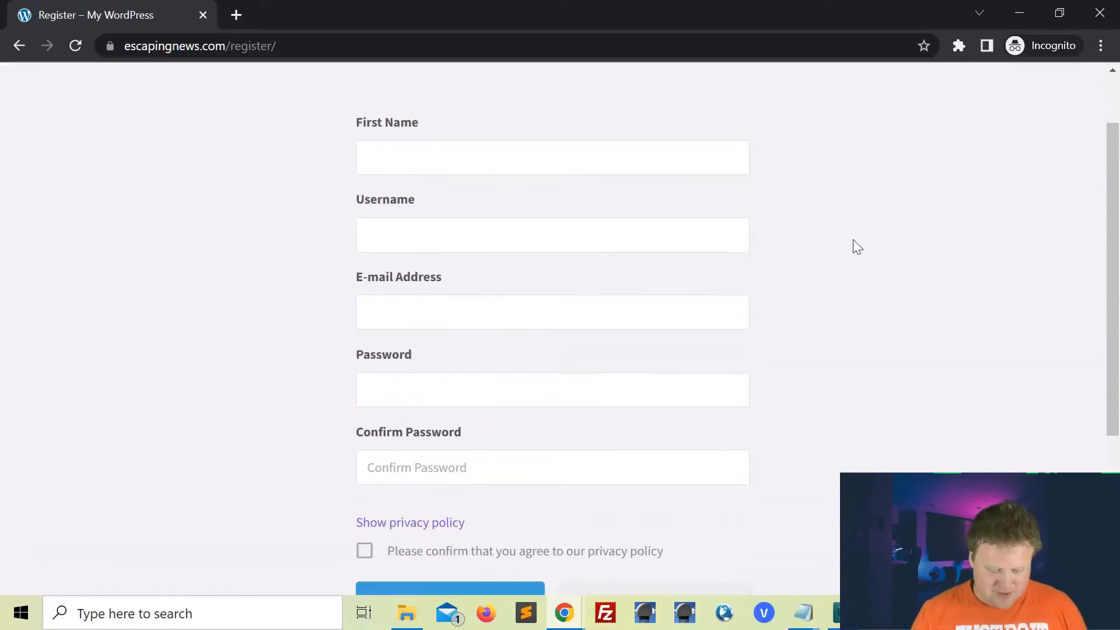
pyautogui.scroll(-1, 502, 238)
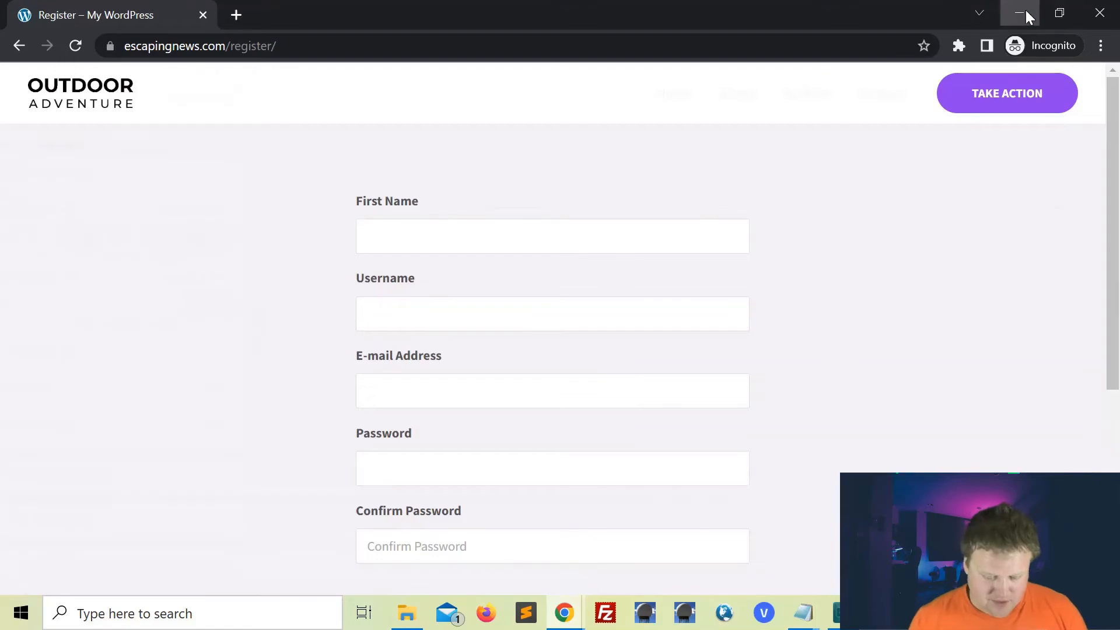
pyautogui.click(1023, 13)
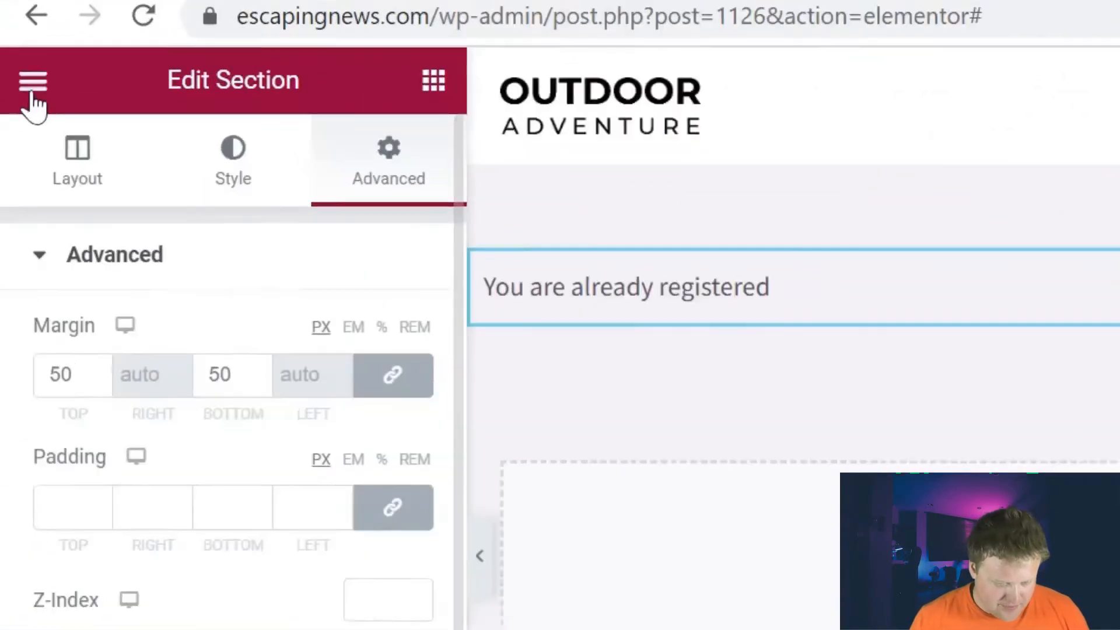
# - Exit the Register page editor and copy the Login form's shortcode from the Ultimate Member forms list
pyautogui.click(21, 77)
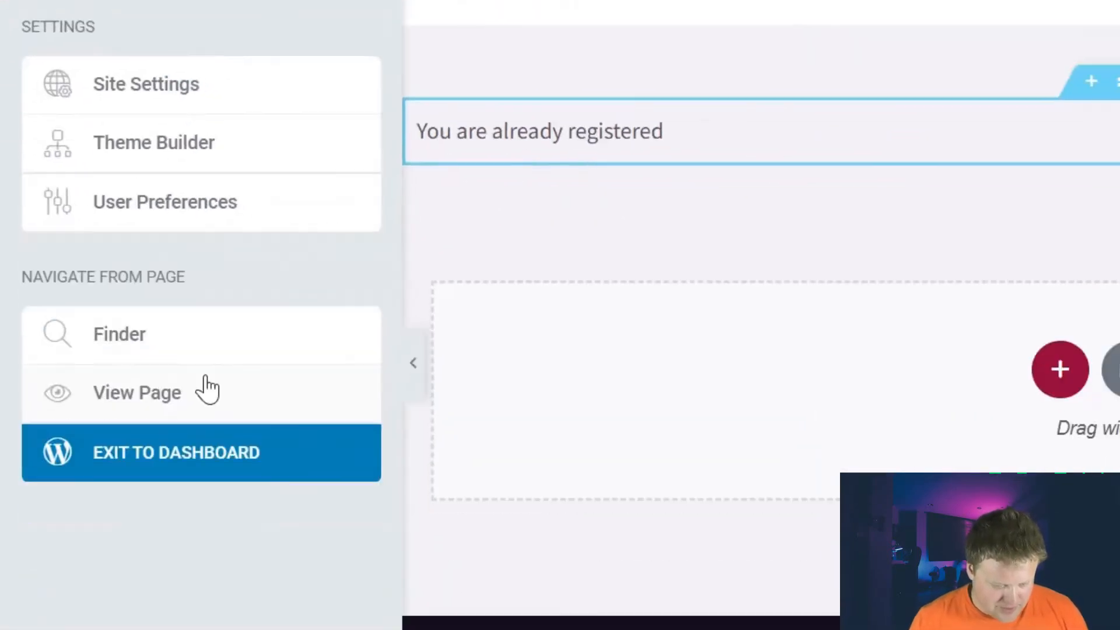
pyautogui.click(184, 435)
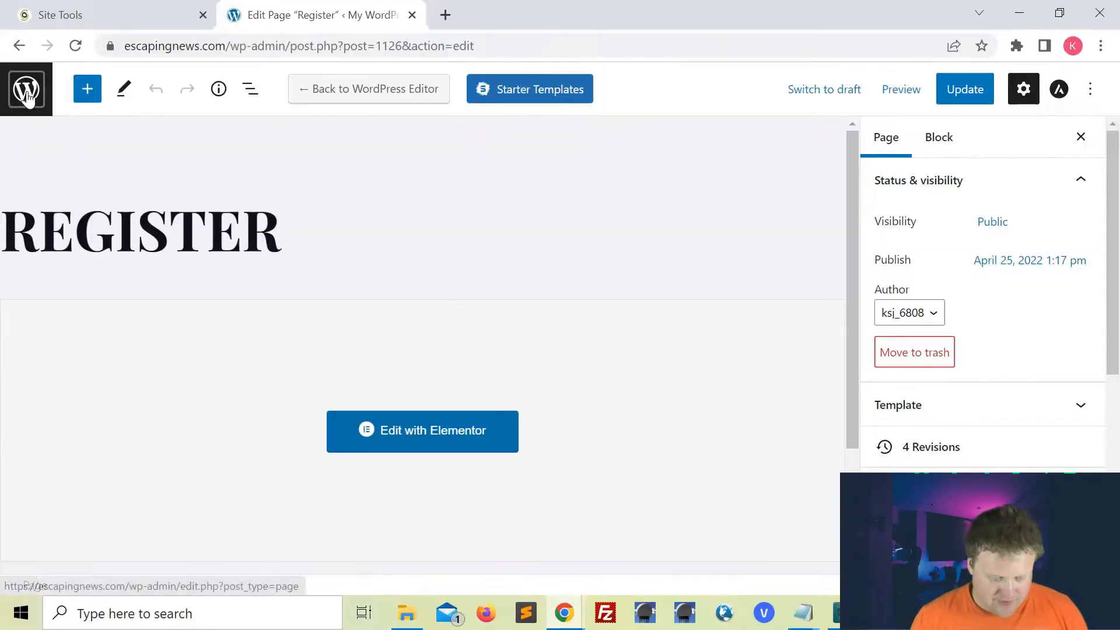
pyautogui.click(28, 87)
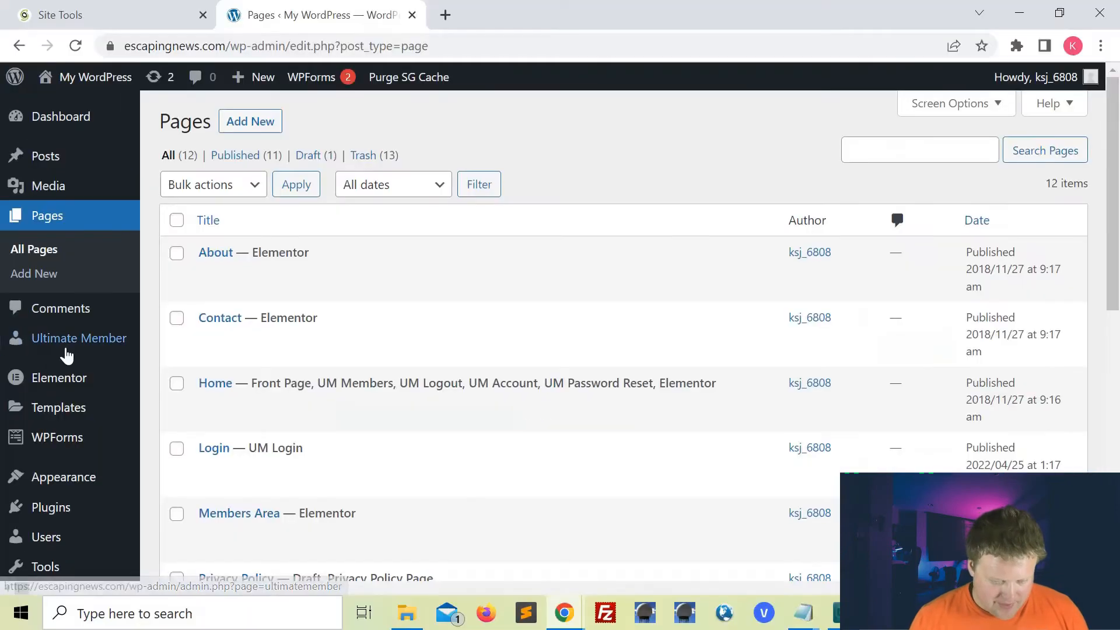
pyautogui.moveTo(69, 348)
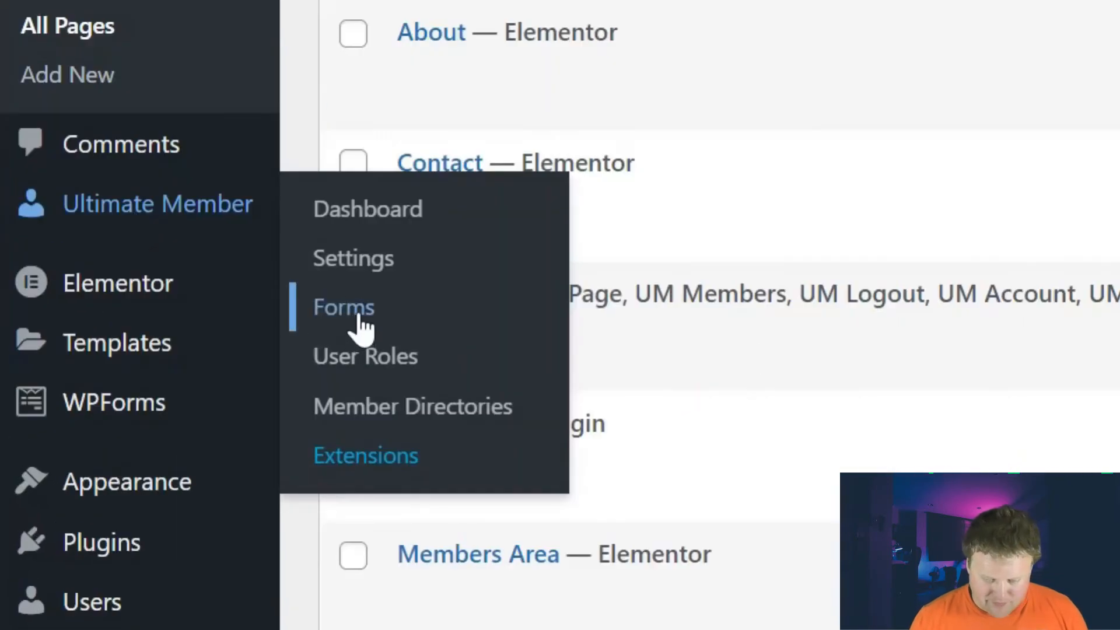
pyautogui.click(361, 318)
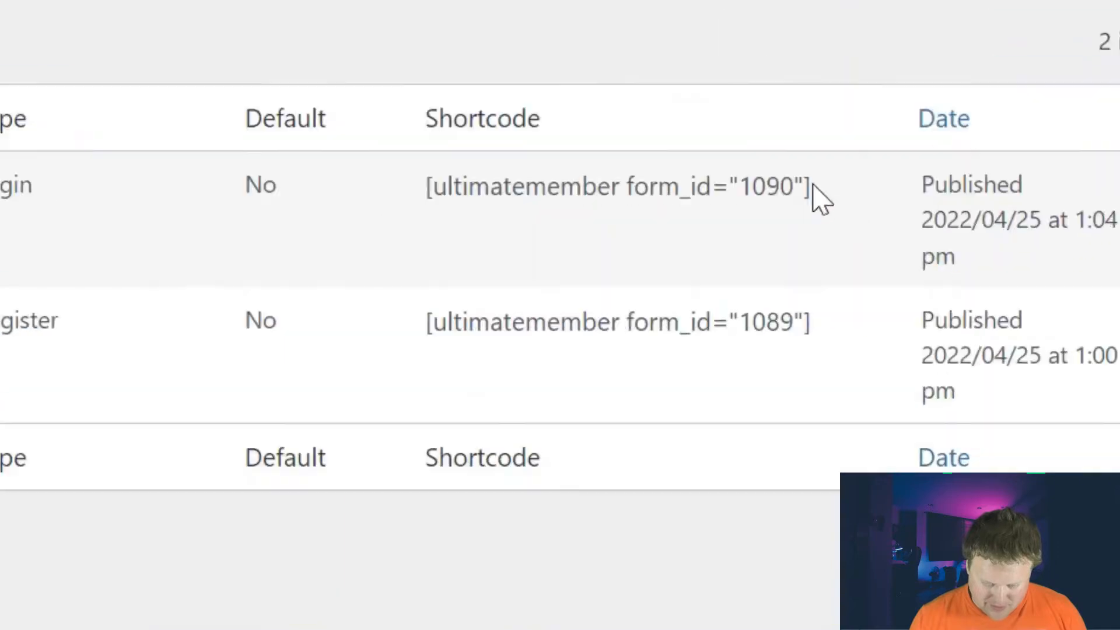
pyautogui.moveTo(914, 253); pyautogui.dragTo(727, 263)
pyautogui.hotkey('ctrl', 'c')
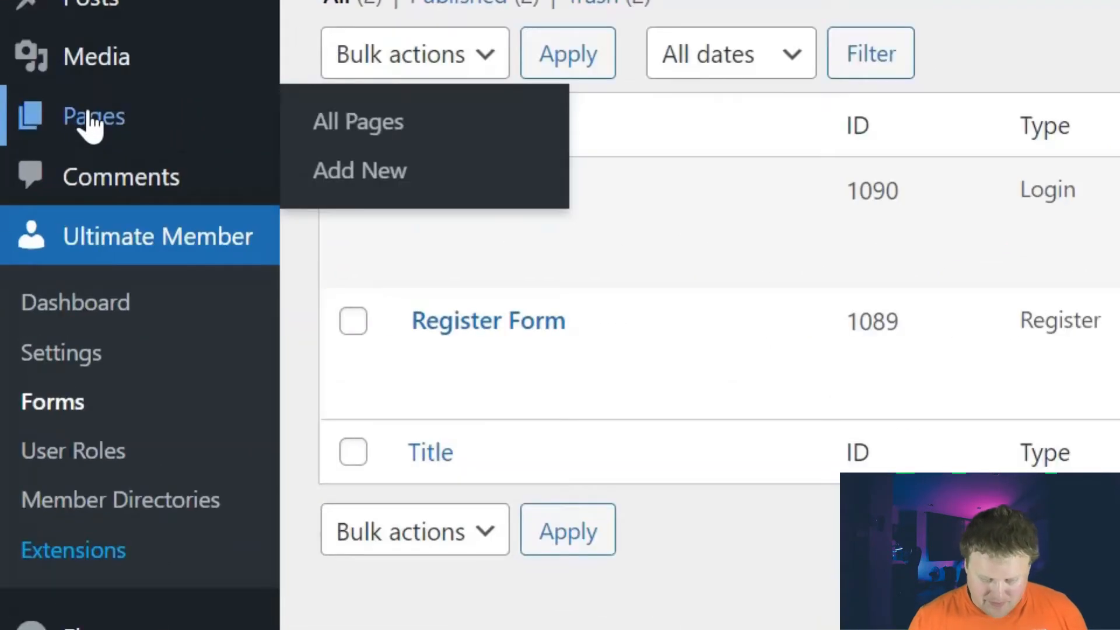
# - Open the Login page in the Elementor editor and add a single-column section to it
pyautogui.click(102, 126)
pyautogui.scroll(-2, 383, 383)
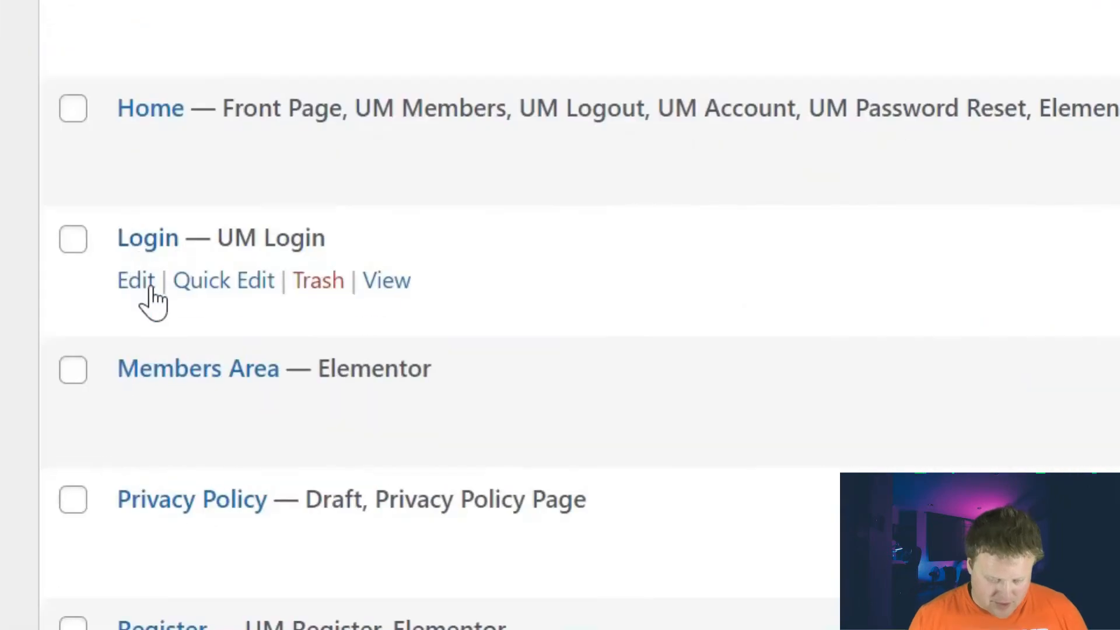
pyautogui.click(149, 303)
pyautogui.click(443, 120)
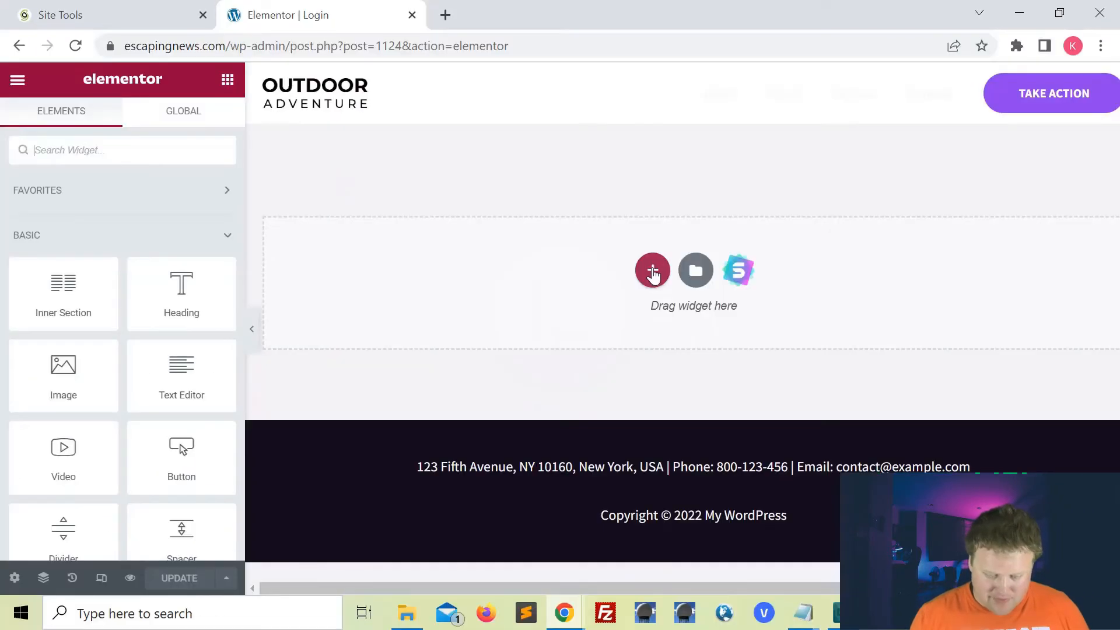
pyautogui.click(653, 268)
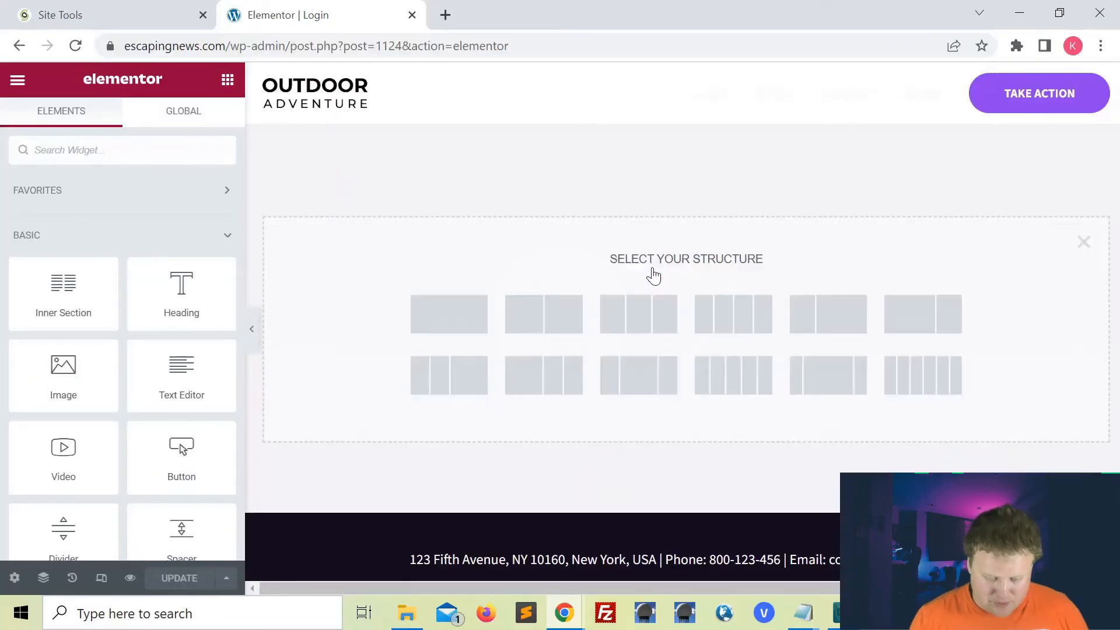
pyautogui.click(469, 325)
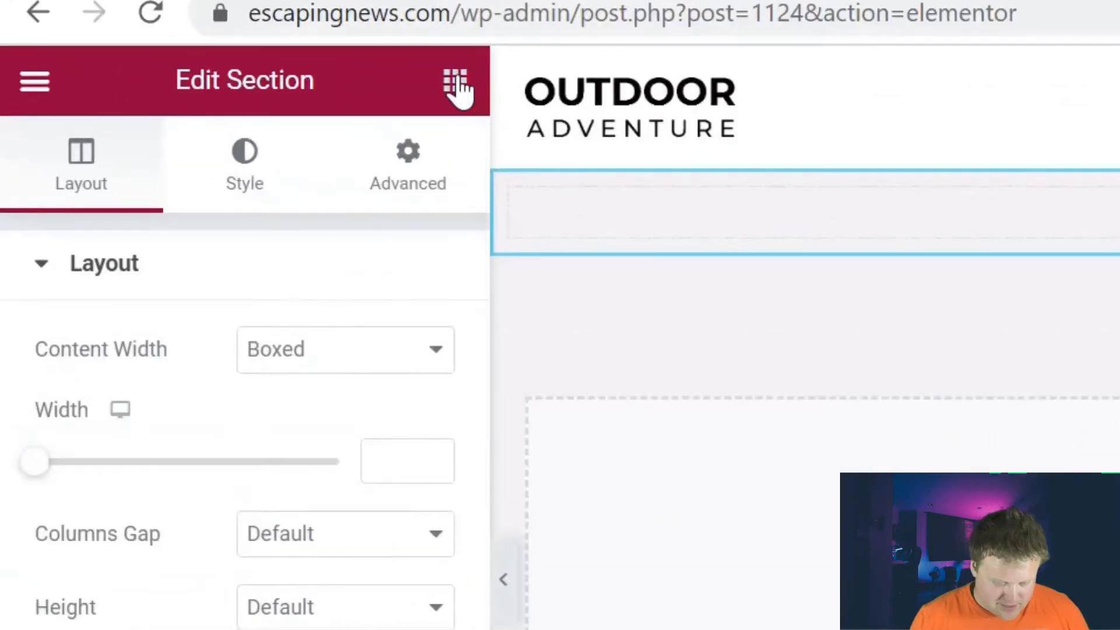
# - Place a Shortcode widget in the new section and enter [ultimatemember form_id="1090"] as its shortcode
pyautogui.click(228, 80)
pyautogui.write('shor')
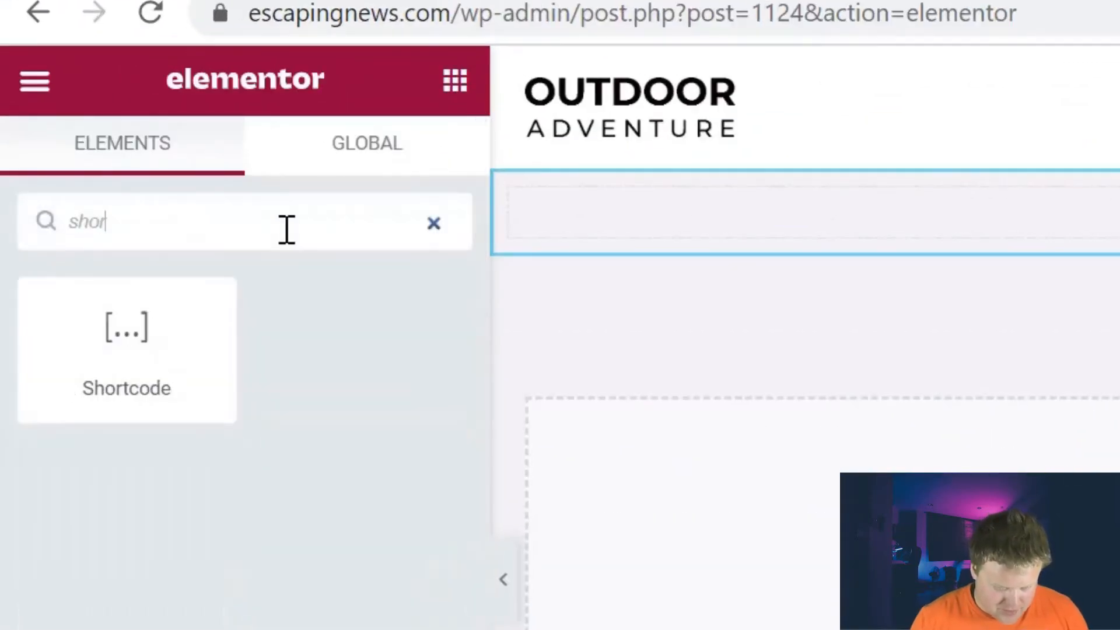
pyautogui.moveTo(141, 353); pyautogui.dragTo(712, 198)
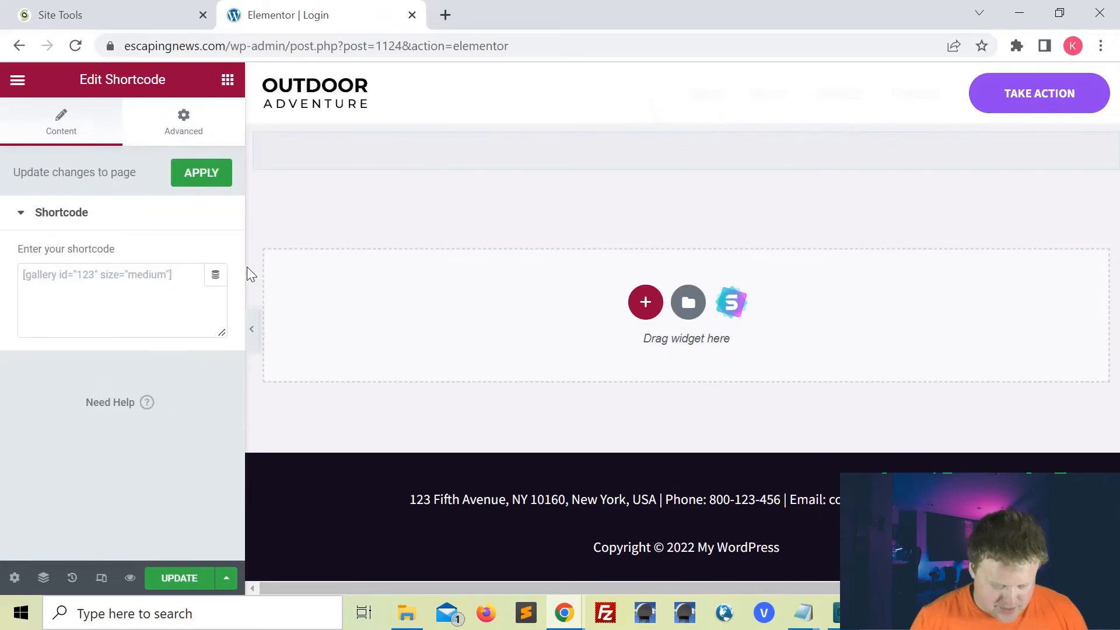
pyautogui.click(159, 279)
pyautogui.hotkey('ctrl', 'v')
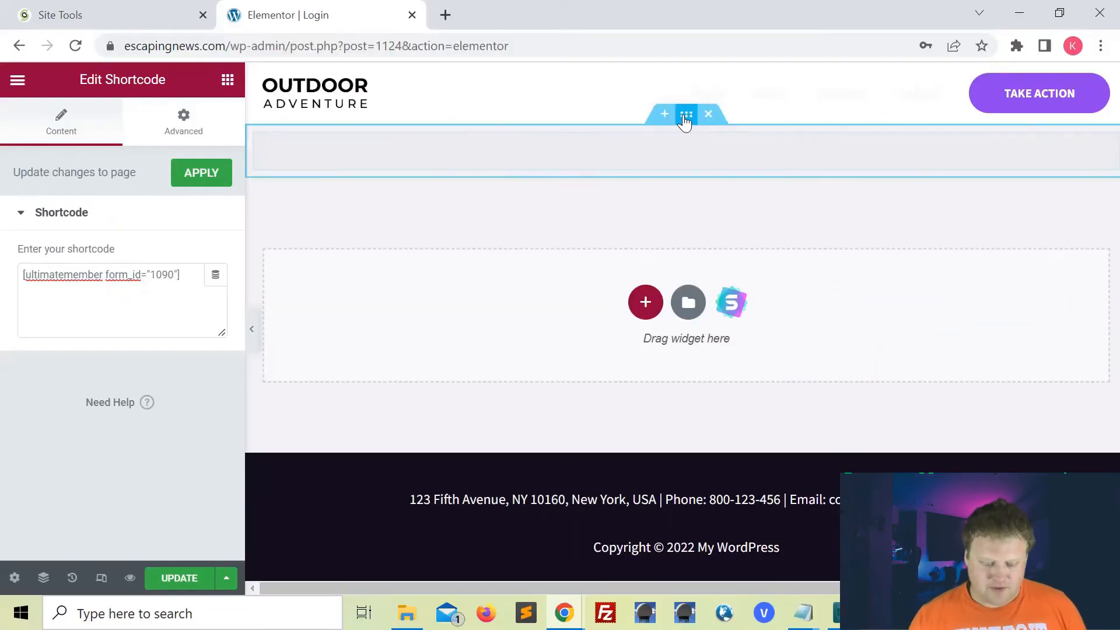
# - Set the Login page section's top and bottom margins to 50 px and exit Elementor to the WordPress page editor
pyautogui.click(684, 113)
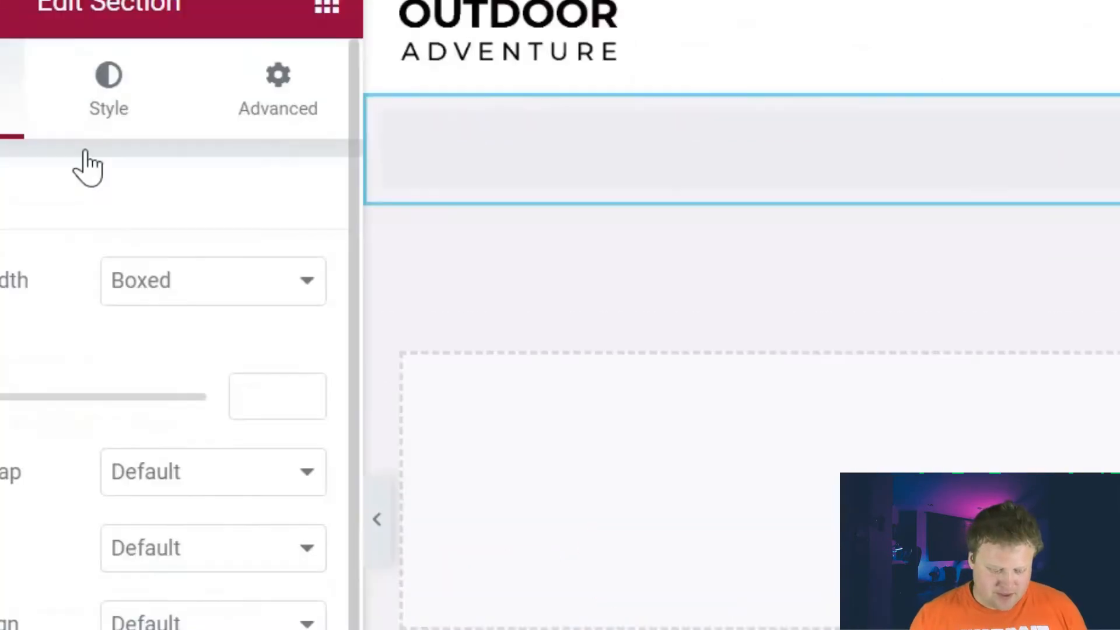
pyautogui.click(282, 109)
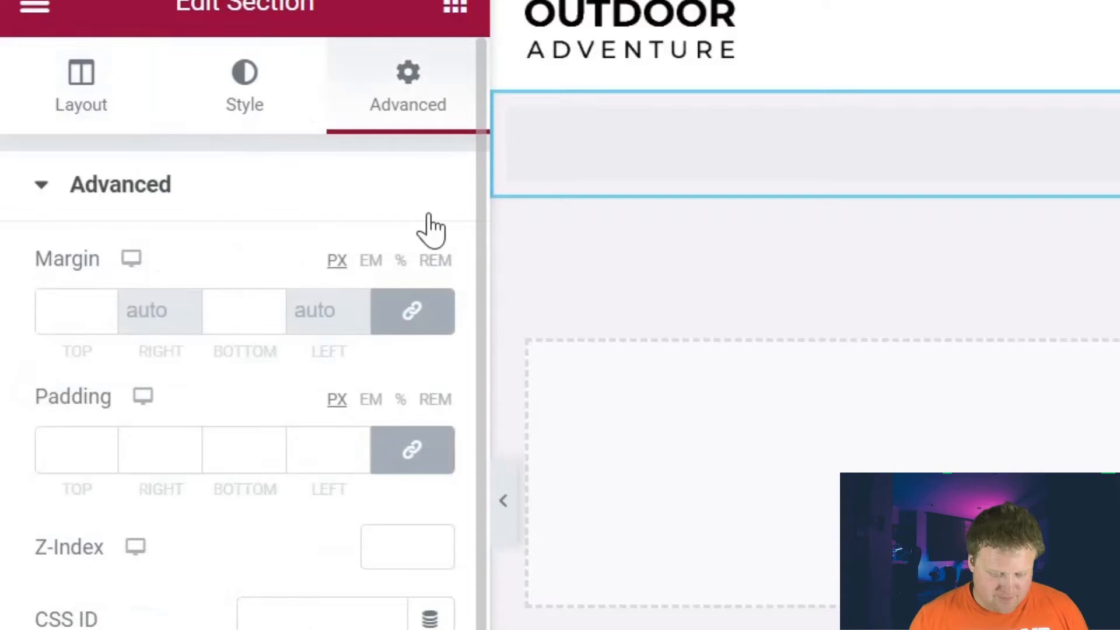
pyautogui.click(61, 312)
pyautogui.write('50')
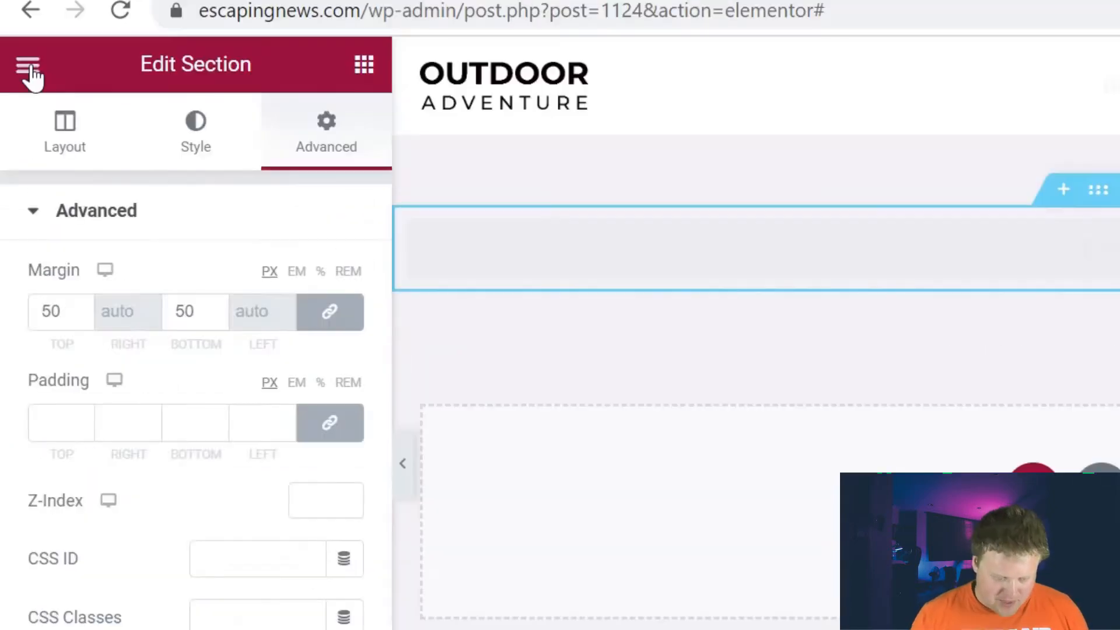
pyautogui.click(27, 70)
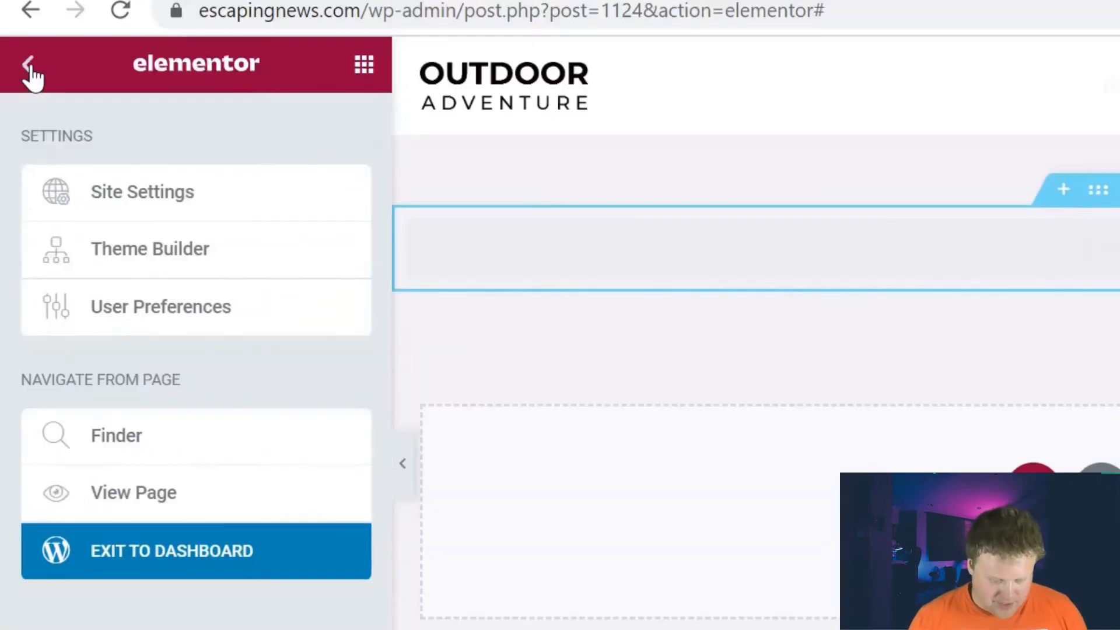
pyautogui.click(205, 558)
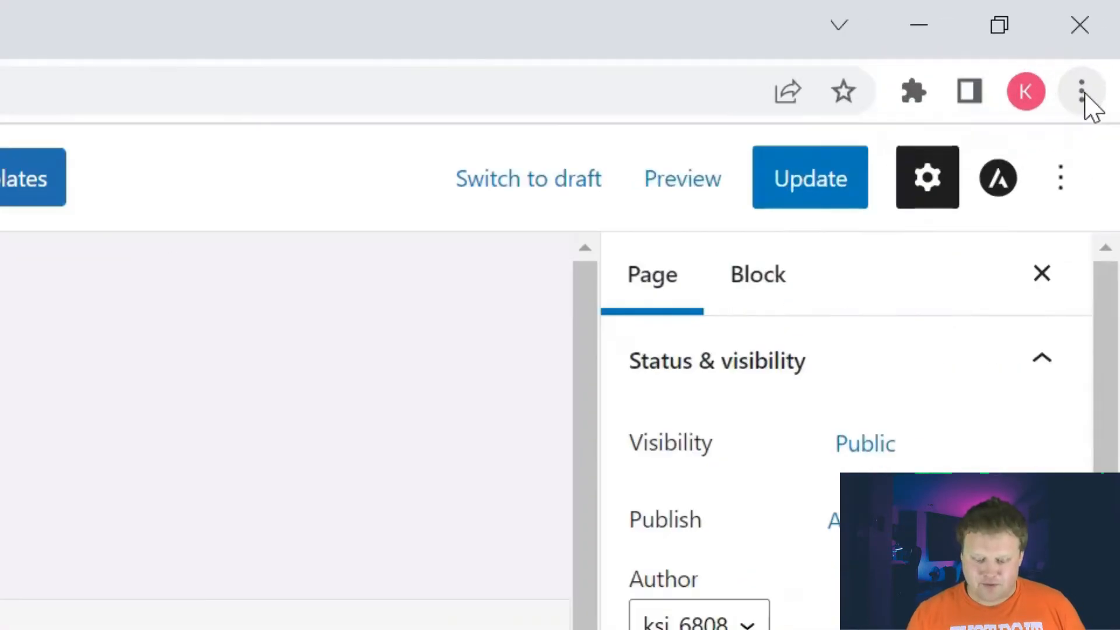
# - Open an Incognito window and load escapingnews.com/login as a logged-out visitor
pyautogui.click(1102, 49)
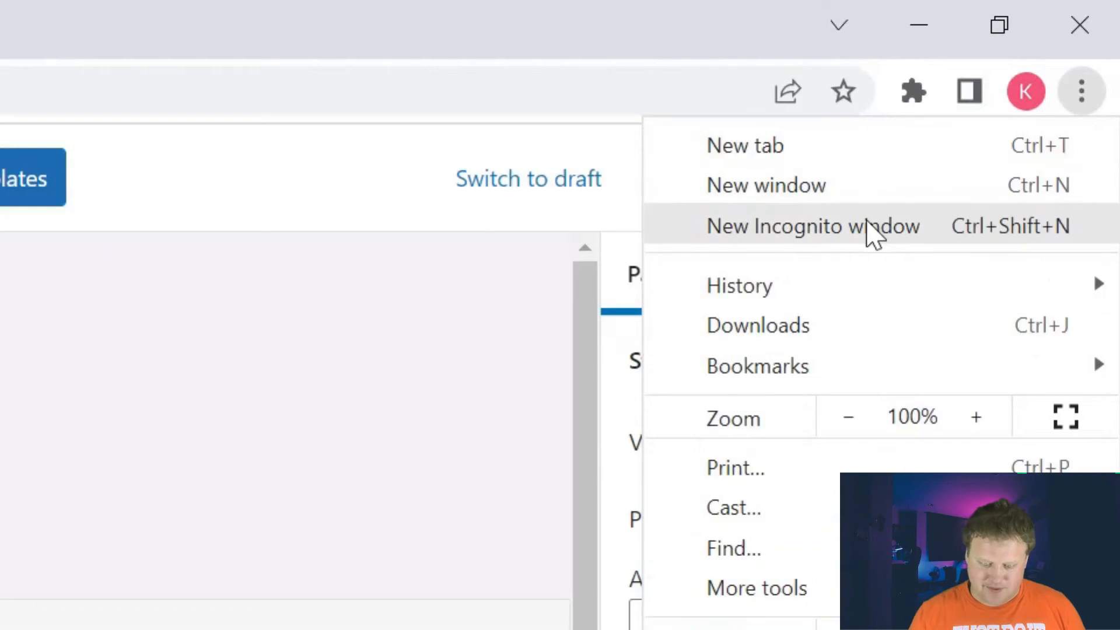
pyautogui.click(995, 116)
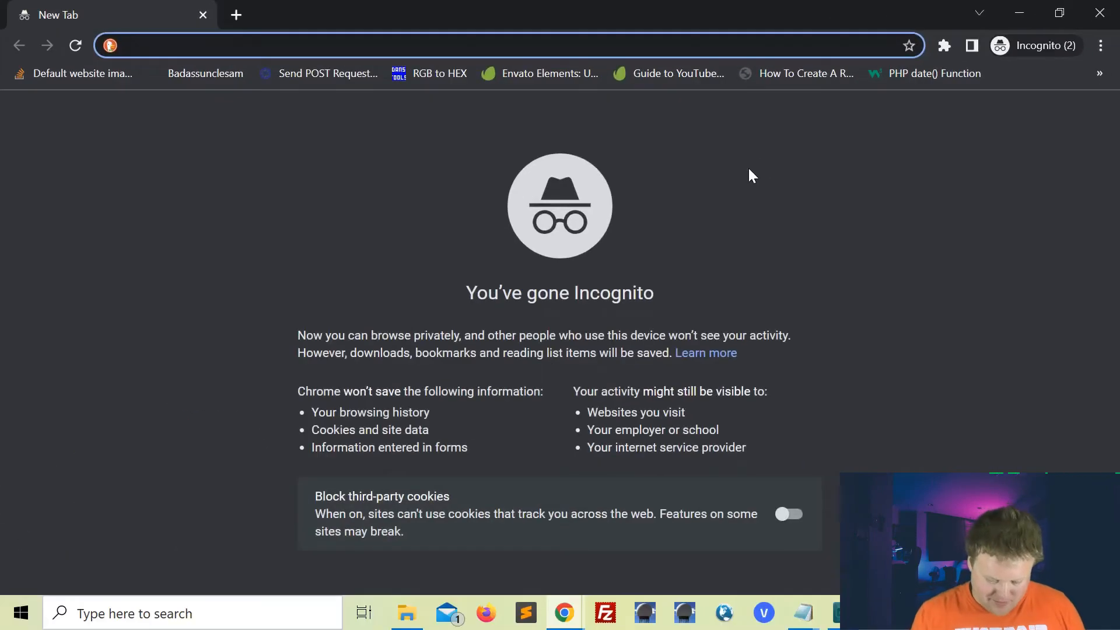
pyautogui.write('e')
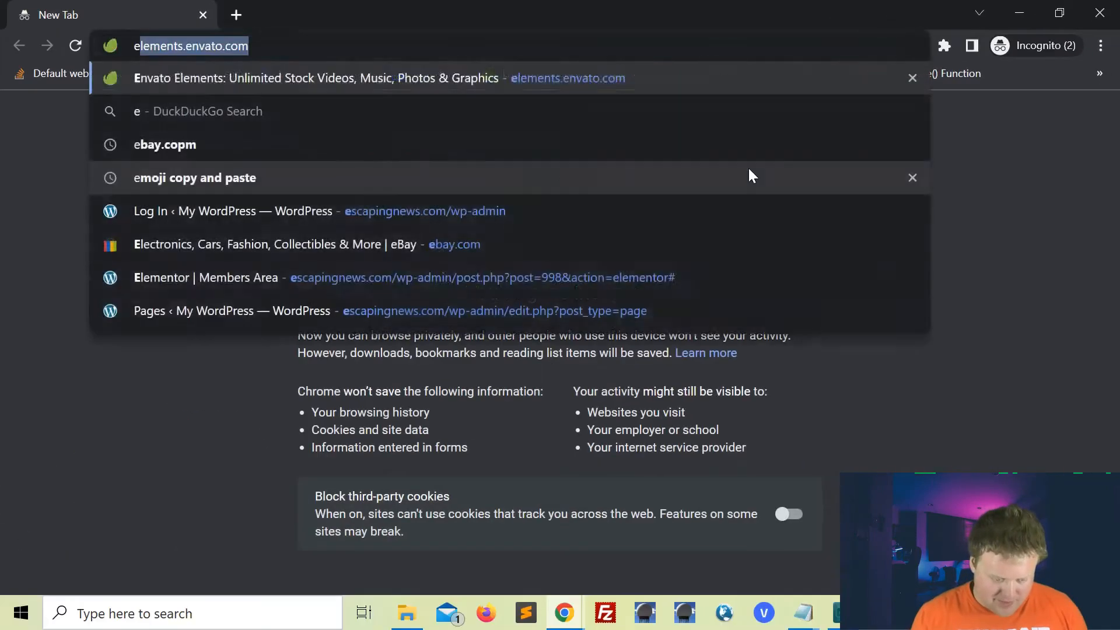
pyautogui.write('scapingnews.com/login')
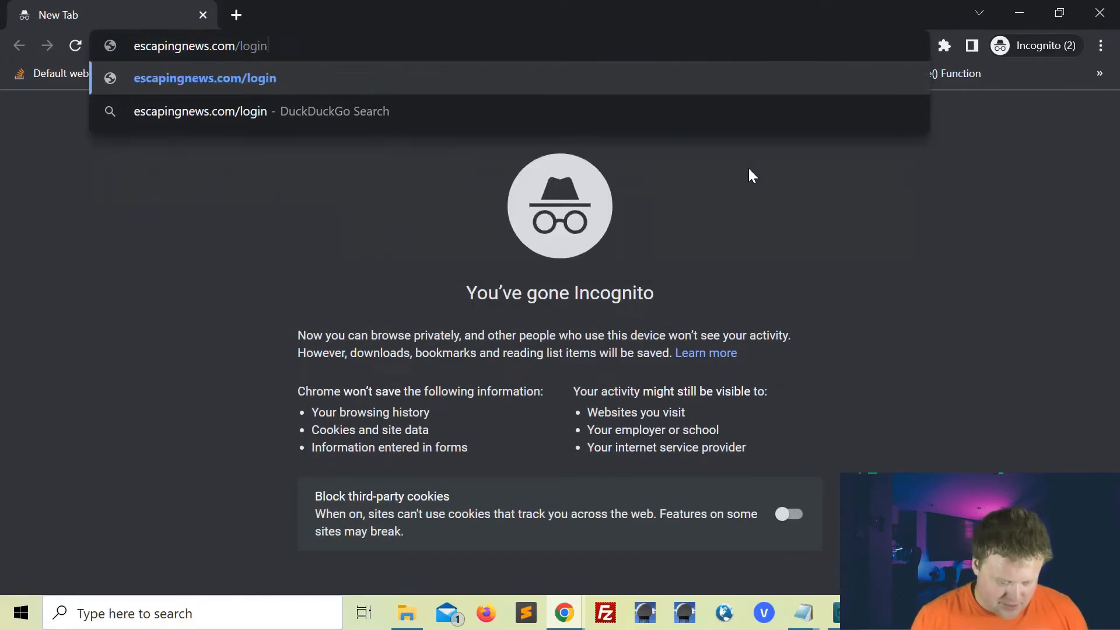
pyautogui.press('Return')
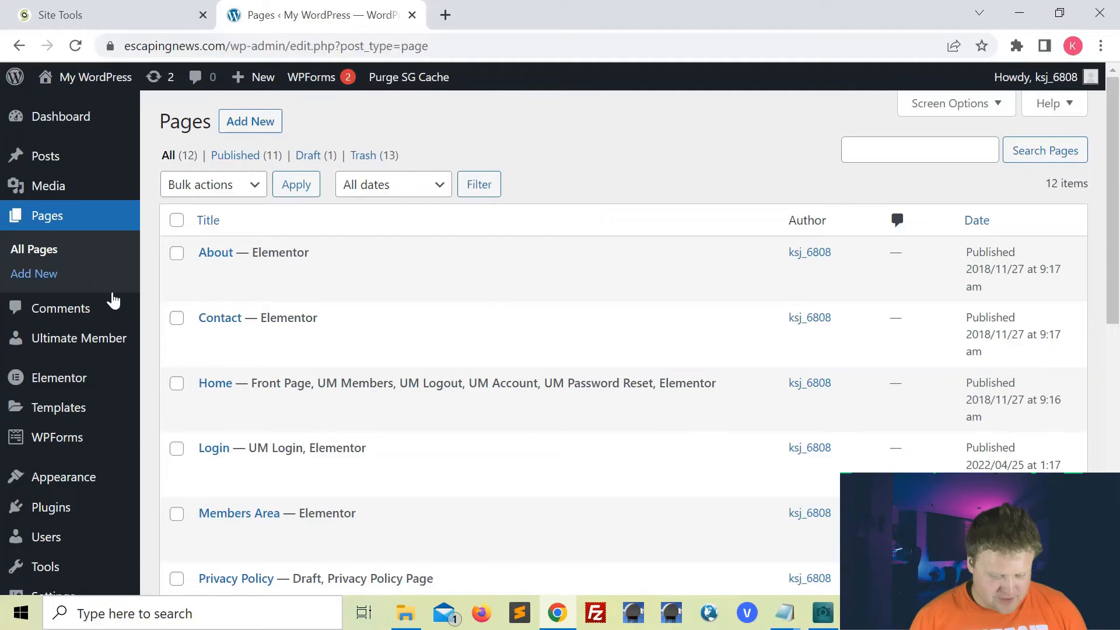
# - Open the Subscriber role for editing from Ultimate Member's user roles
pyautogui.moveTo(50, 340)
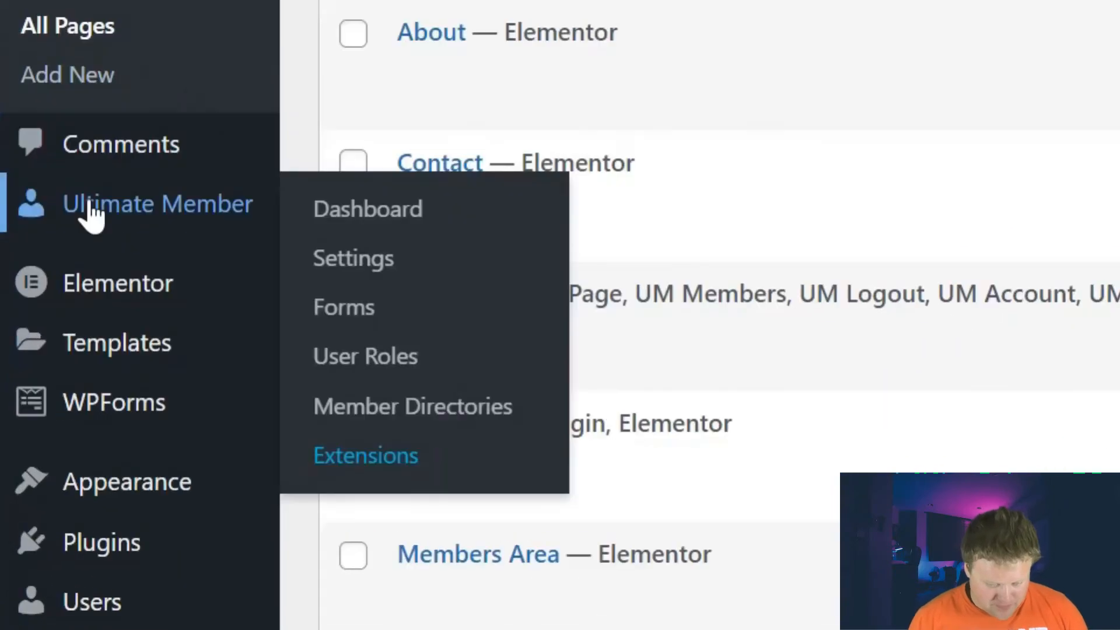
pyautogui.click(395, 368)
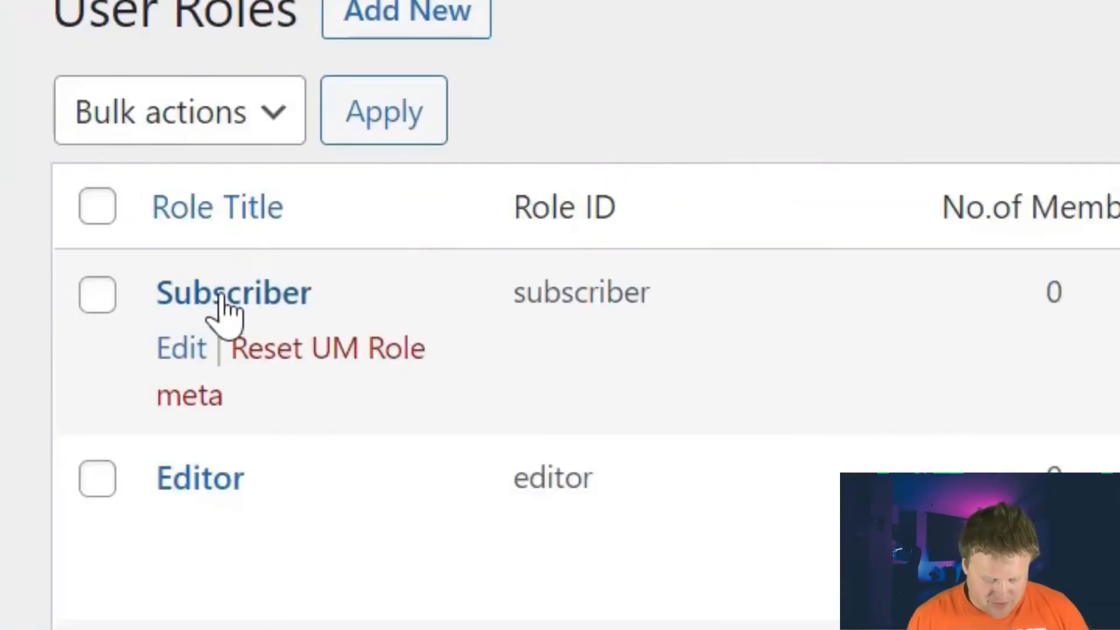
pyautogui.click(177, 351)
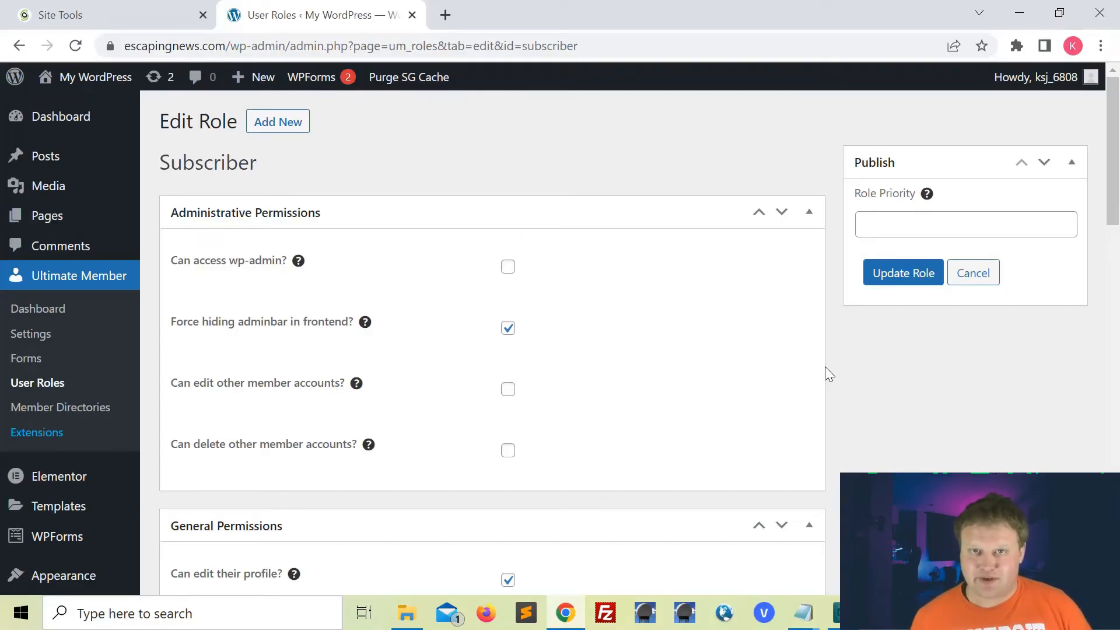
# - Review the Subscriber role's permissions and set its Registration Status to Require Email Activation
pyautogui.scroll(-2, 839, 408)
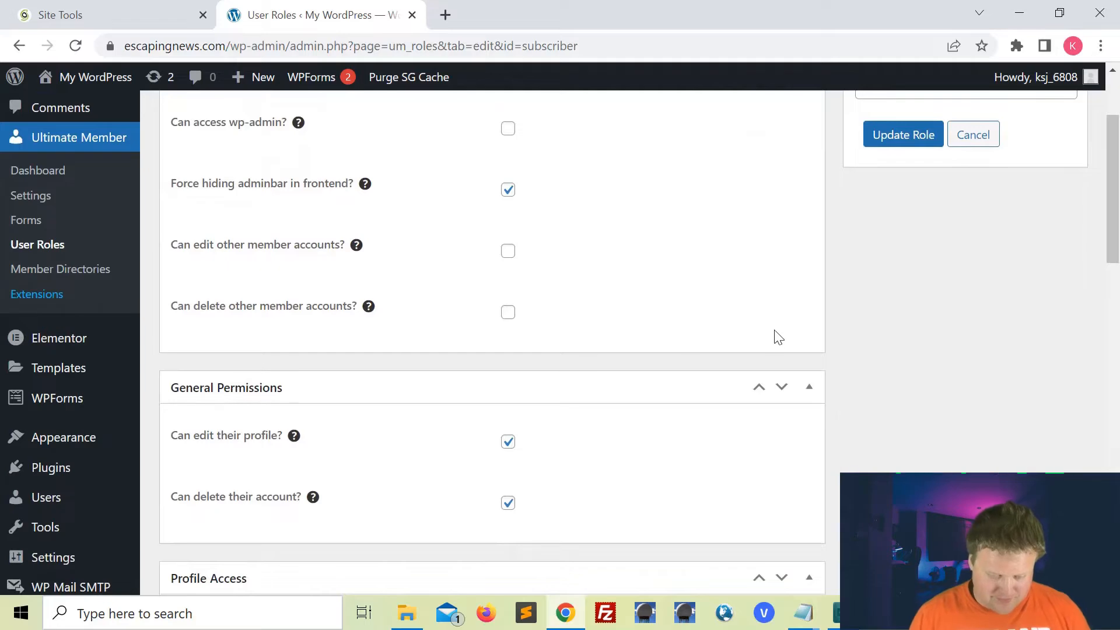
pyautogui.scroll(-4, 647, 334)
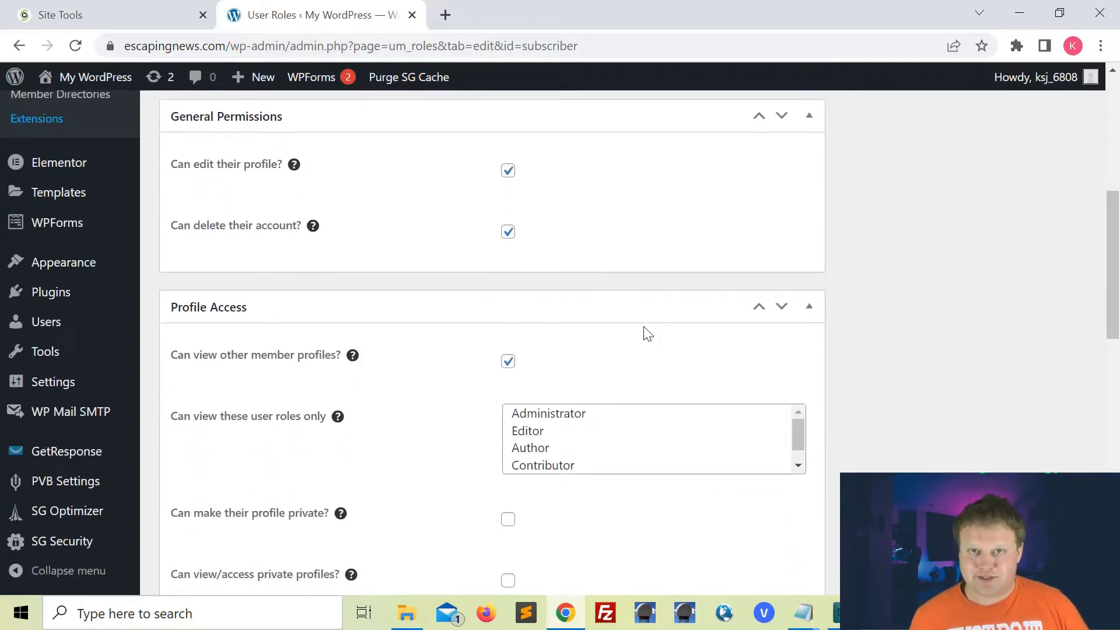
pyautogui.scroll(6, 648, 333)
pyautogui.scroll(-5, 648, 334)
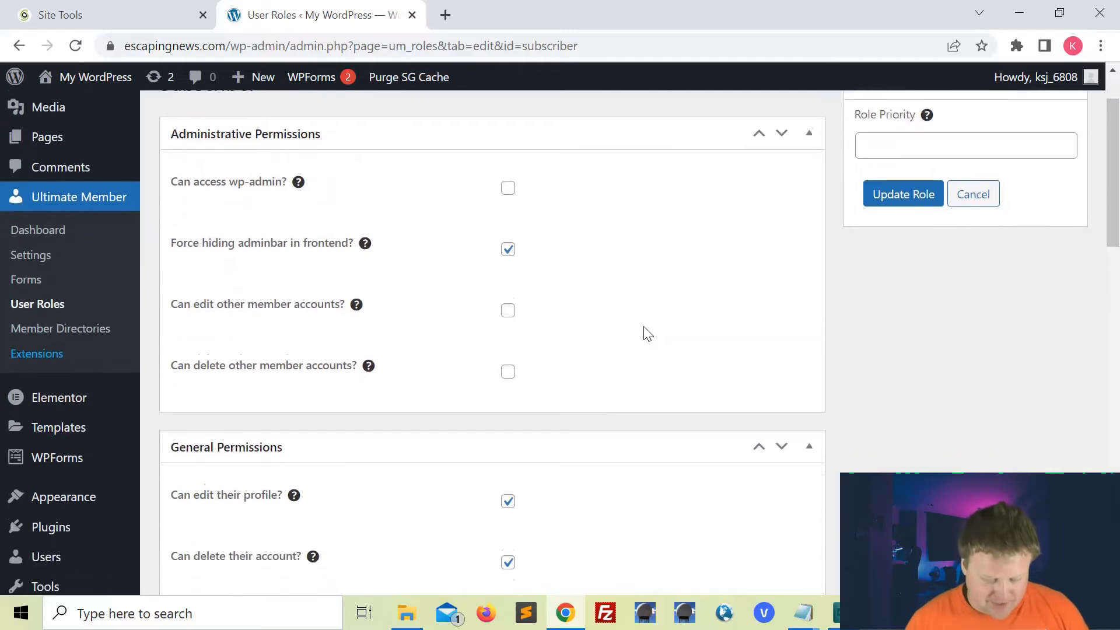
pyautogui.scroll(3, 648, 334)
pyautogui.scroll(-10, 648, 333)
pyautogui.scroll(-5, 646, 334)
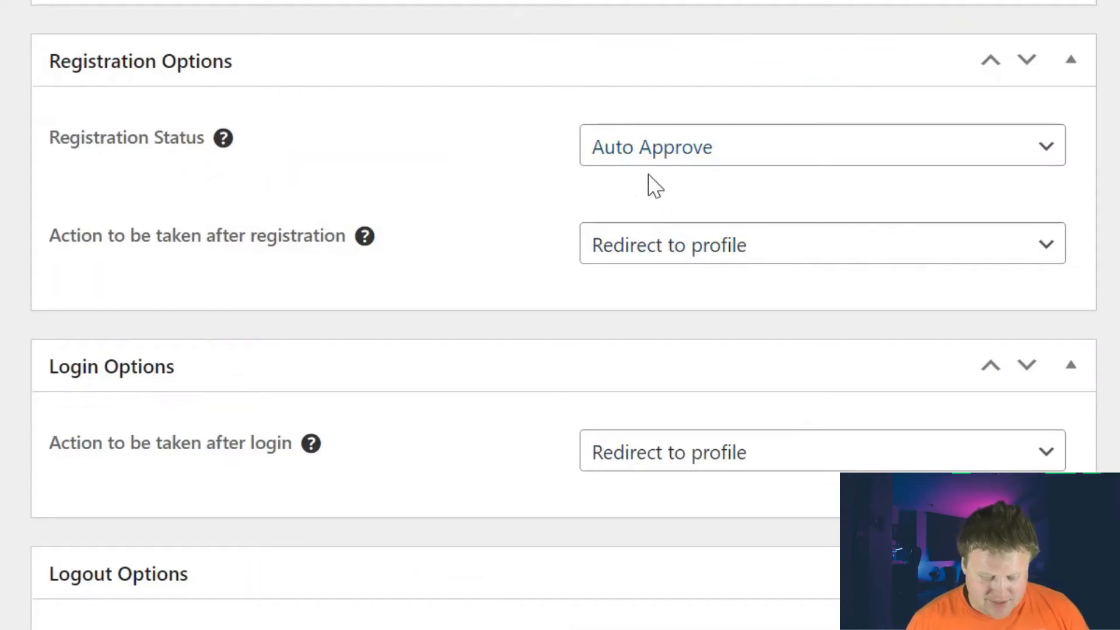
pyautogui.click(707, 150)
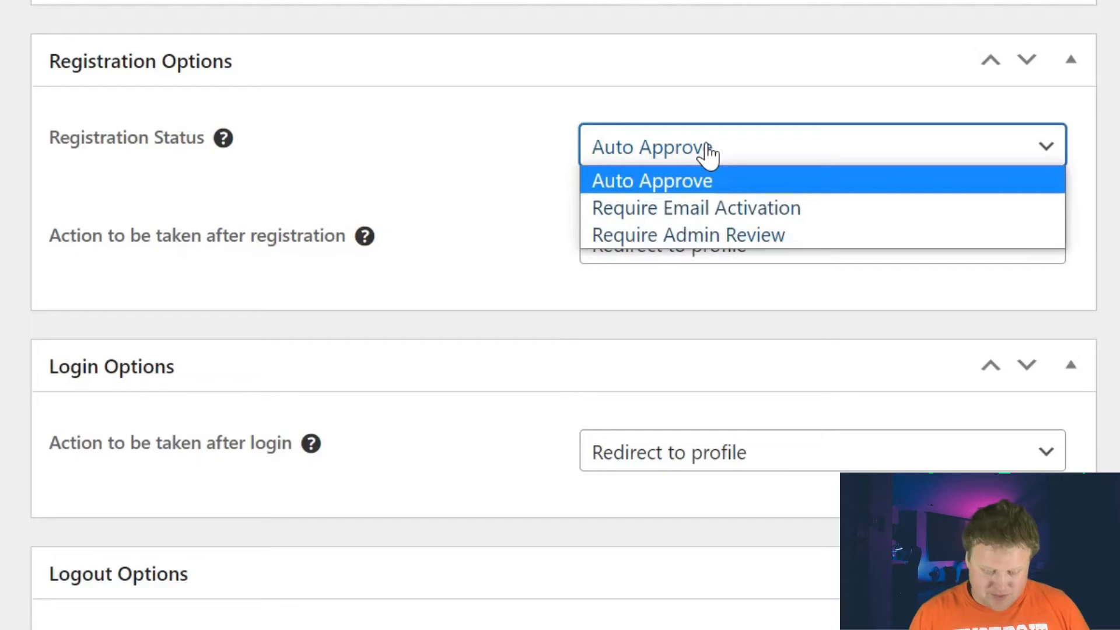
pyautogui.click(681, 206)
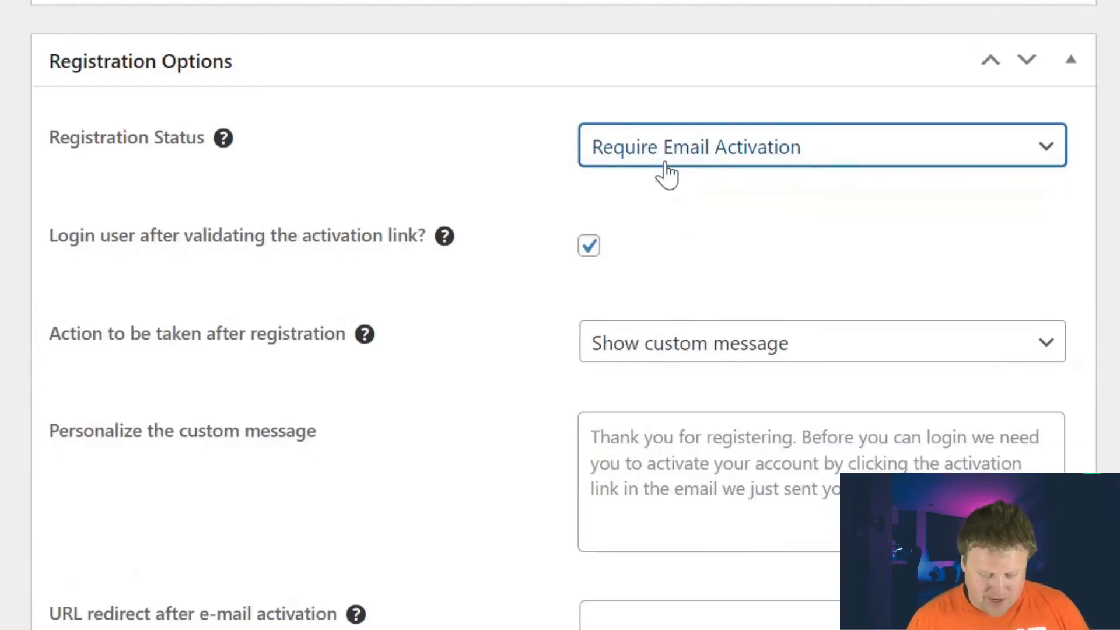
# - Examine the Subscriber role's activation-link login setting and the choices for the action to be taken after registration
pyautogui.scroll(-2, 79, 149)
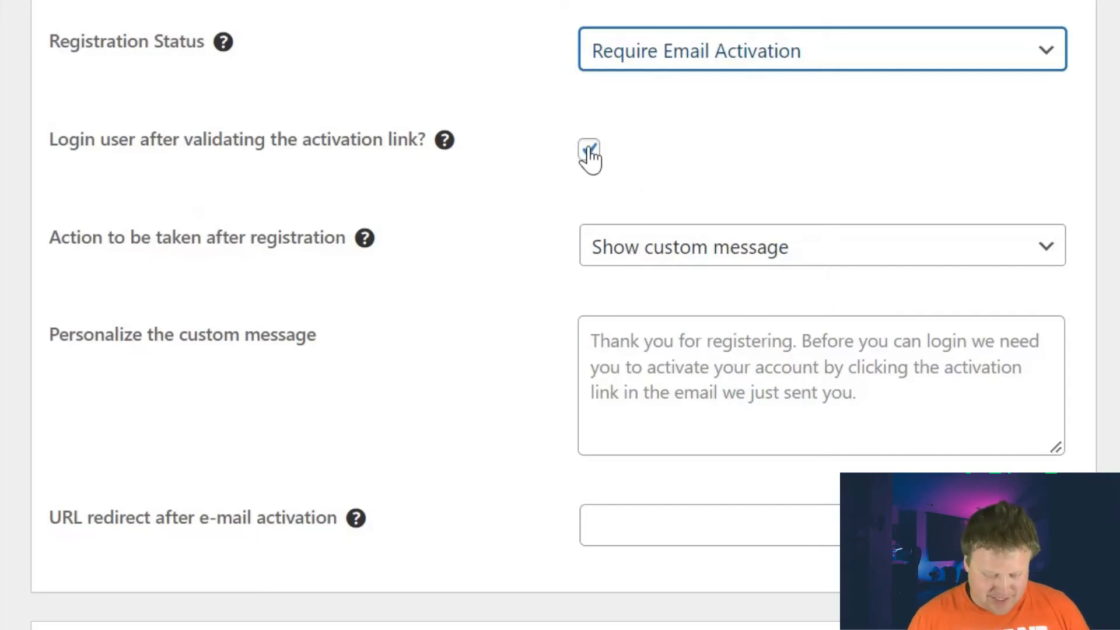
pyautogui.moveTo(367, 244)
pyautogui.scroll(-2, 368, 256)
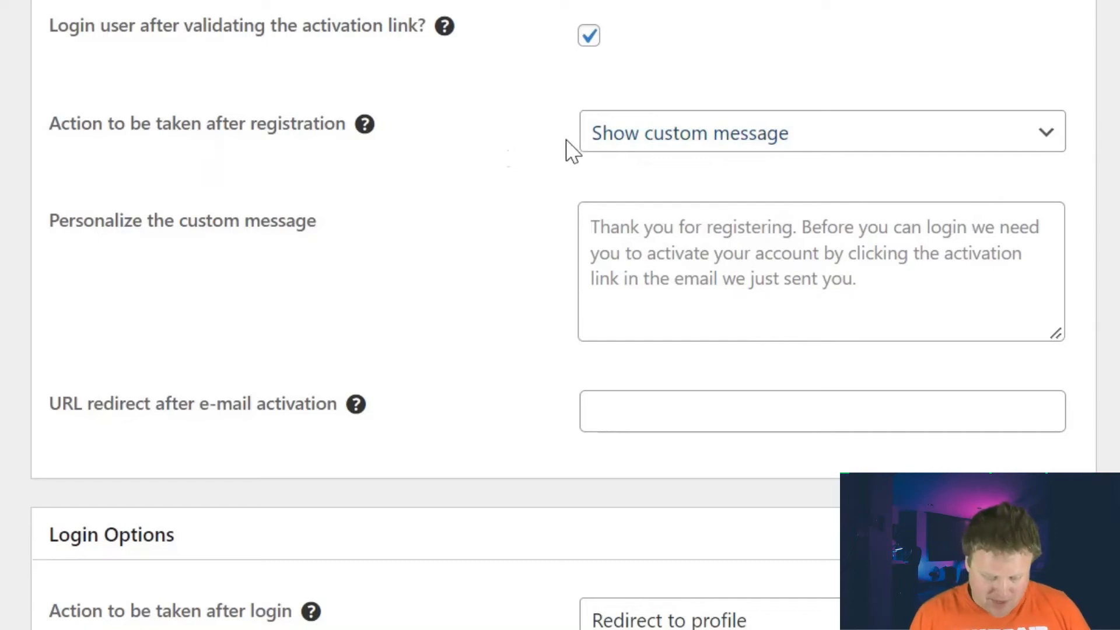
pyautogui.click(779, 139)
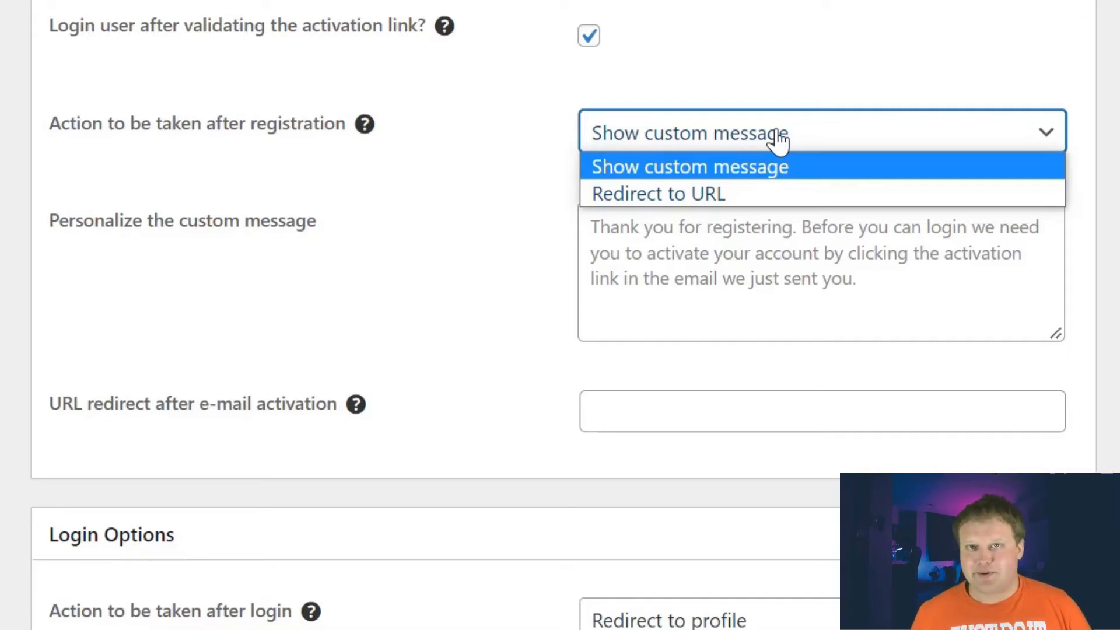
pyautogui.click(434, 137)
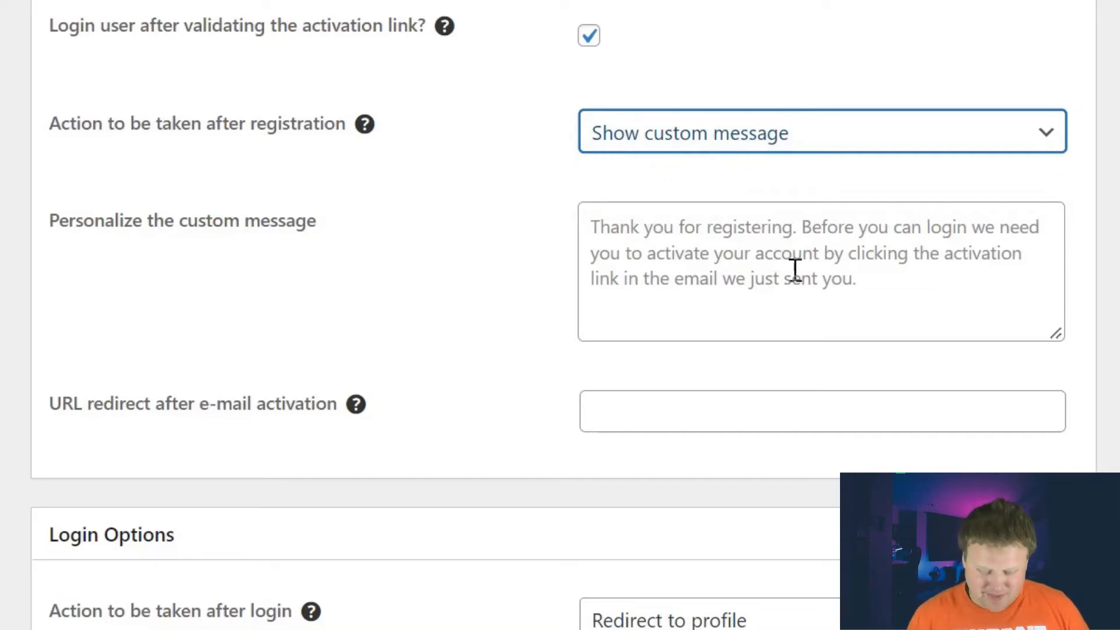
pyautogui.click(790, 139)
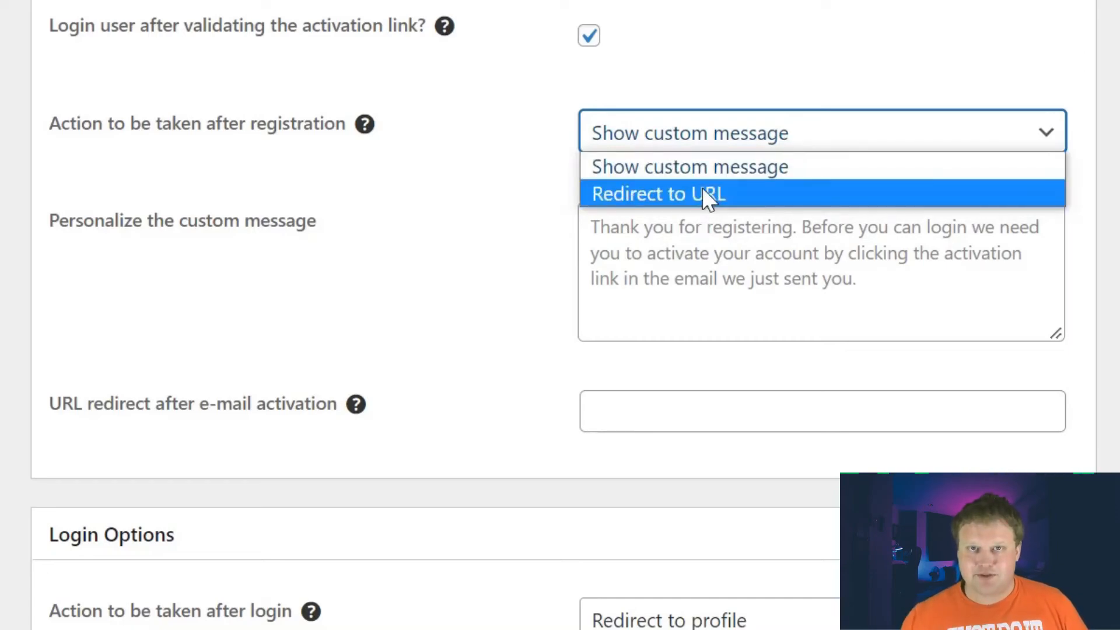
pyautogui.scroll(-1, 481, 251)
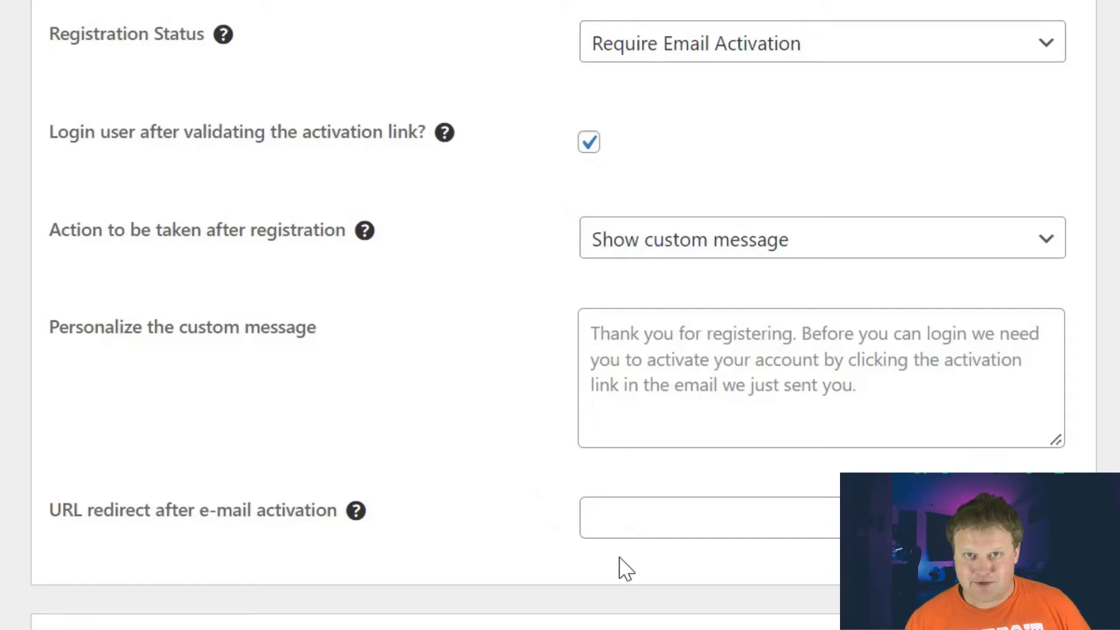
pyautogui.click(726, 516)
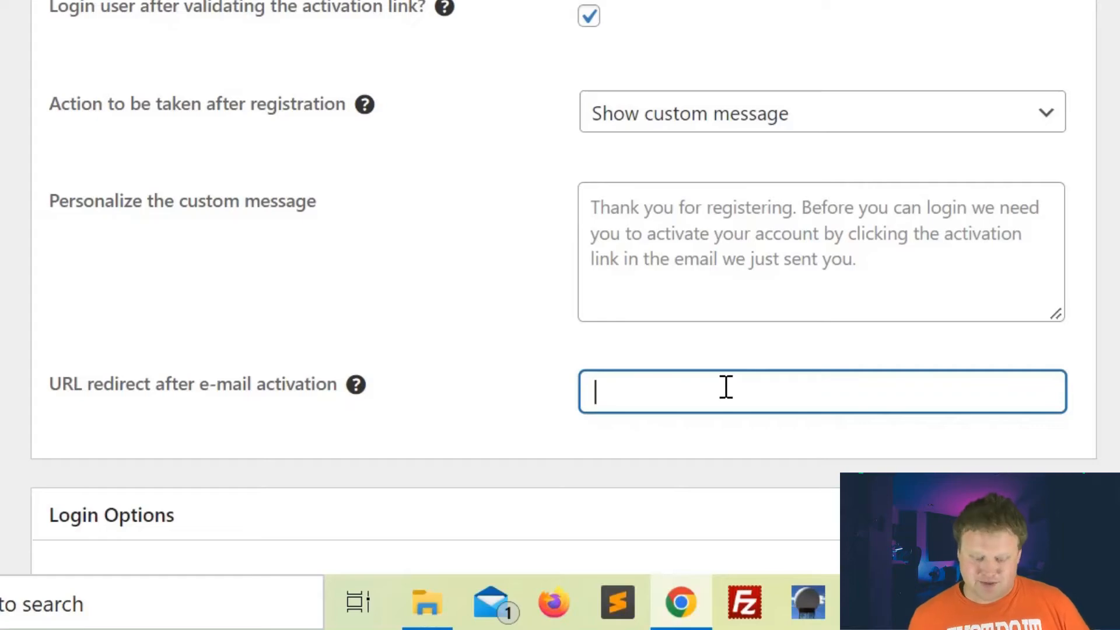
pyautogui.write('https://escapingnews.com/members-area')
pyautogui.scroll(-5, 560, 292)
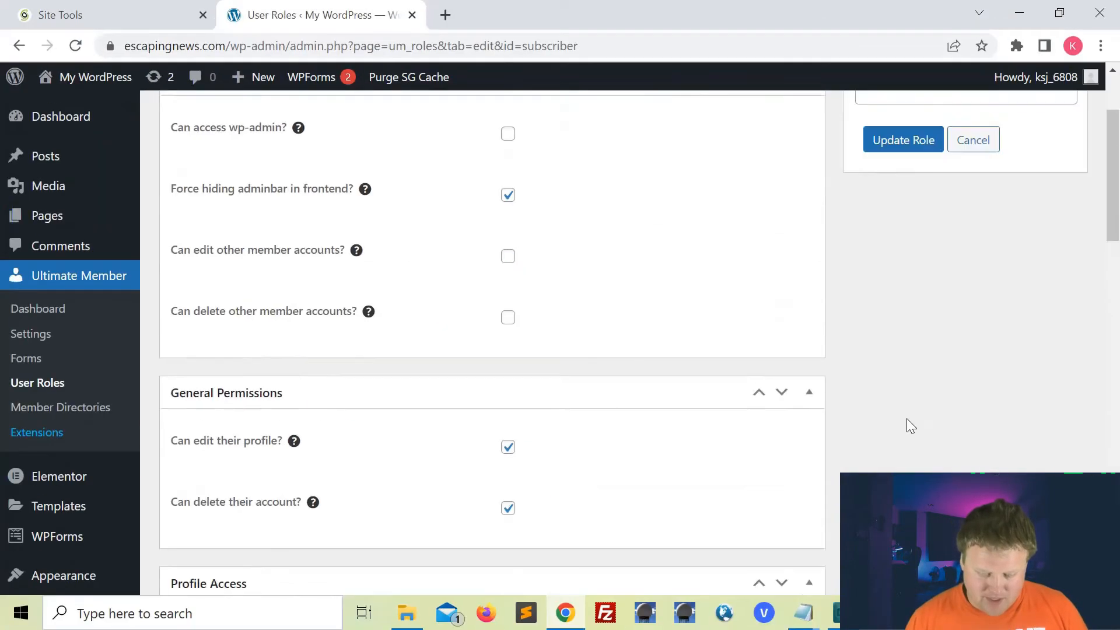
pyautogui.scroll(3, 934, 414)
pyautogui.click(922, 277)
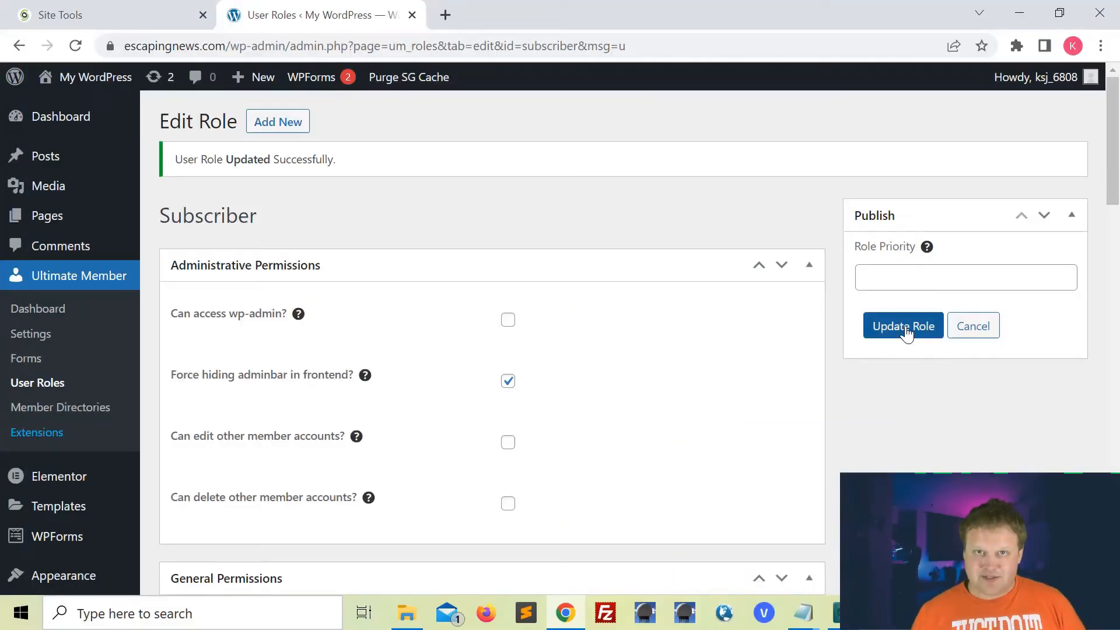
pyautogui.click(906, 333)
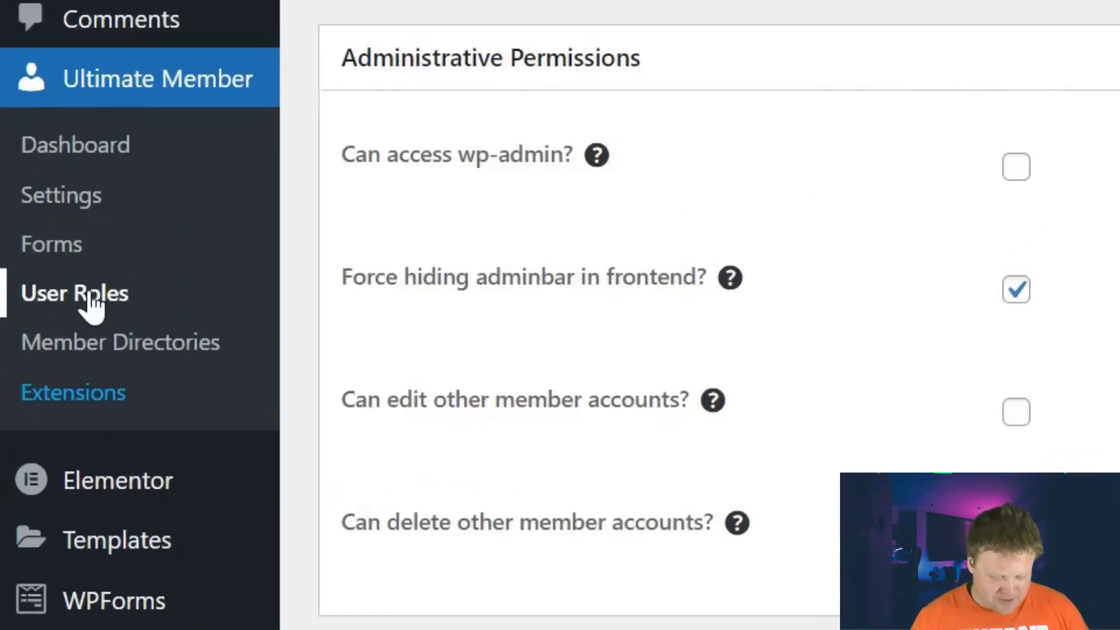
# - Start a new Ultimate Member user role and title it Paid Member
pyautogui.click(90, 298)
pyautogui.scroll(-3, 654, 339)
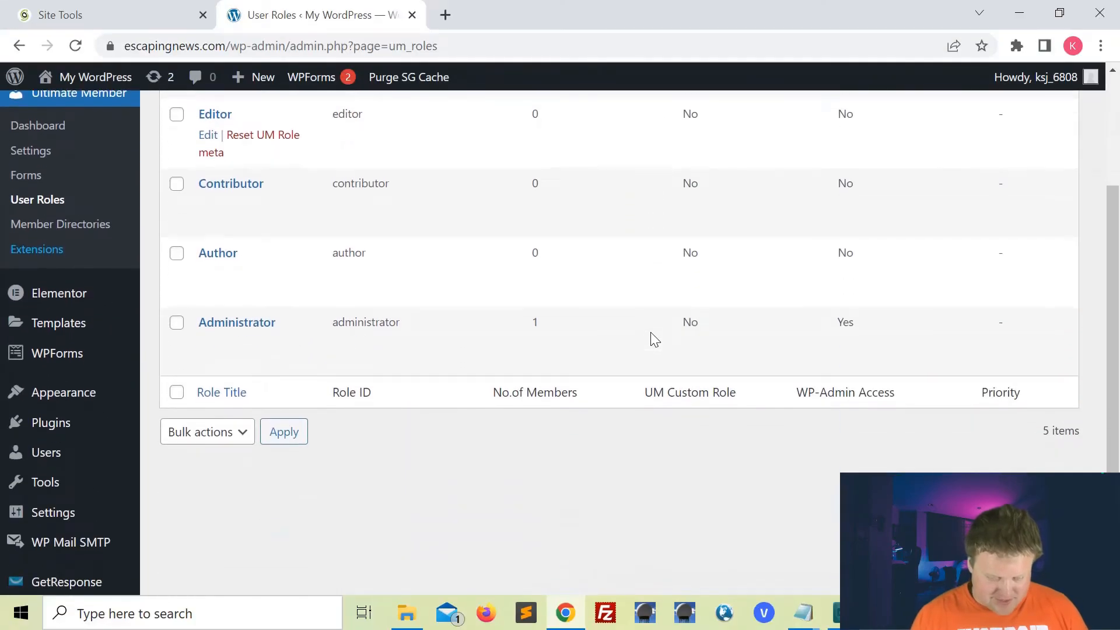
pyautogui.scroll(3, 655, 339)
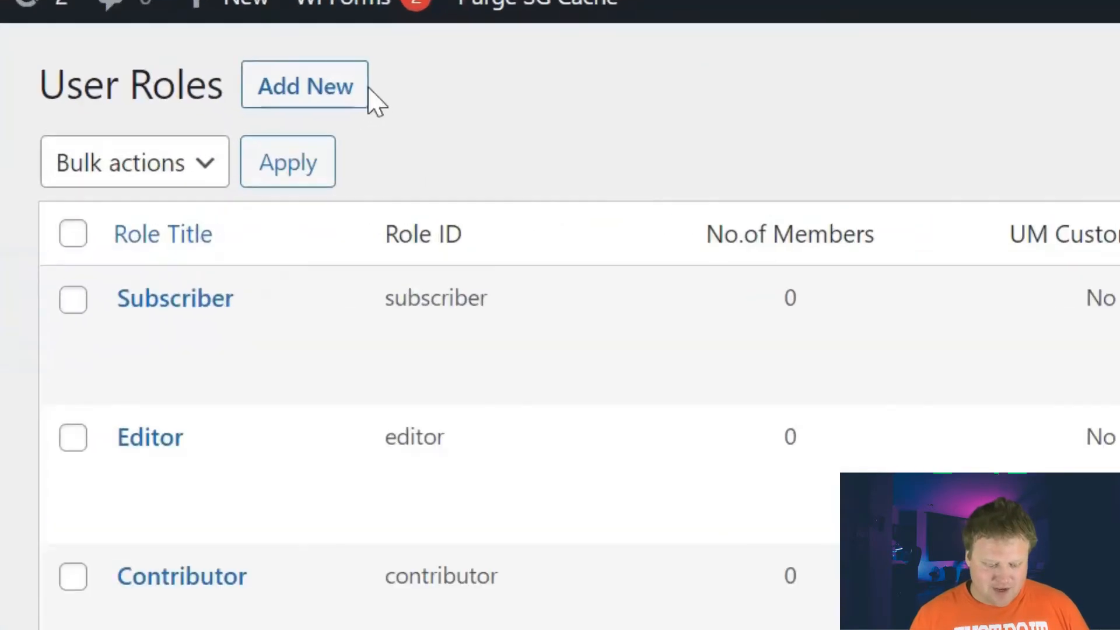
pyautogui.click(298, 123)
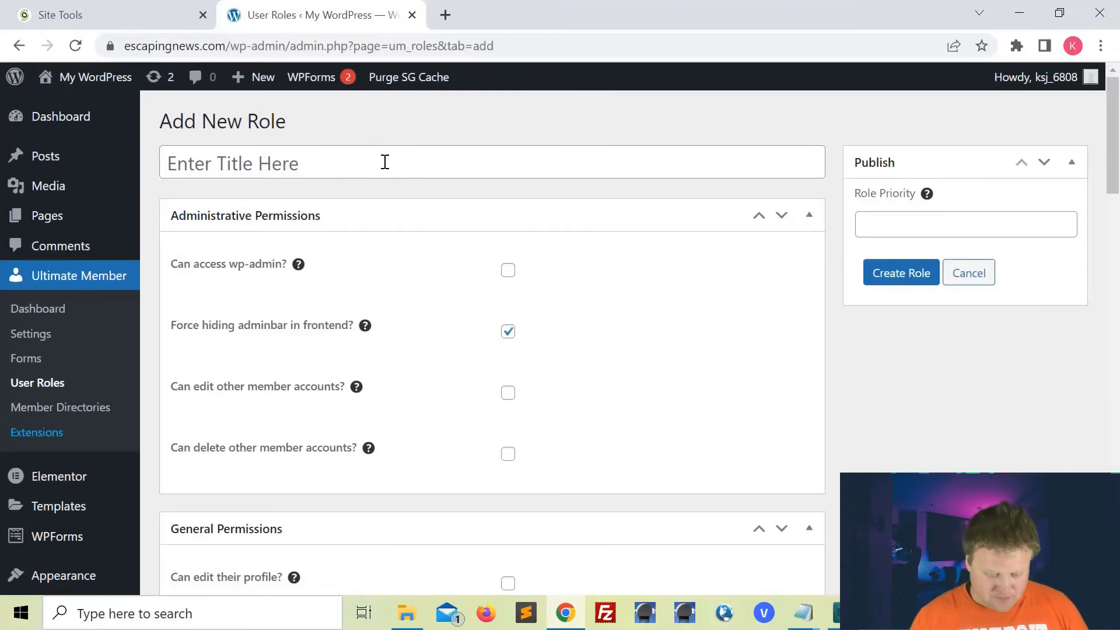
pyautogui.click(383, 160)
pyautogui.write('Paid Mem')
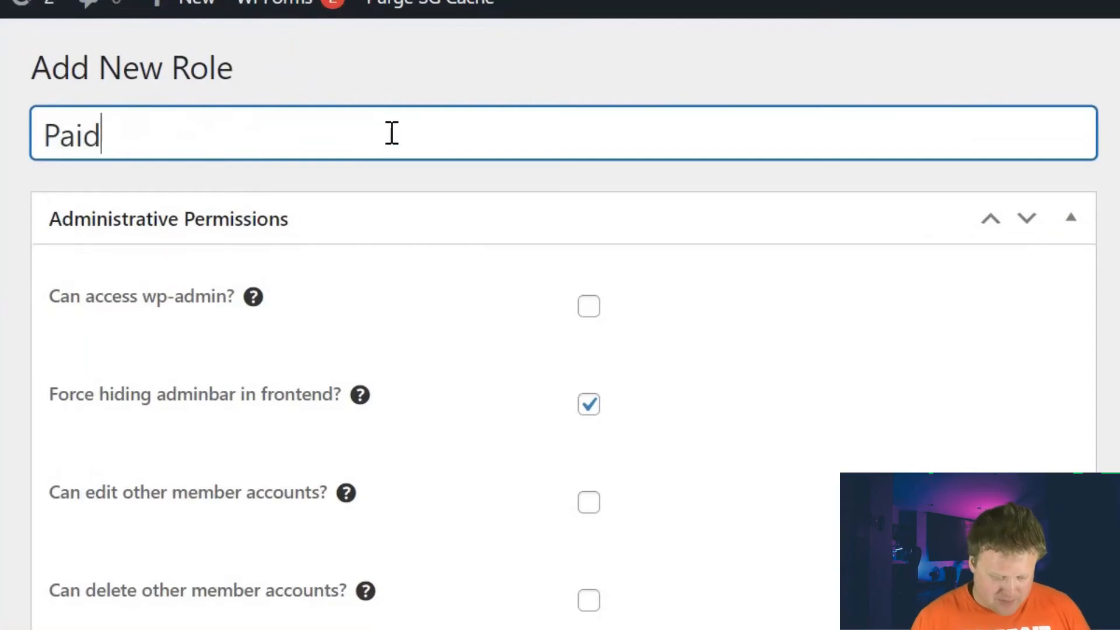
pyautogui.write('ber')
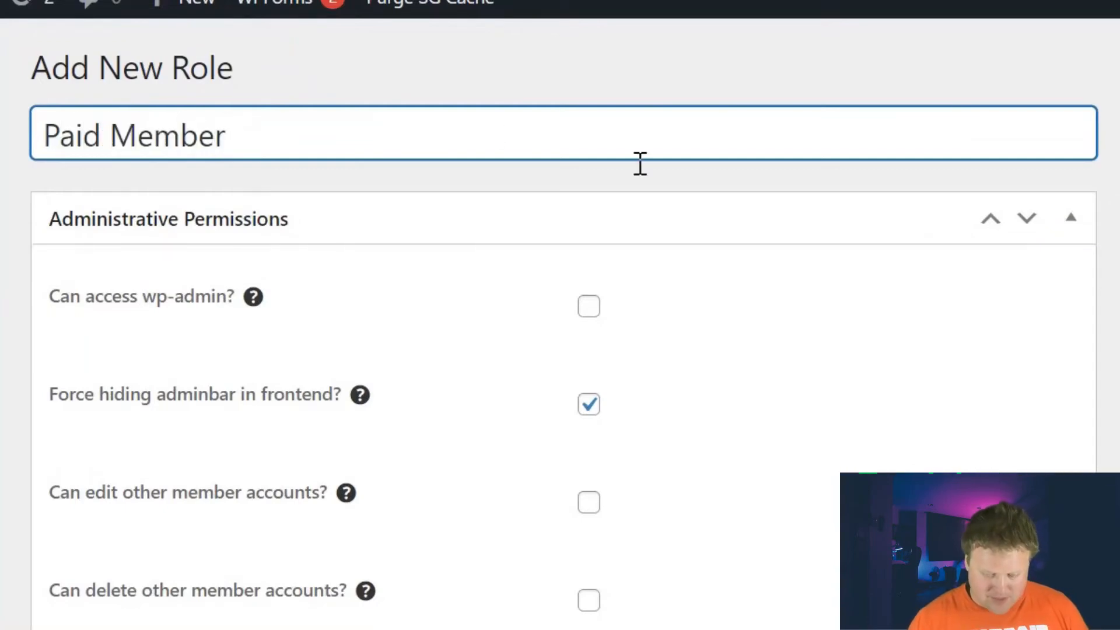
pyautogui.click(874, 224)
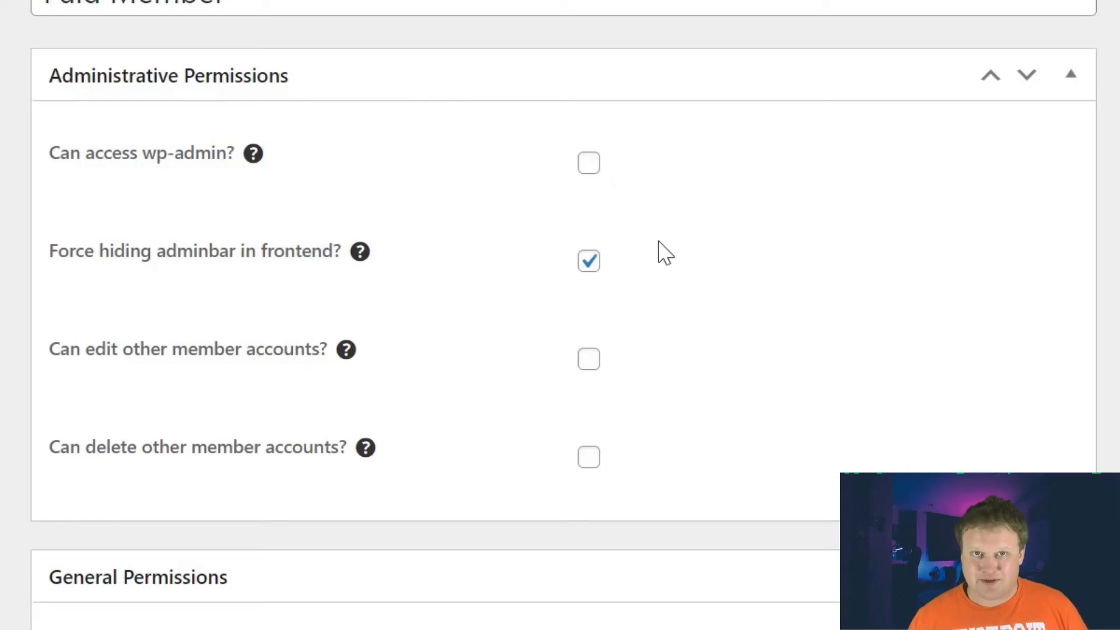
# - Review the new role's administrative permissions, general permissions, profile access and homepage options
pyautogui.scroll(-1, 663, 251)
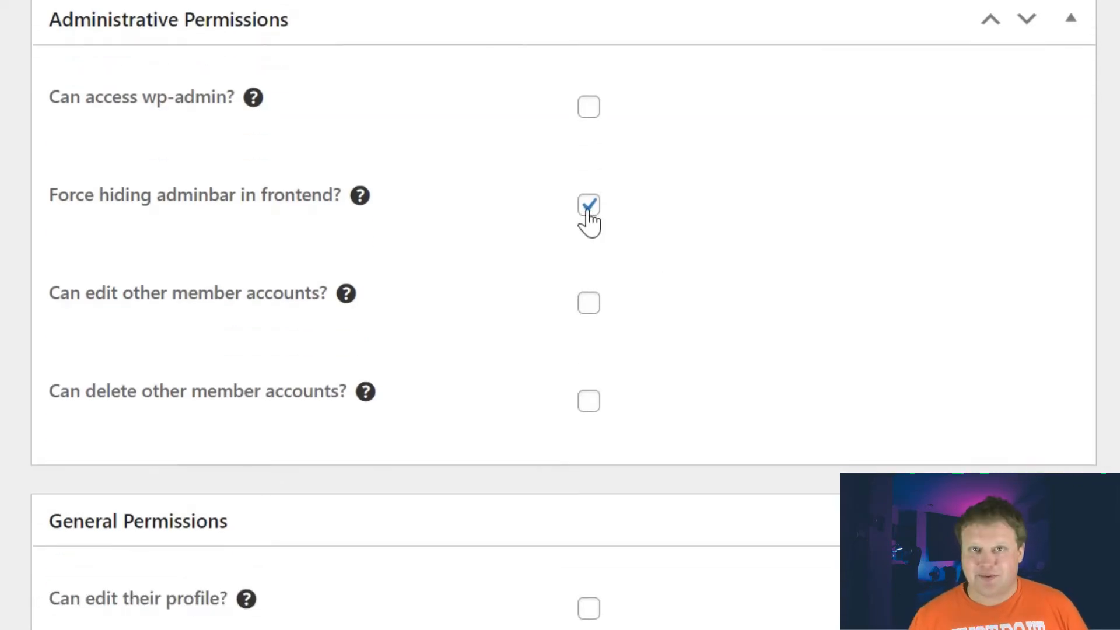
pyautogui.scroll(-6, 115, 180)
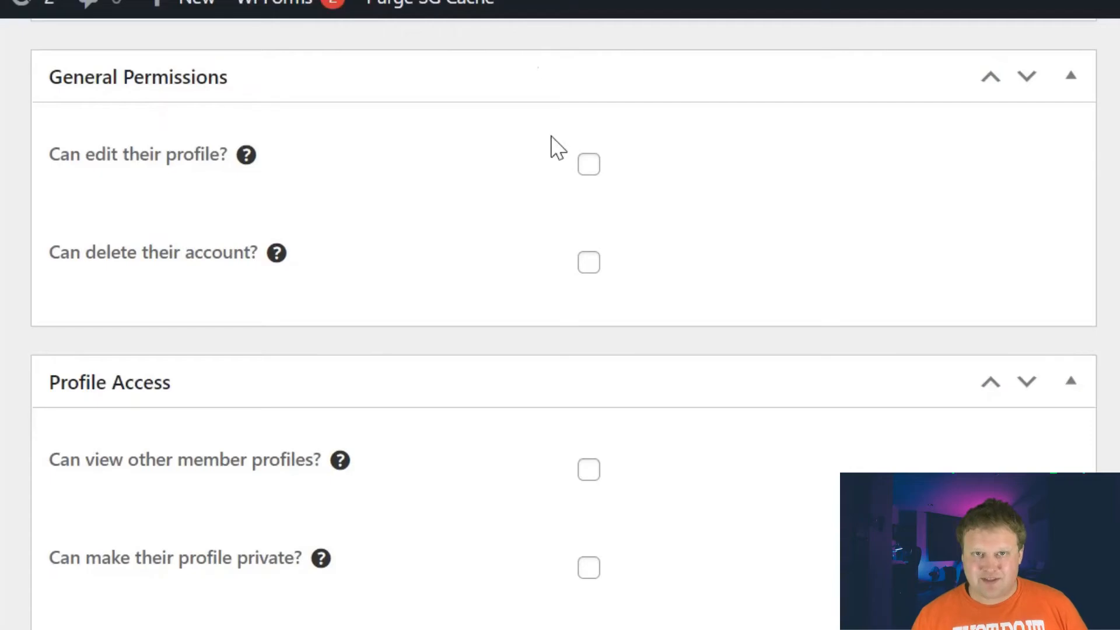
pyautogui.moveTo(246, 156)
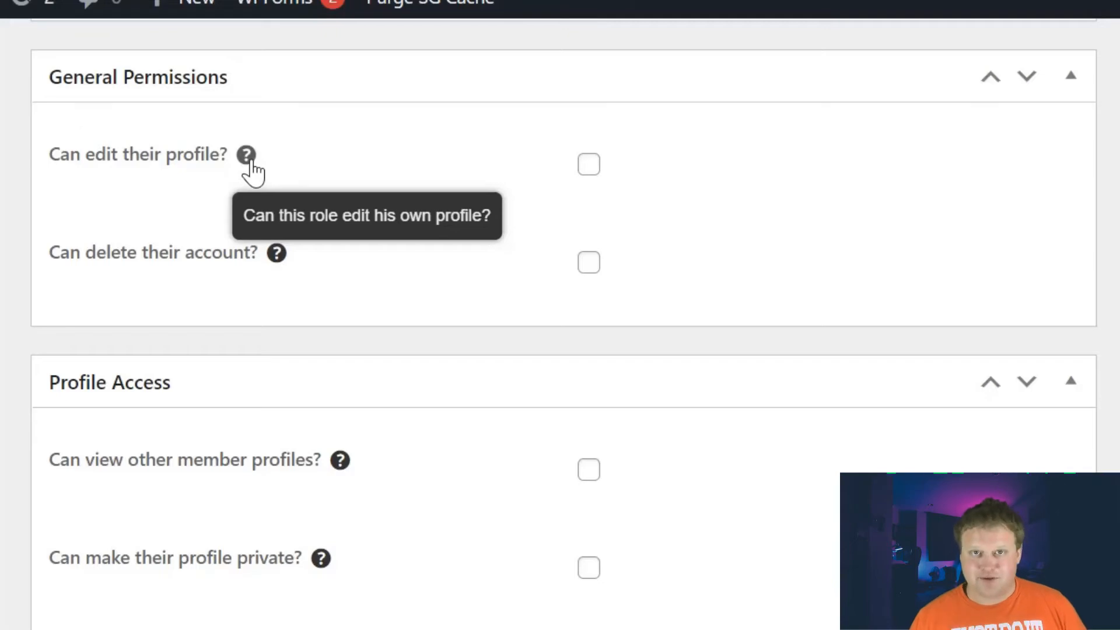
pyautogui.scroll(-3, 600, 220)
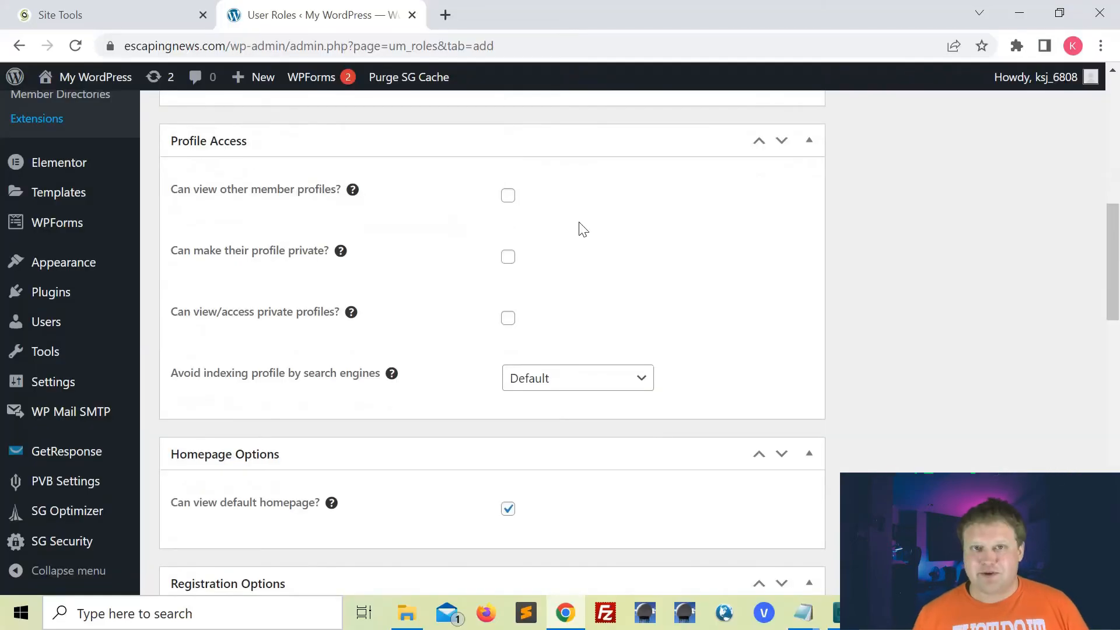
pyautogui.scroll(-1, 581, 228)
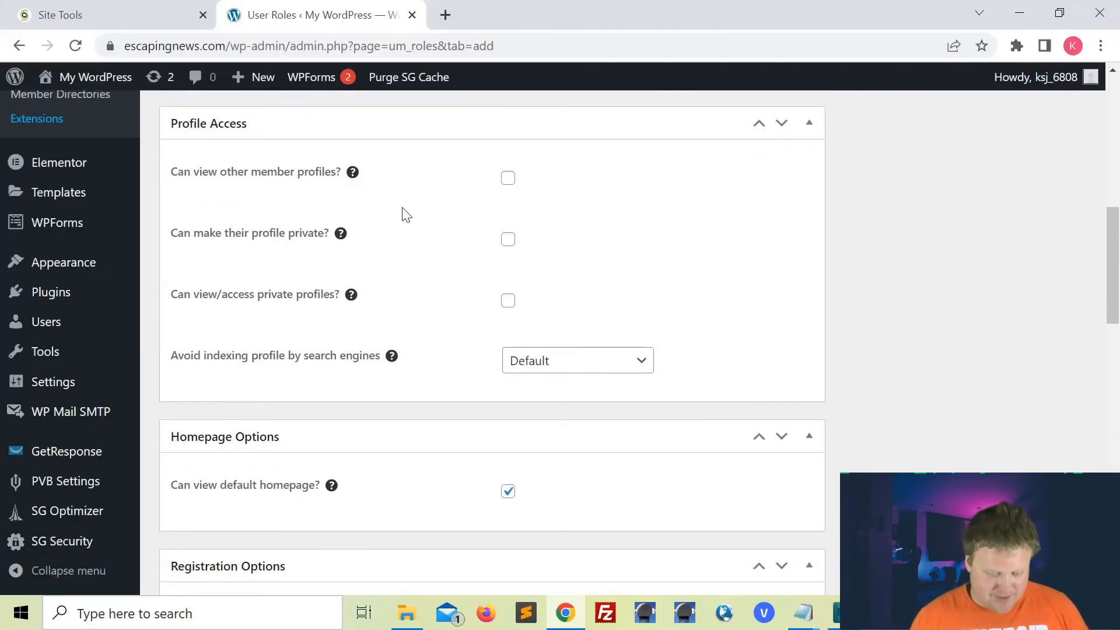
pyautogui.scroll(-5, 443, 246)
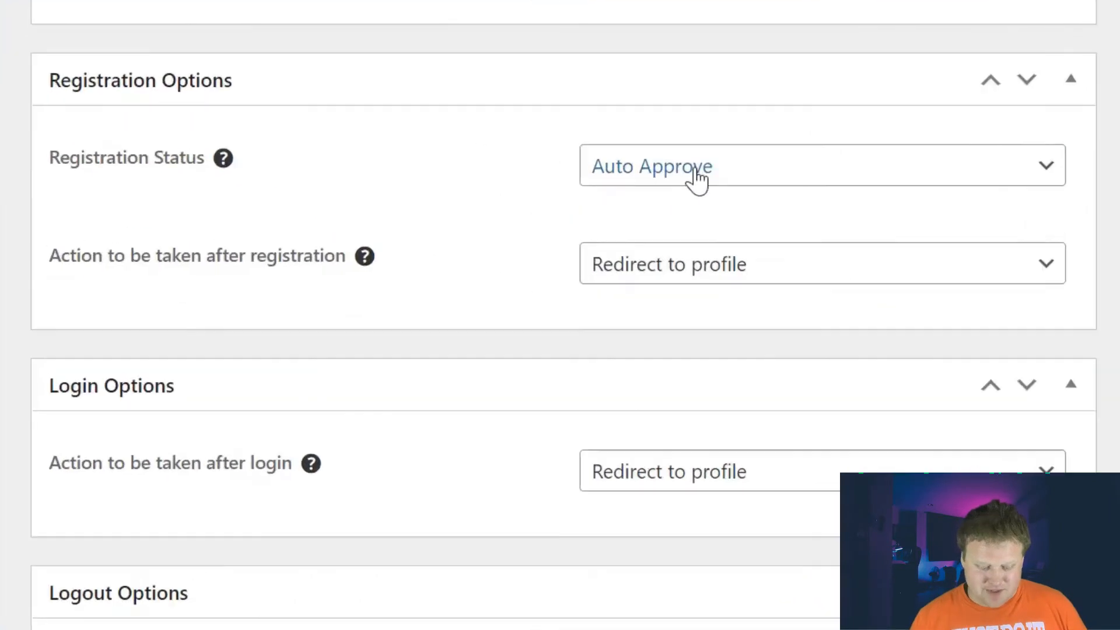
# - Examine the Paid Member role's registration status choices and its available actions after registration and after login
pyautogui.click(578, 224)
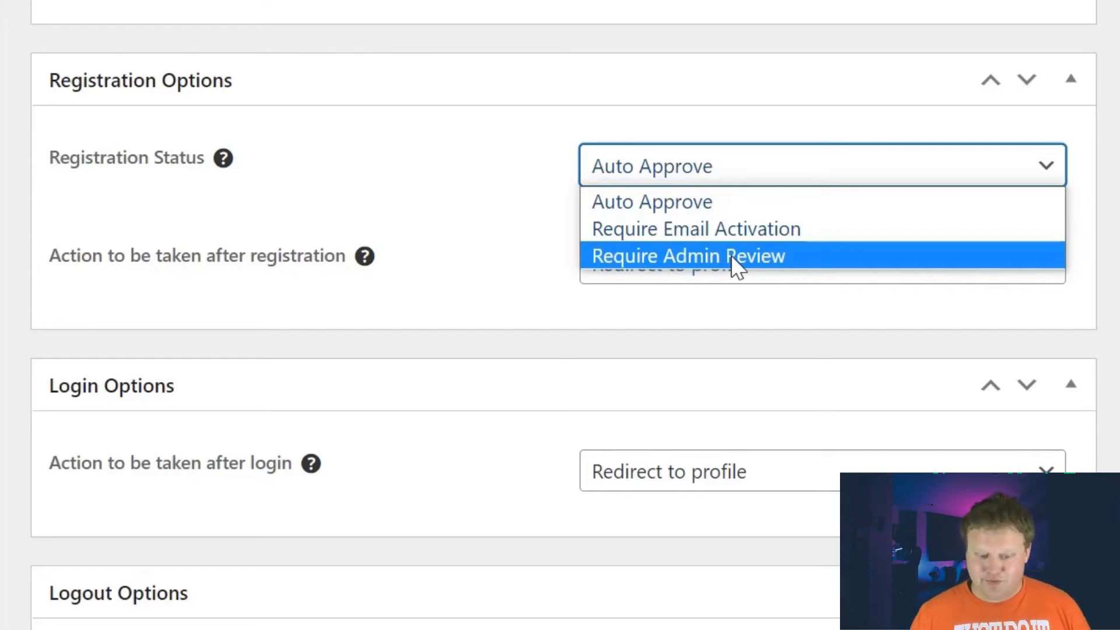
pyautogui.scroll(-1, 657, 242)
pyautogui.click(658, 242)
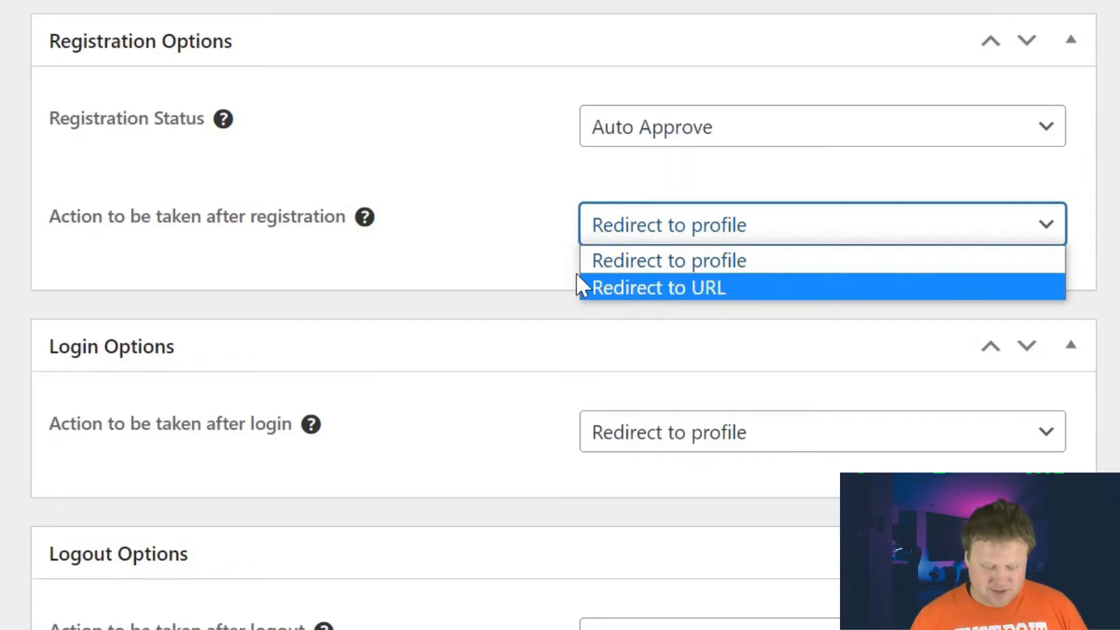
pyautogui.scroll(-5, 385, 235)
pyautogui.click(705, 217)
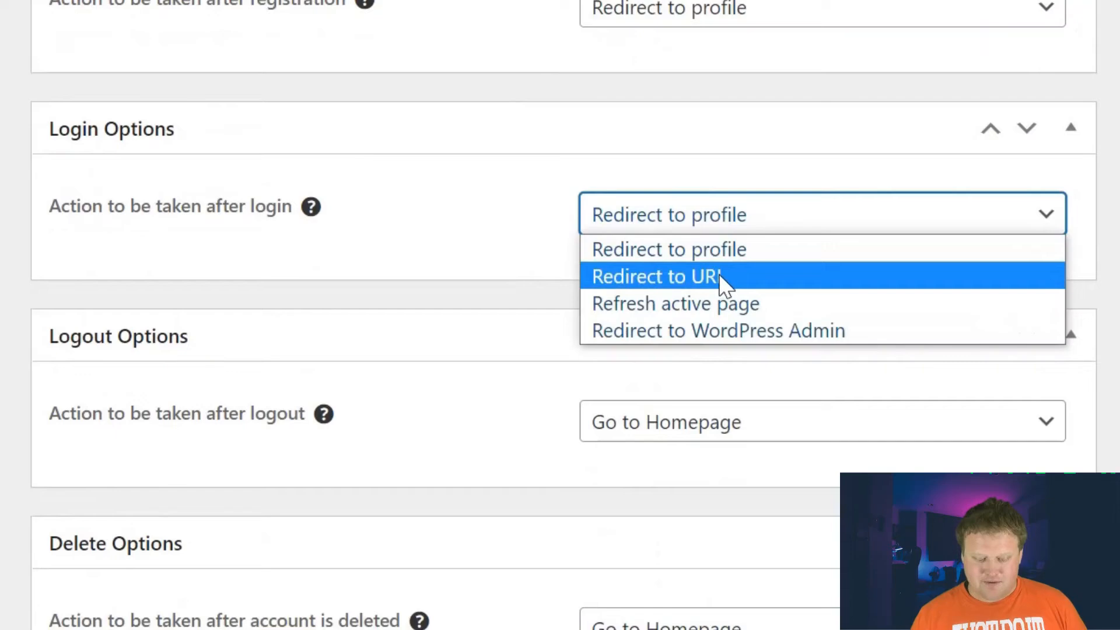
pyautogui.click(485, 239)
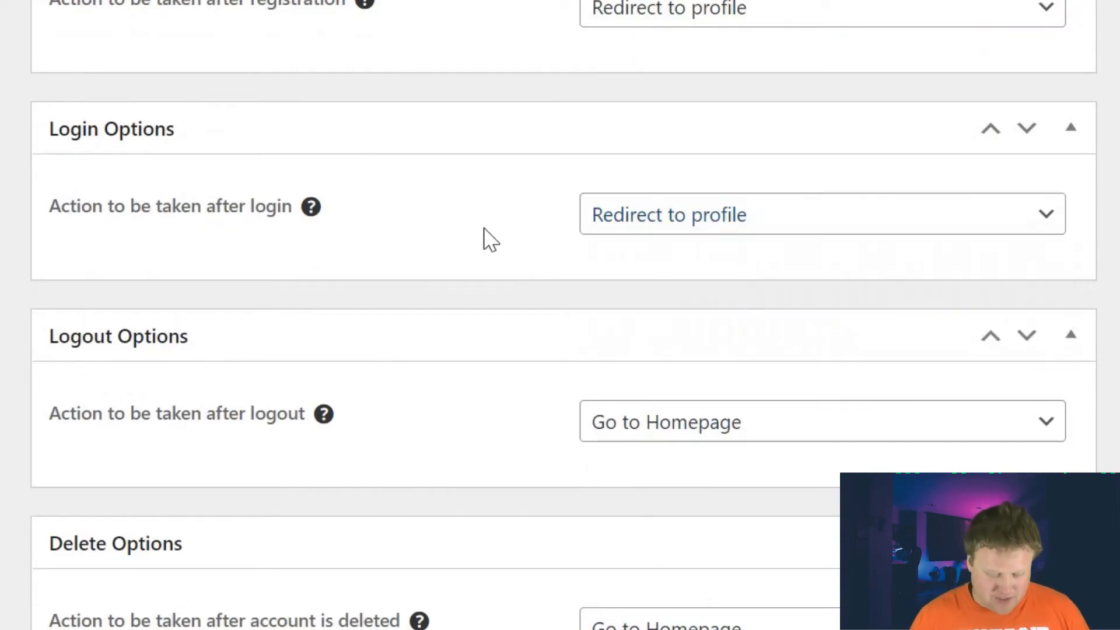
# - Examine the Paid Member role's choices for logout and account deletion actions and its WP Capabilities list
pyautogui.scroll(-5, 520, 204)
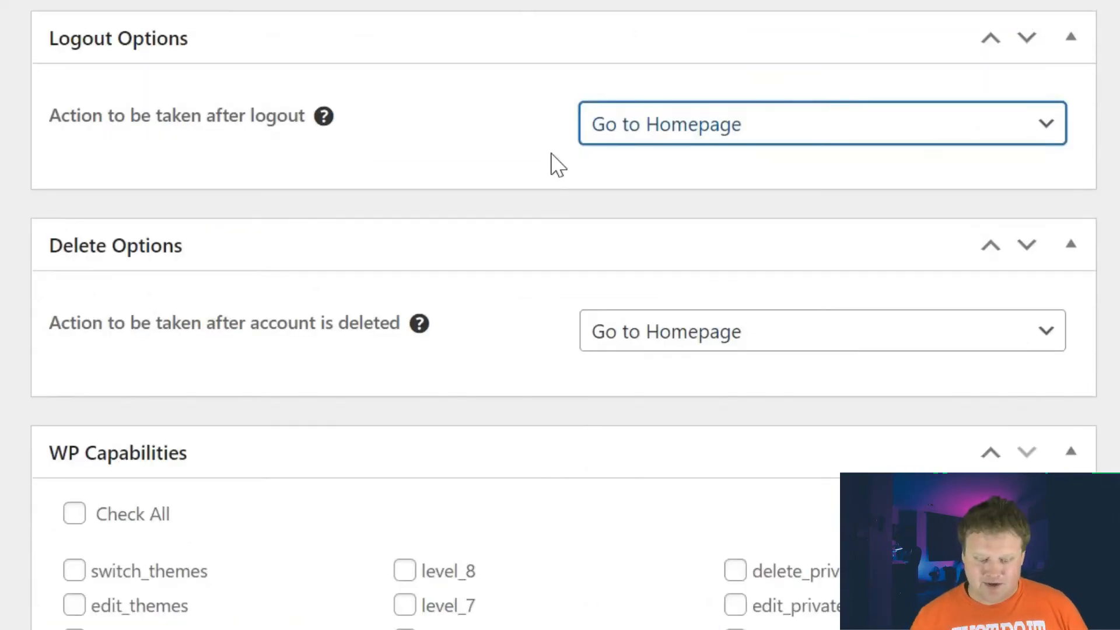
pyautogui.click(684, 133)
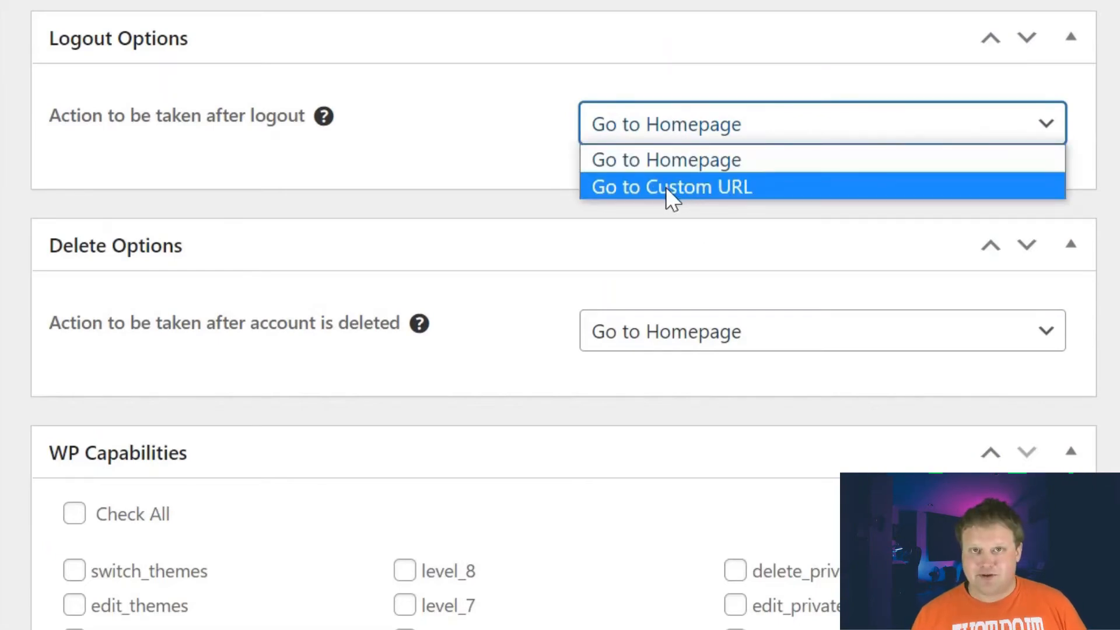
pyautogui.click(485, 183)
pyautogui.scroll(-3, 485, 183)
pyautogui.click(625, 147)
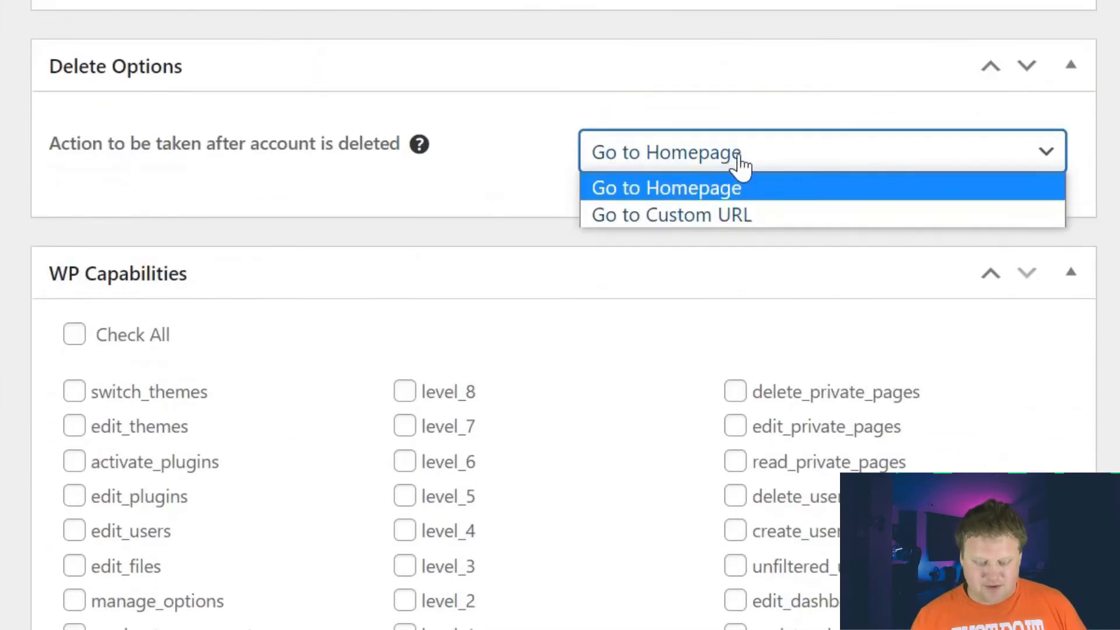
pyautogui.click(533, 138)
pyautogui.scroll(-3, 533, 138)
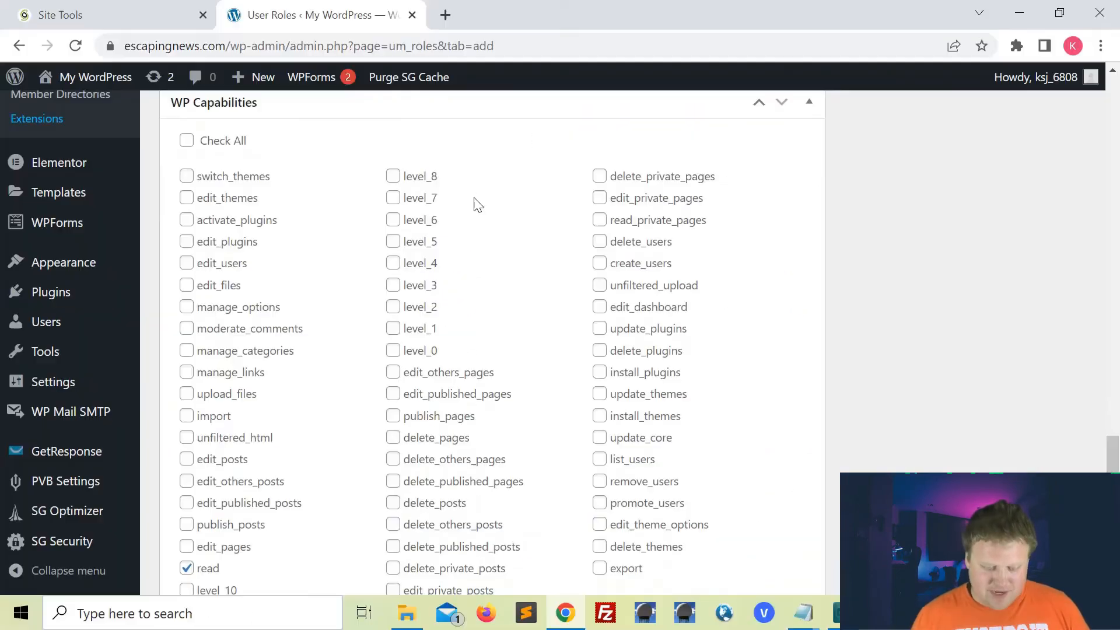
pyautogui.scroll(-2, 479, 204)
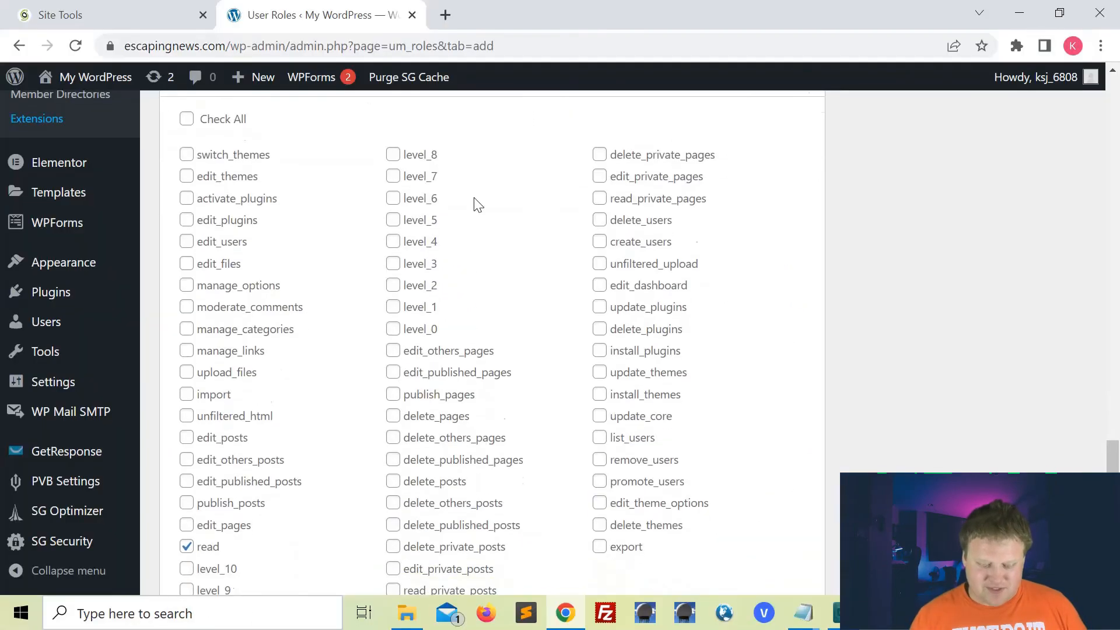
pyautogui.scroll(1, 479, 204)
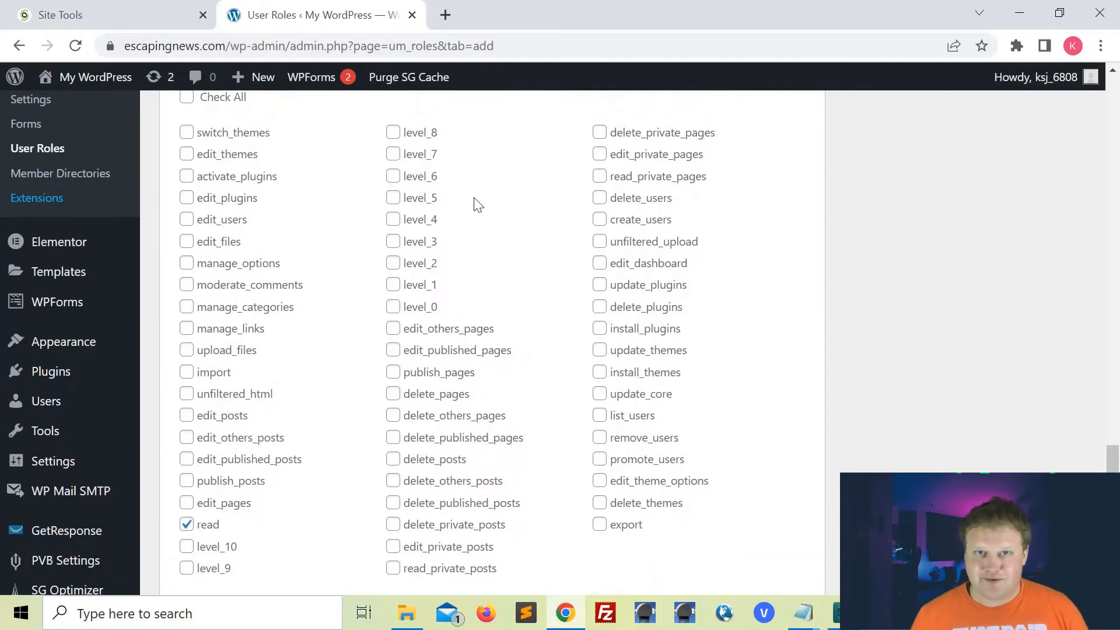
# - Create the Paid Member role and open the Subscriber role for editing
pyautogui.scroll(10, 478, 204)
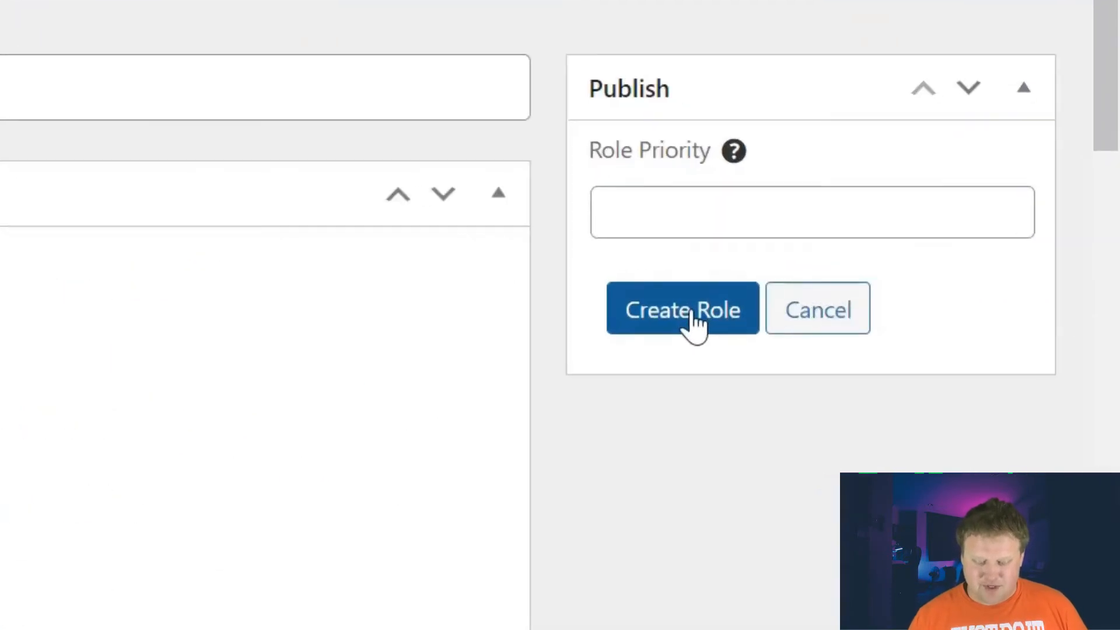
pyautogui.click(692, 316)
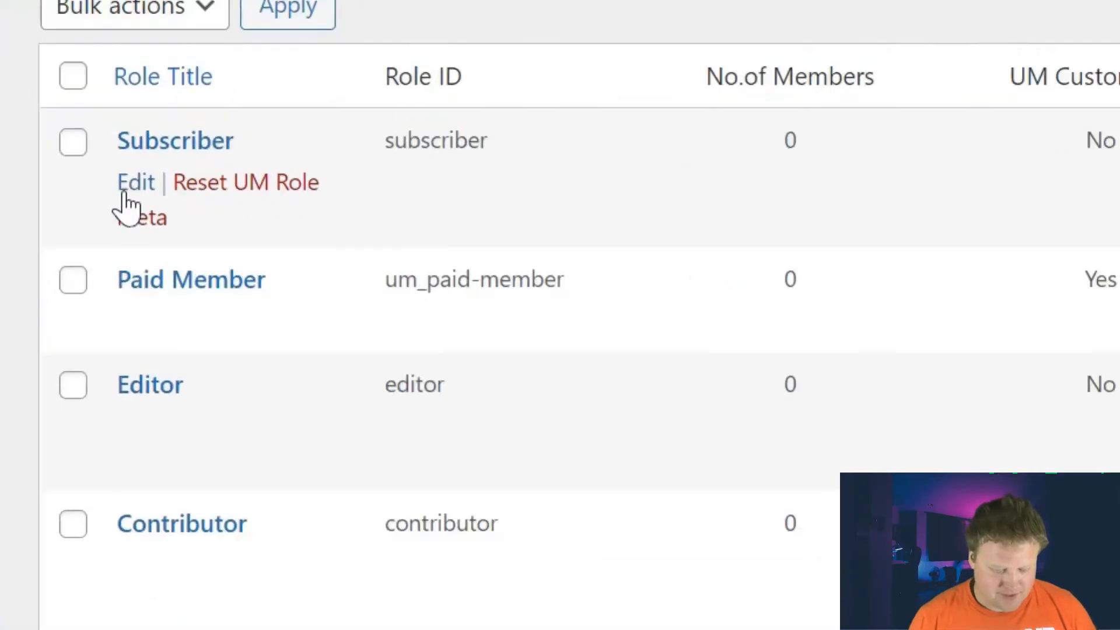
pyautogui.click(208, 249)
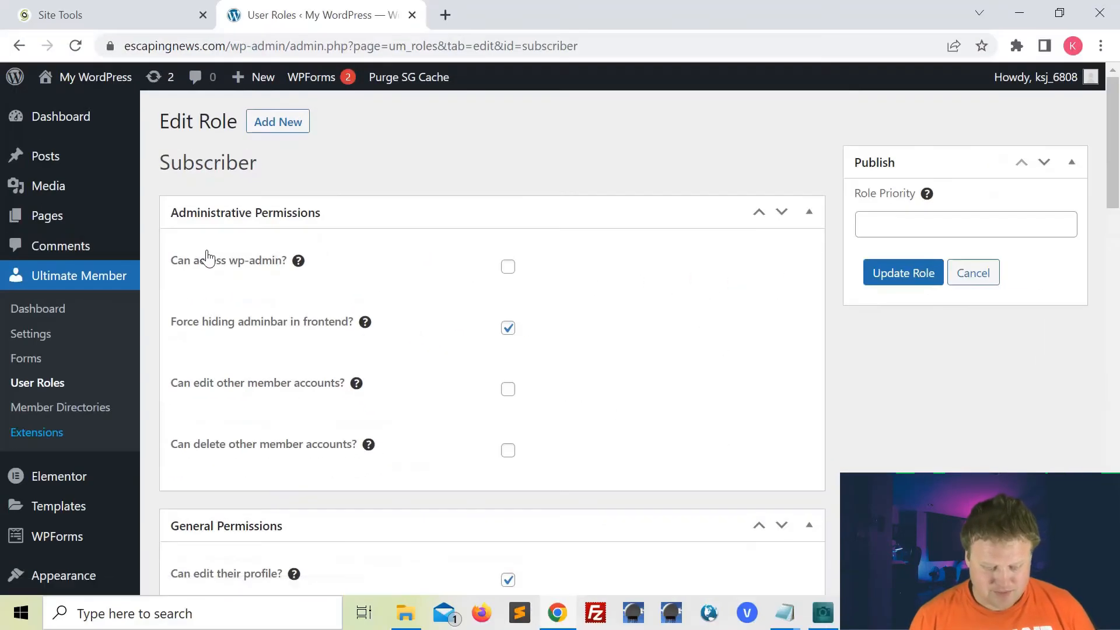
pyautogui.scroll(-15, 663, 379)
pyautogui.scroll(-5, 513, 413)
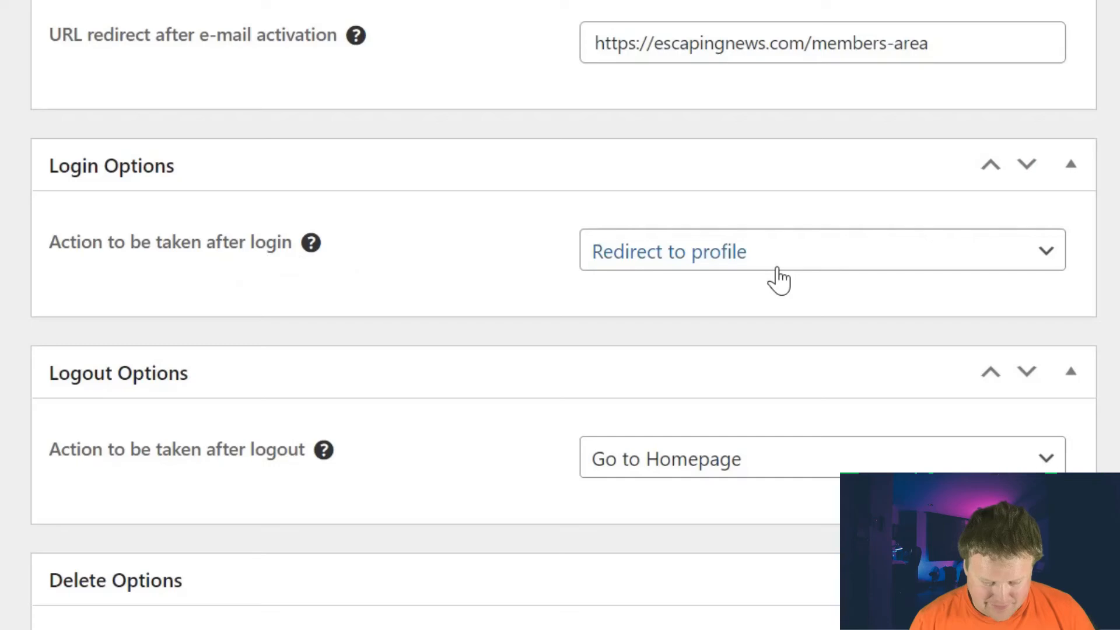
pyautogui.click(841, 257)
pyautogui.click(727, 314)
pyautogui.click(709, 352)
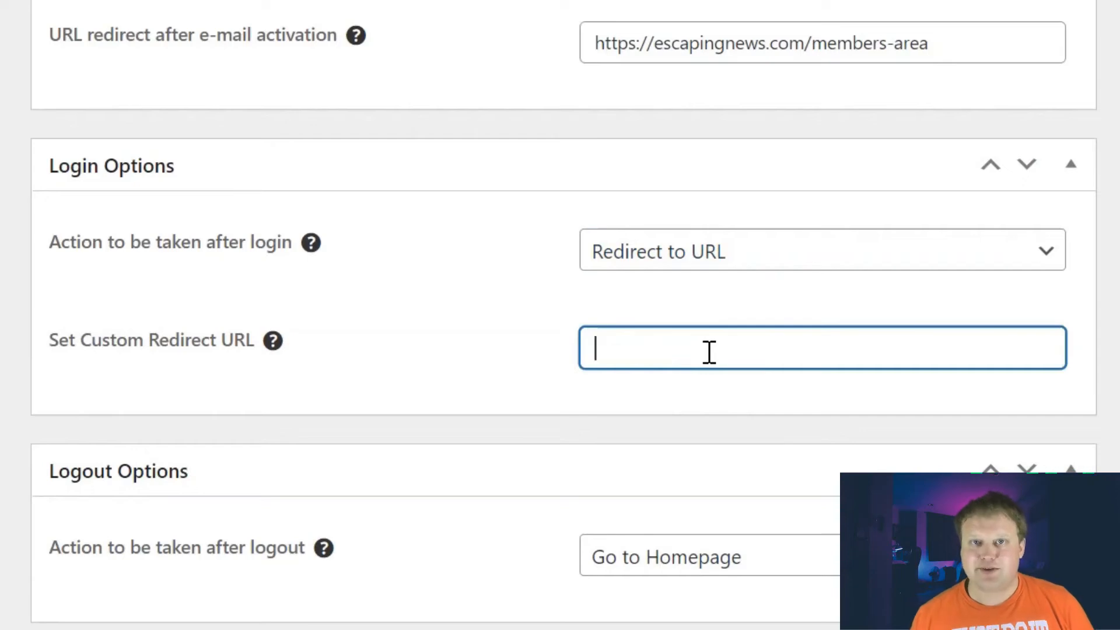
pyautogui.write('https://escapingnews.com/members-area')
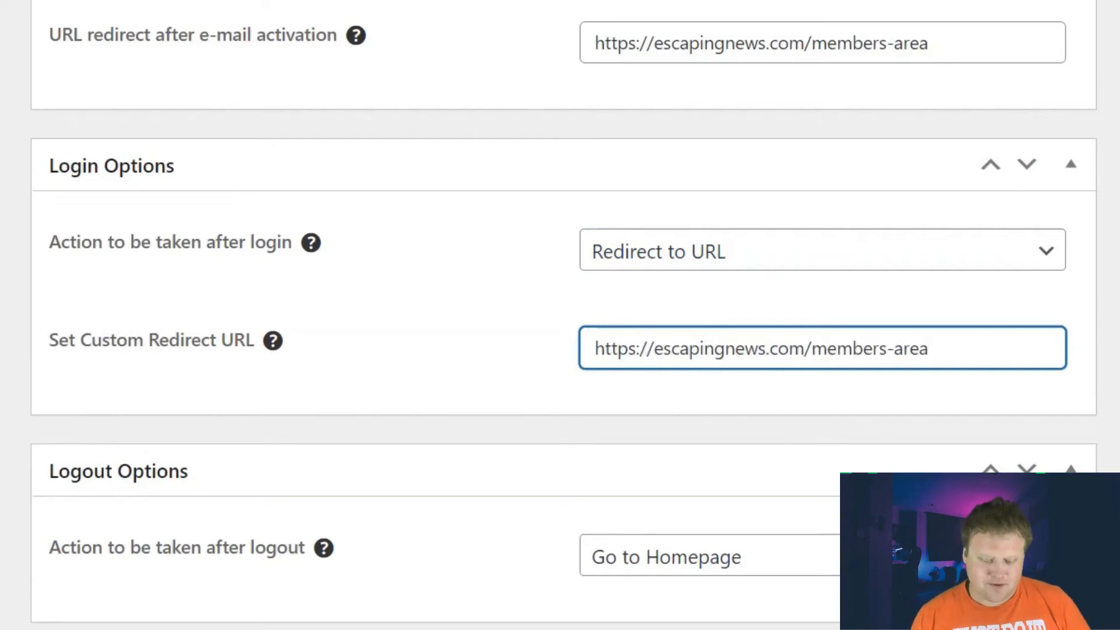
pyautogui.scroll(15, 710, 352)
pyautogui.click(908, 273)
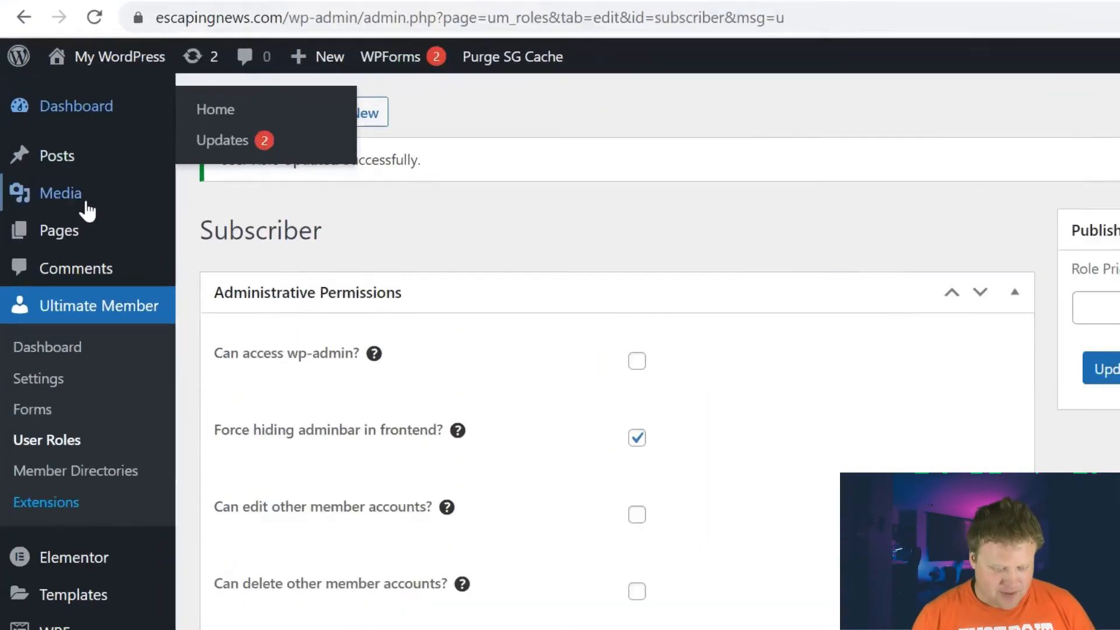
# - Open the Members Area page for editing and check its permalink's URL slug
pyautogui.moveTo(63, 243)
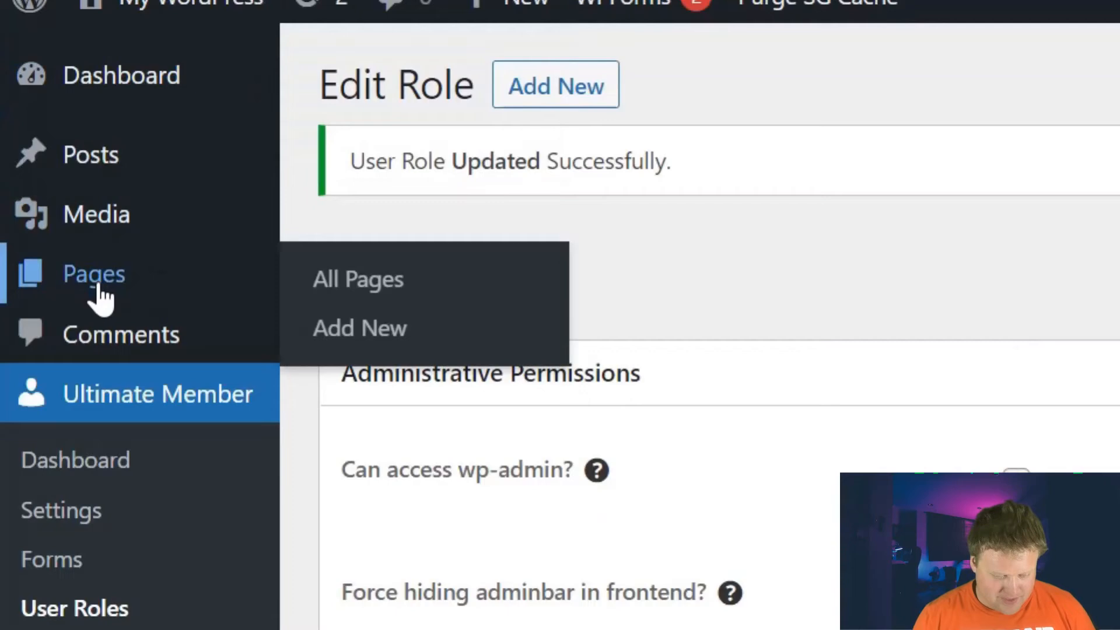
pyautogui.click(94, 275)
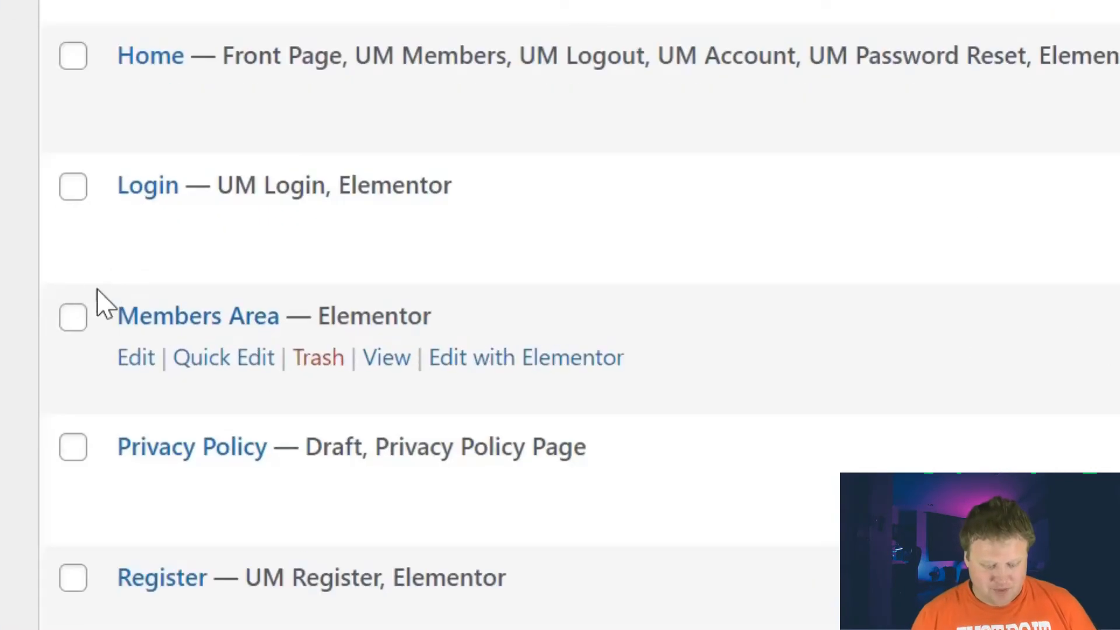
pyautogui.click(133, 374)
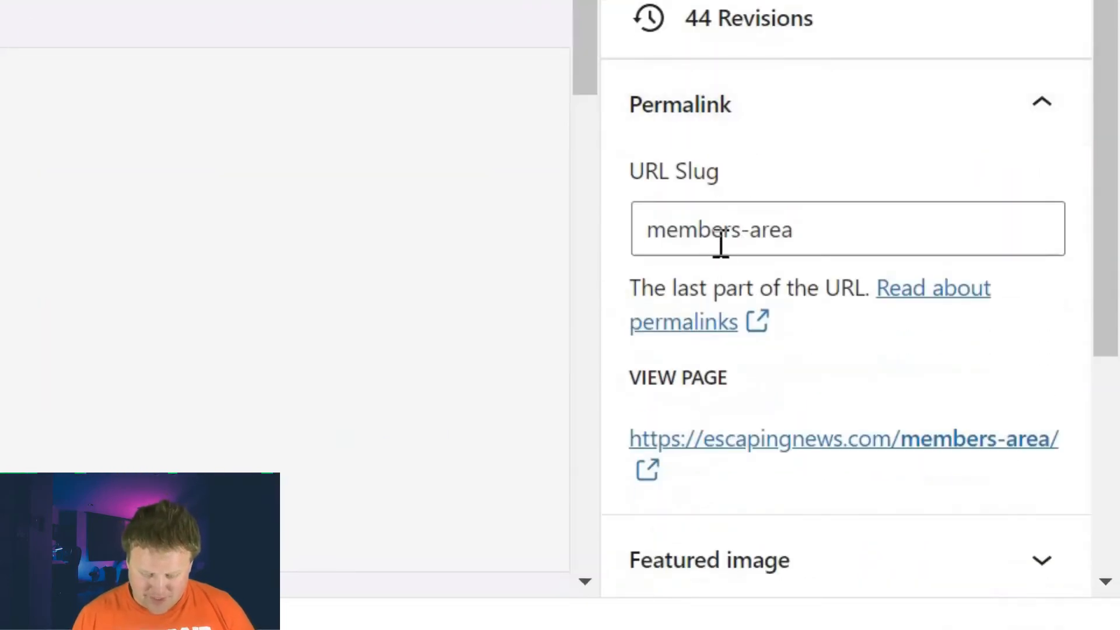
pyautogui.click(813, 237)
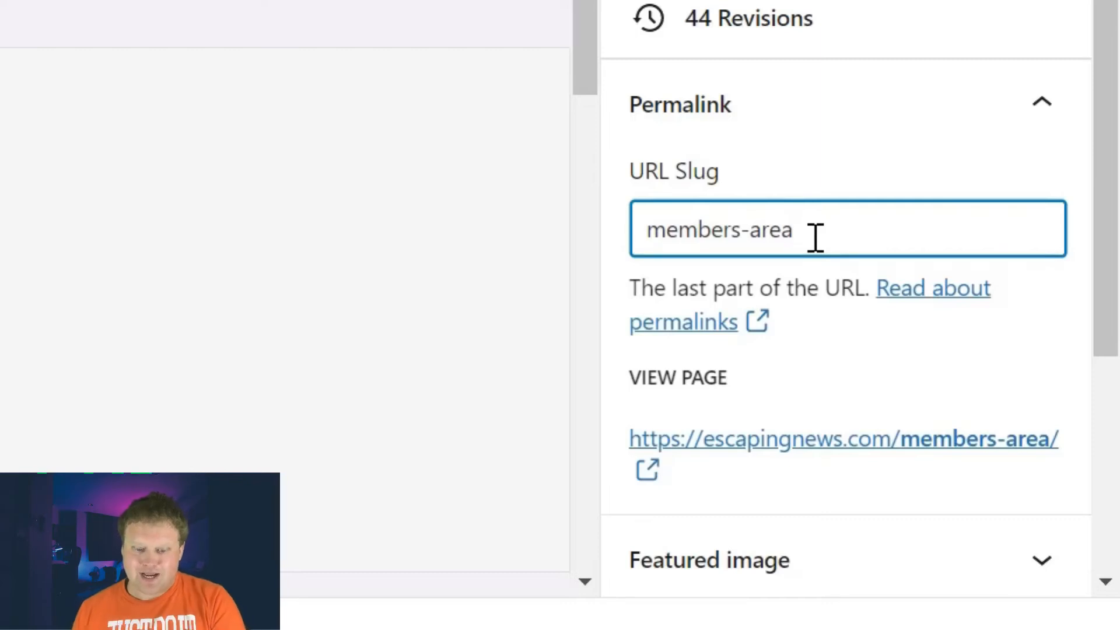
pyautogui.moveTo(815, 233); pyautogui.dragTo(631, 228)
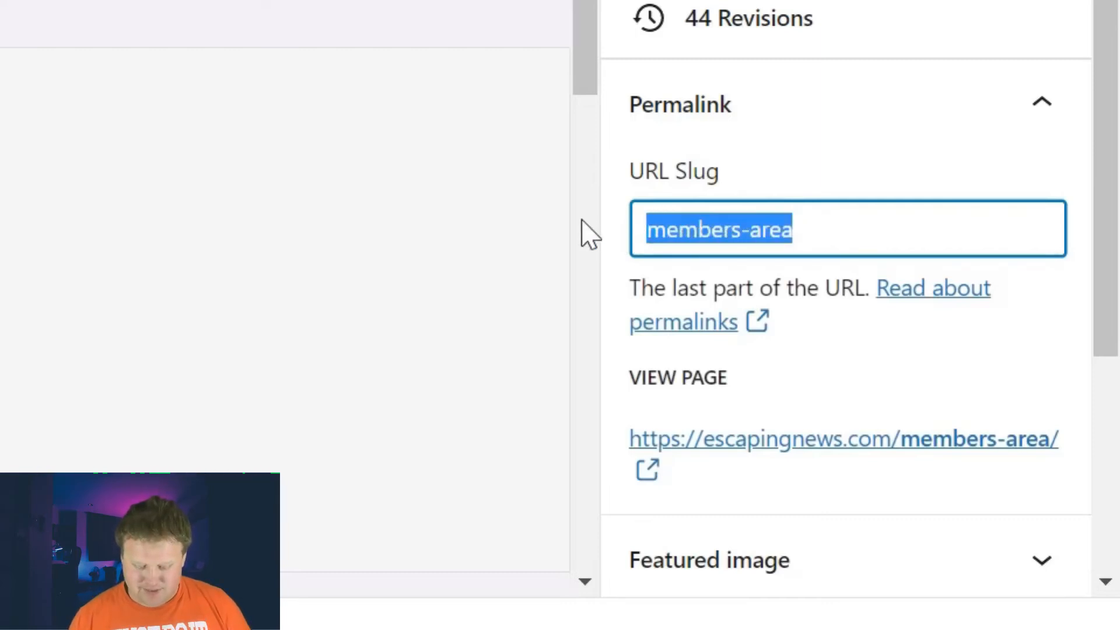
pyautogui.click(836, 229)
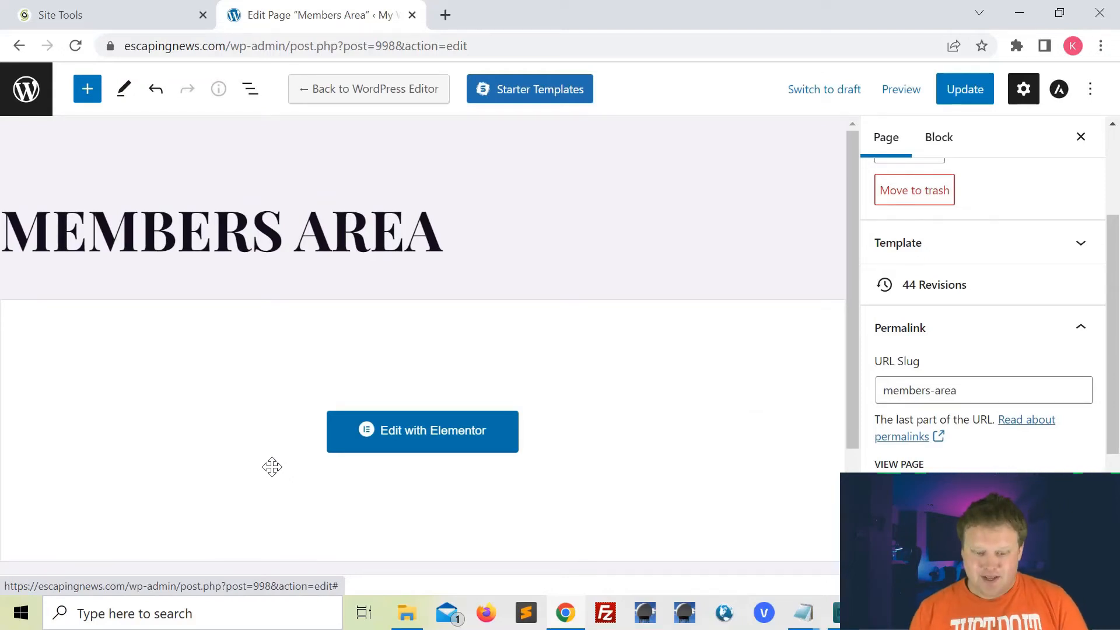
# - Turn on Ultimate Member content restriction for the Members Area page and allow access only to logged in users
pyautogui.scroll(-3, 600, 378)
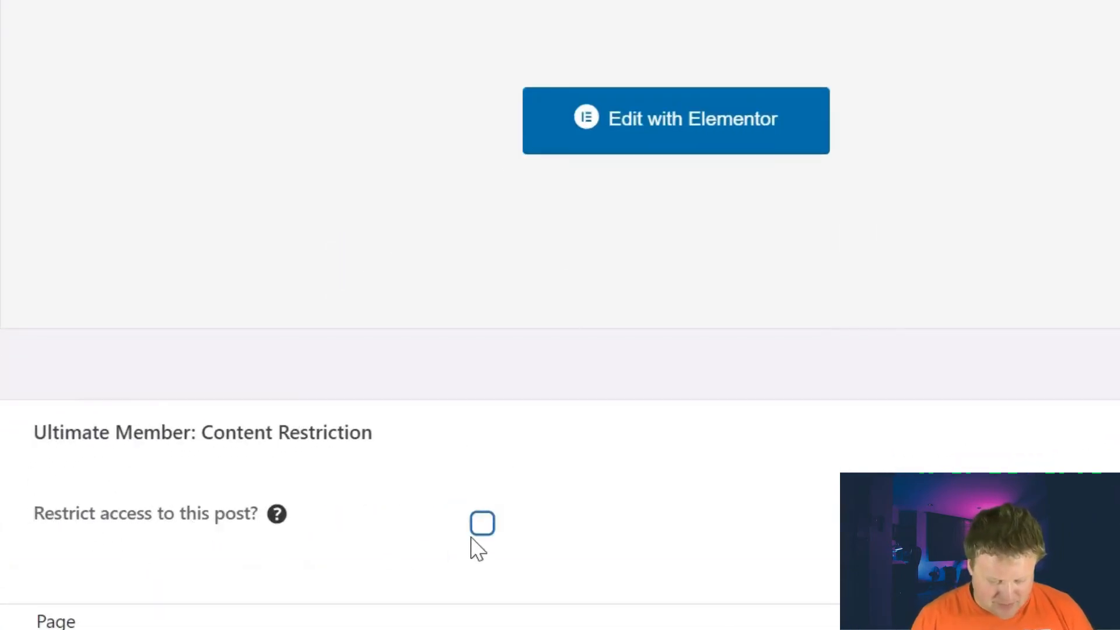
pyautogui.click(483, 523)
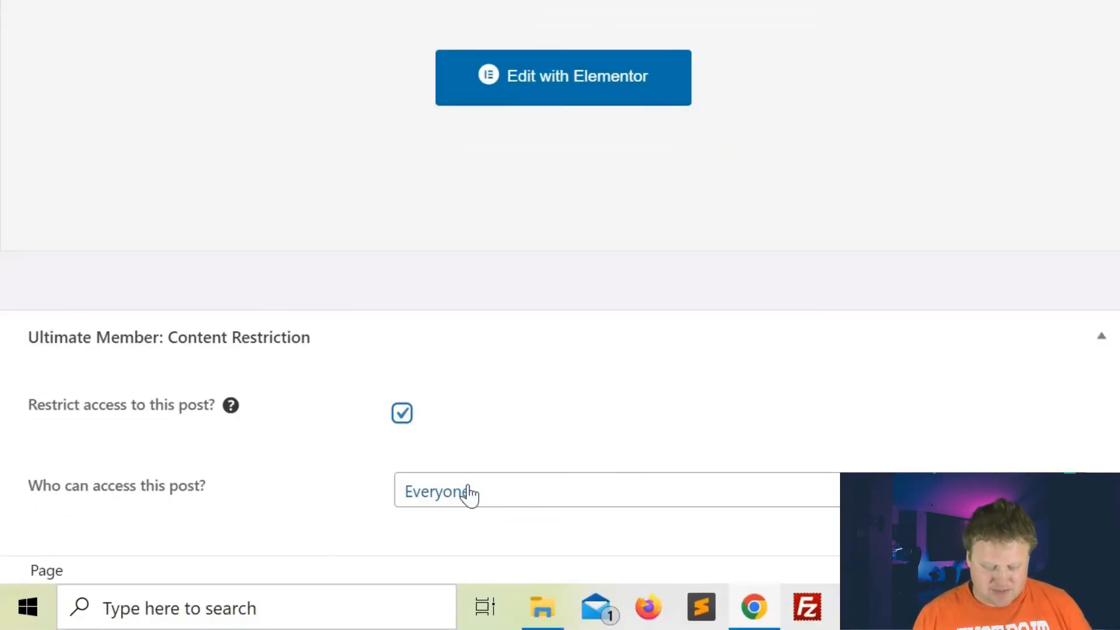
pyautogui.click(505, 503)
pyautogui.click(504, 503)
pyautogui.click(505, 503)
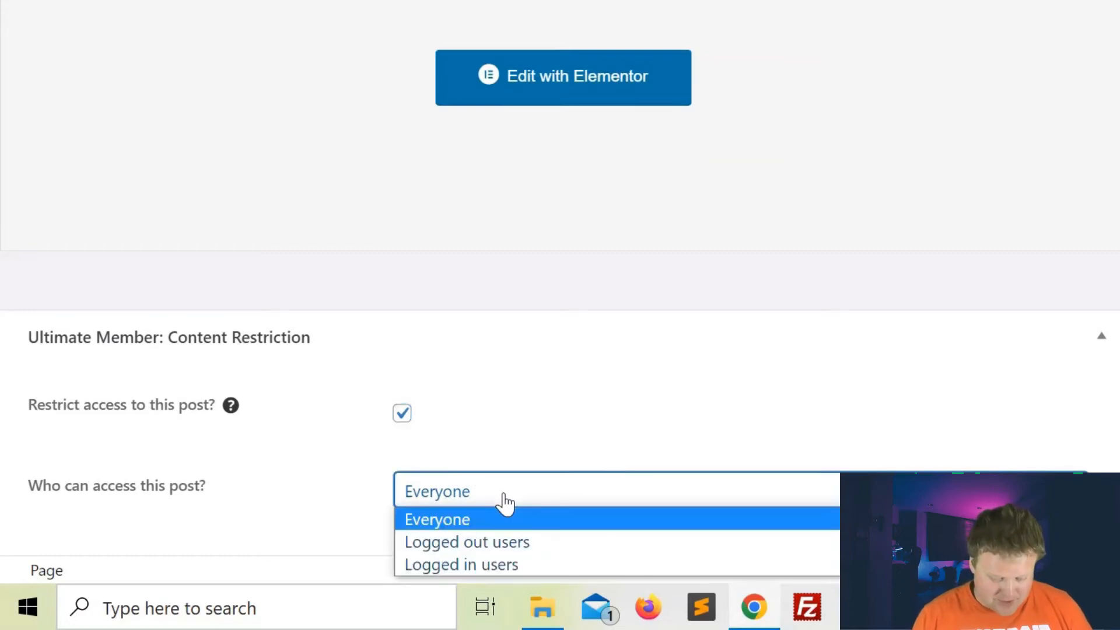
pyautogui.click(463, 562)
pyautogui.scroll(-5, 688, 515)
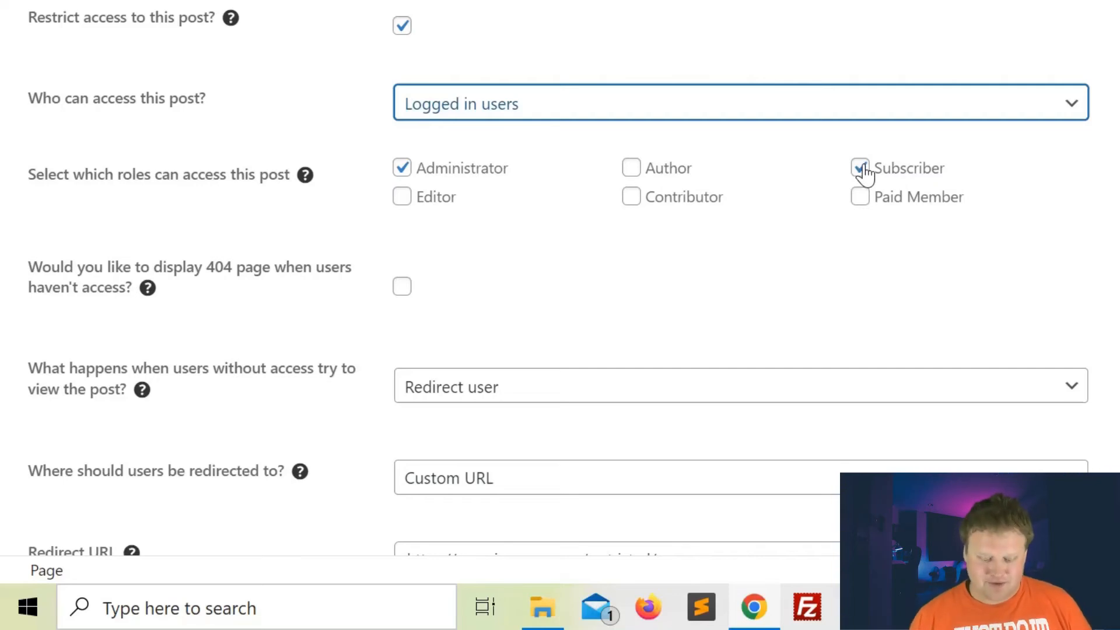
pyautogui.scroll(-1, 822, 300)
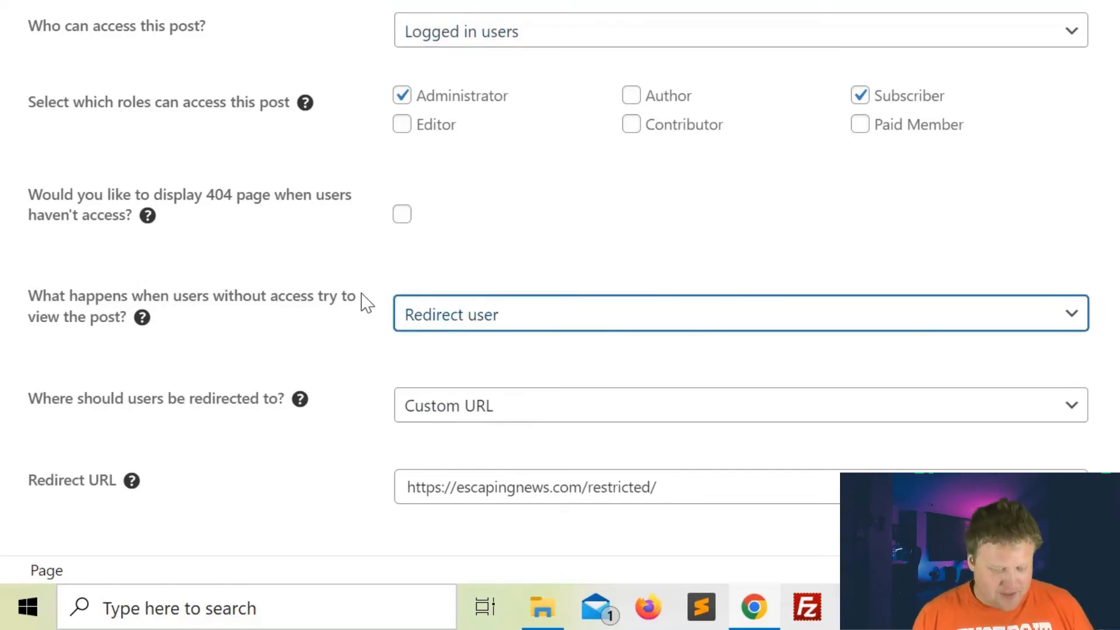
pyautogui.click(428, 320)
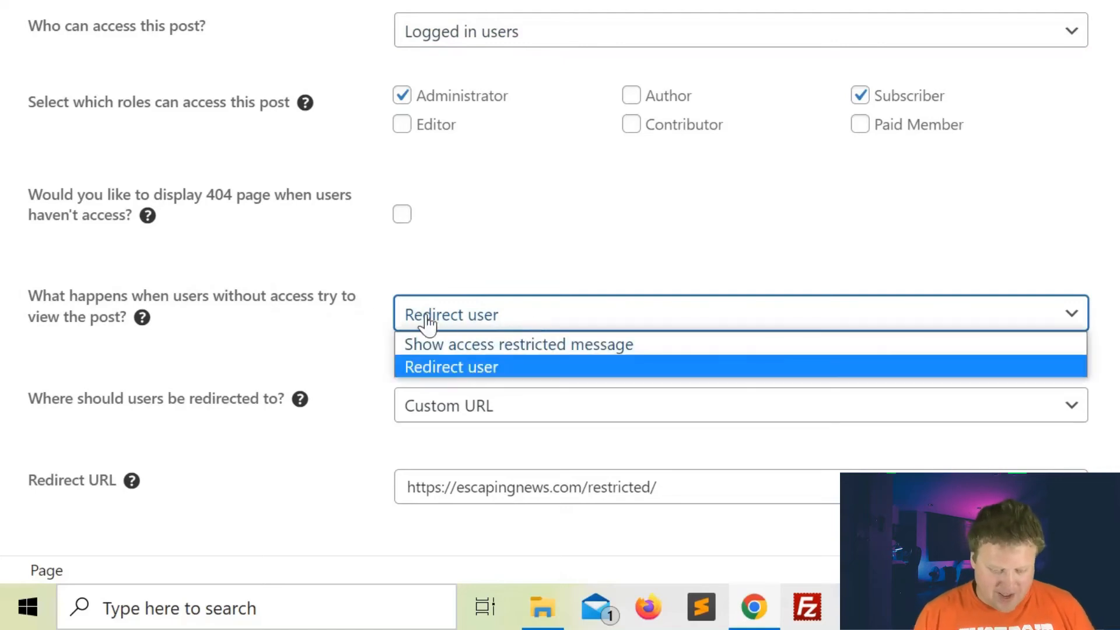
pyautogui.click(455, 318)
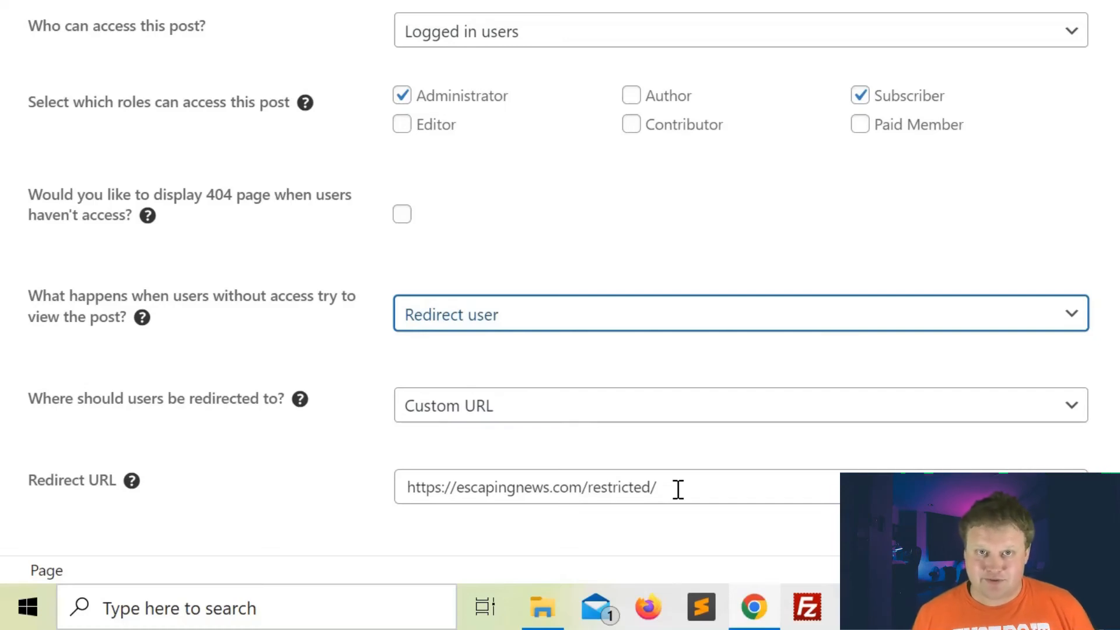
pyautogui.click(655, 415)
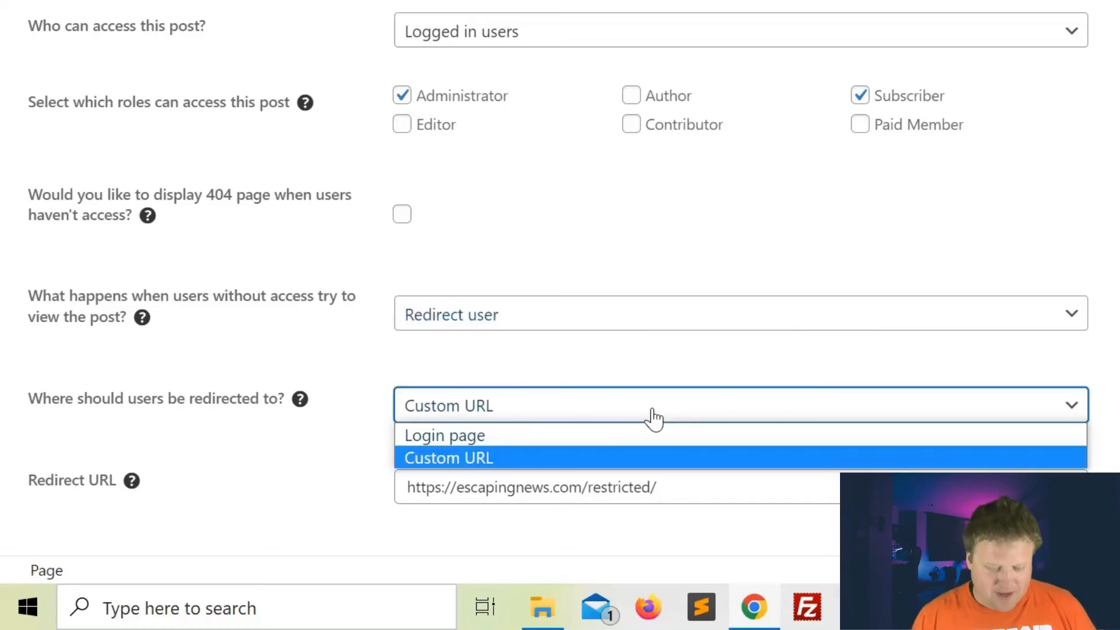
pyautogui.click(482, 436)
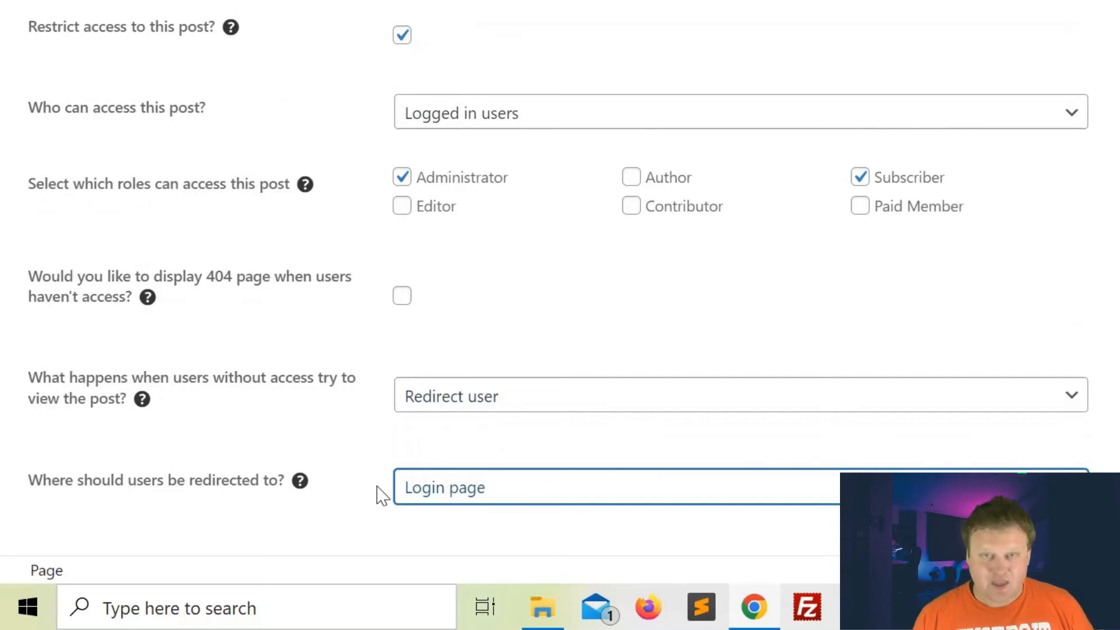
pyautogui.click(430, 497)
pyautogui.click(455, 535)
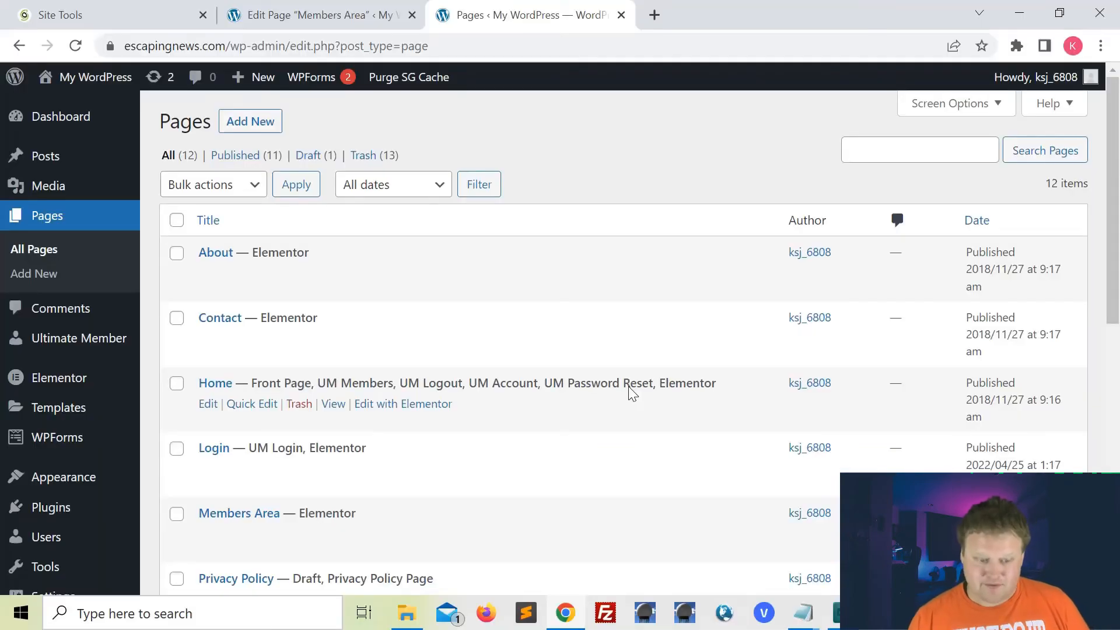
pyautogui.scroll(-6, 630, 393)
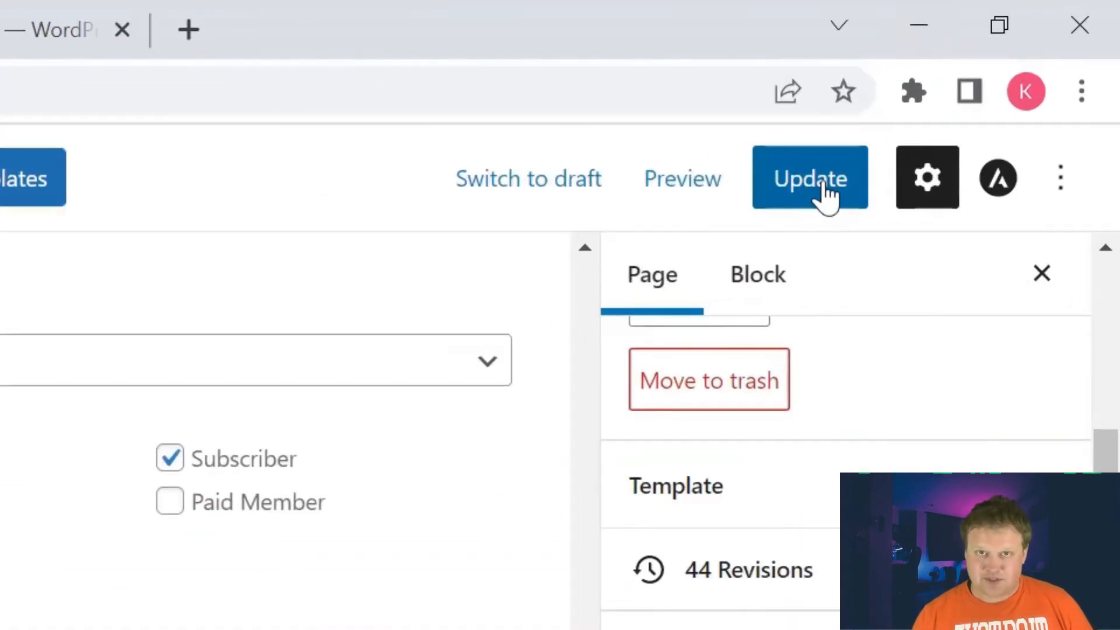
pyautogui.click(967, 92)
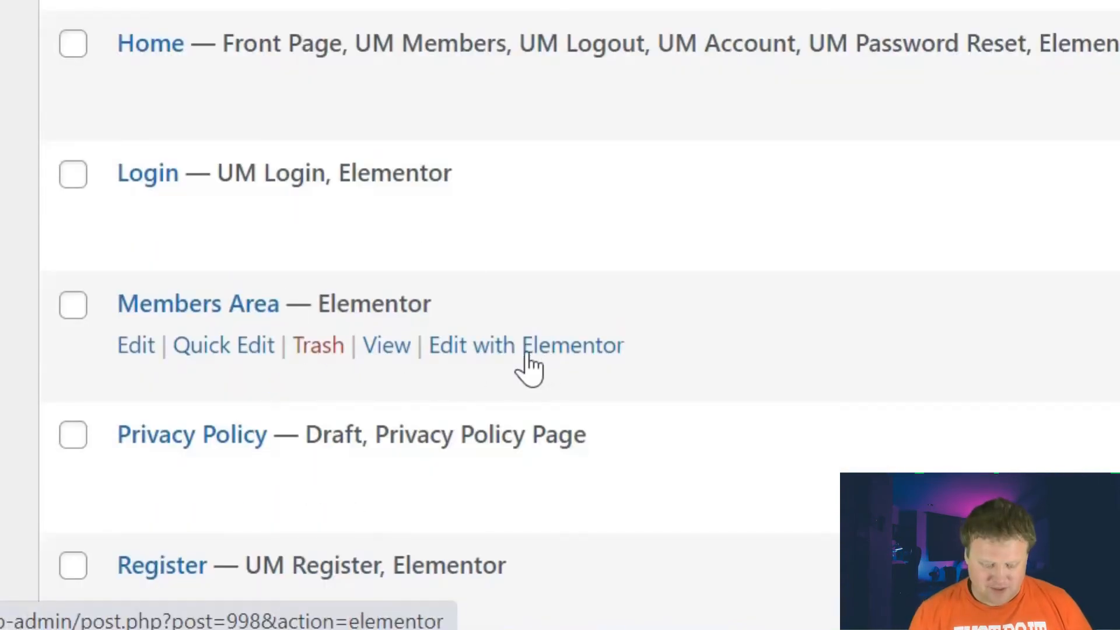
# - Open the Members Area page with Elementor in a new browser tab and bring up the template library's import screen
pyautogui.rightClick(547, 353)
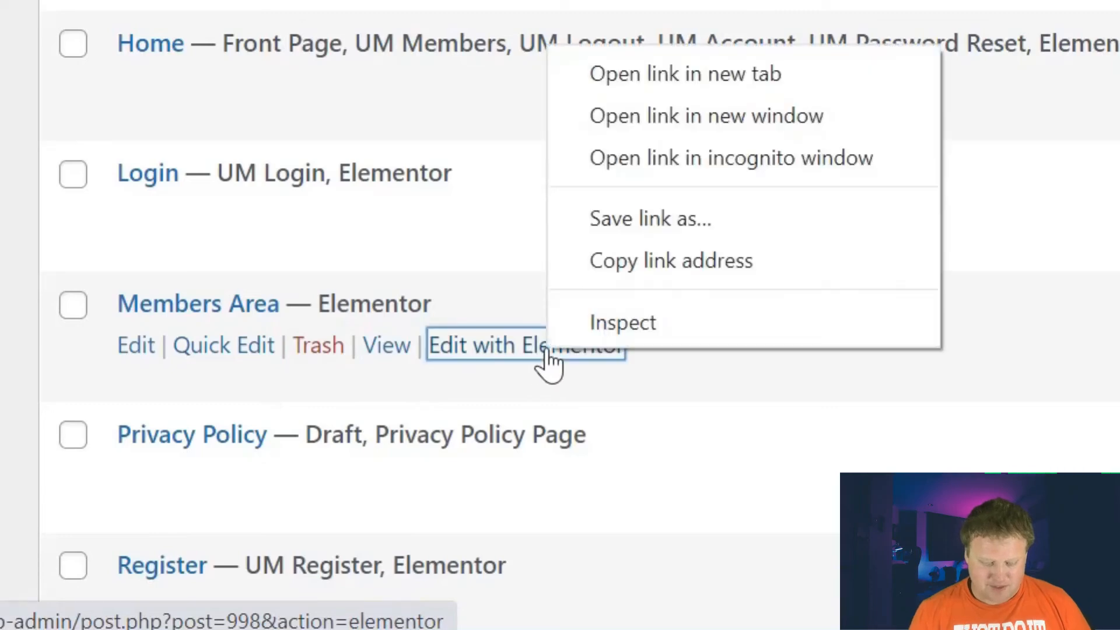
pyautogui.click(690, 72)
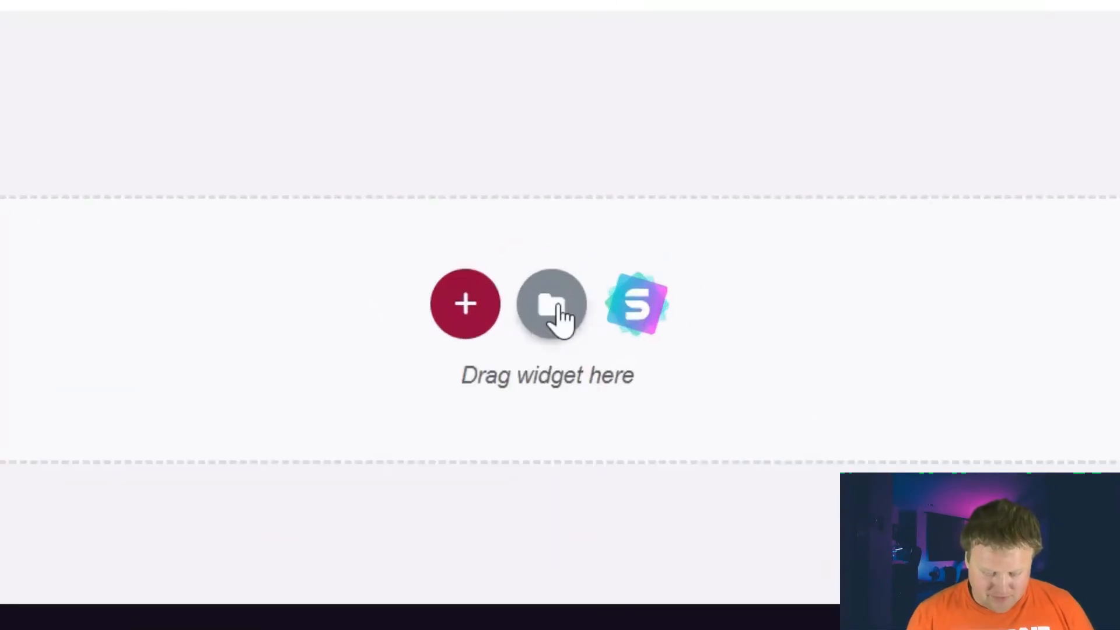
pyautogui.click(557, 309)
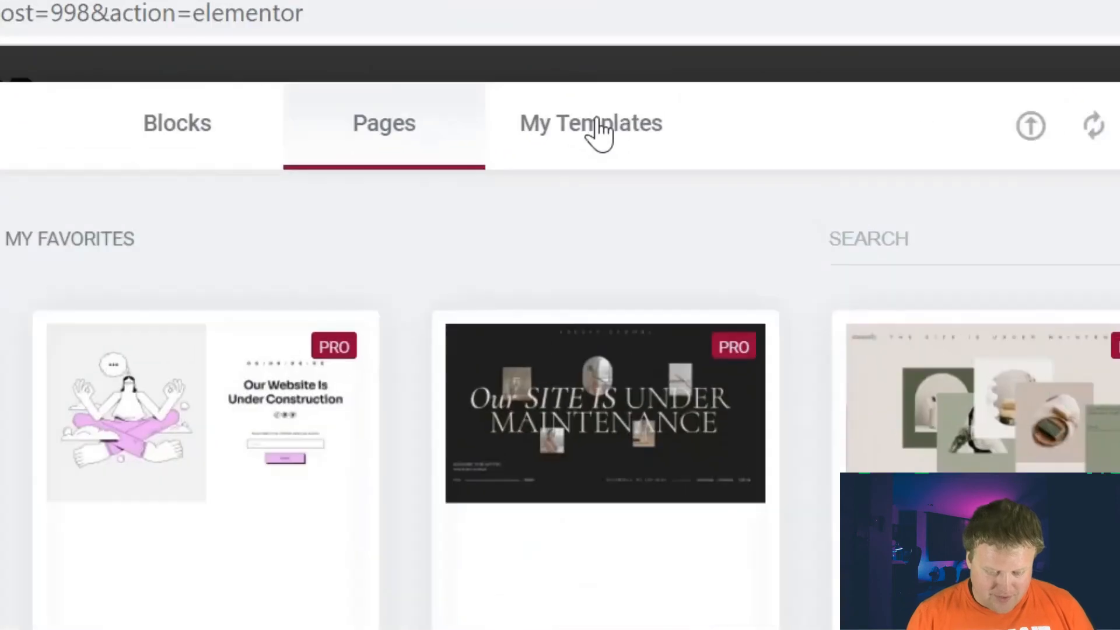
pyautogui.click(649, 104)
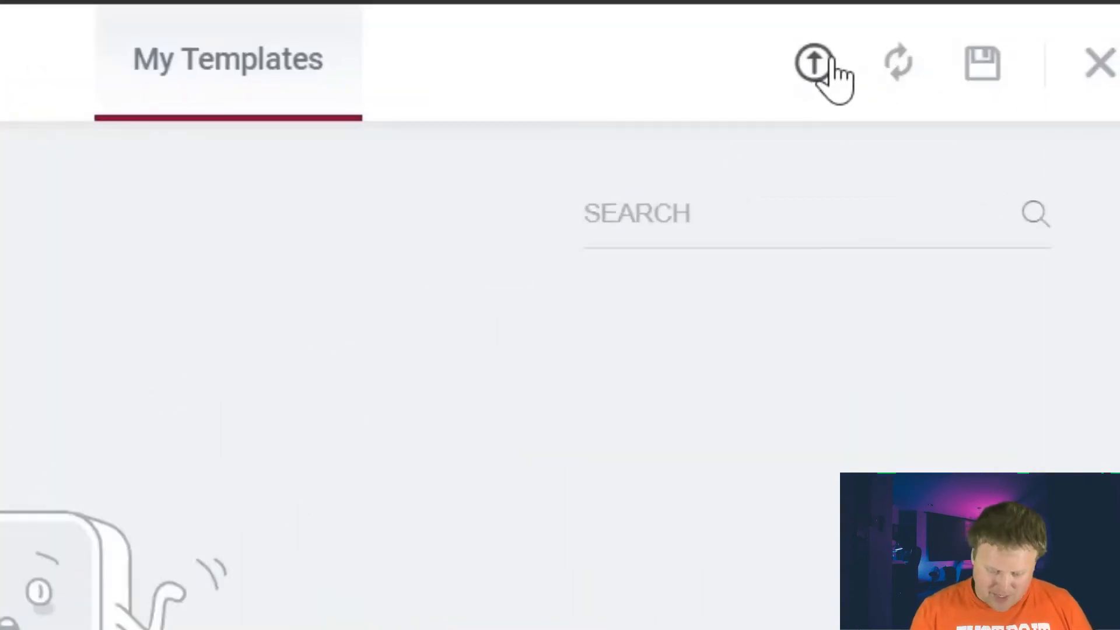
pyautogui.click(867, 105)
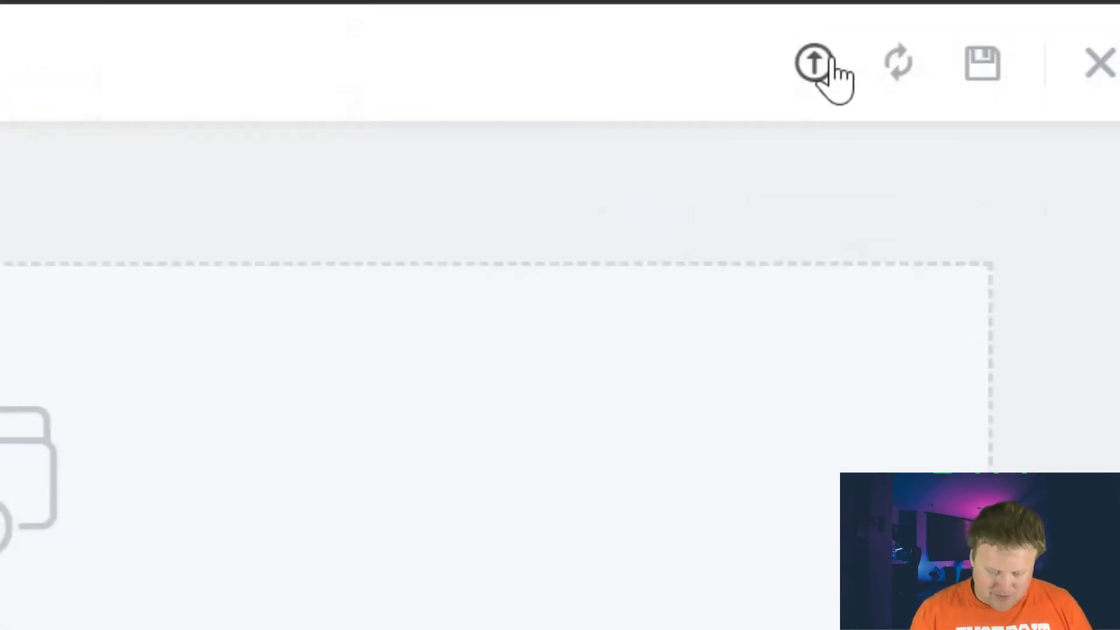
# - Import Membership-Area-Template.json from Downloads and insert the template into the Members Area page
pyautogui.click(610, 480)
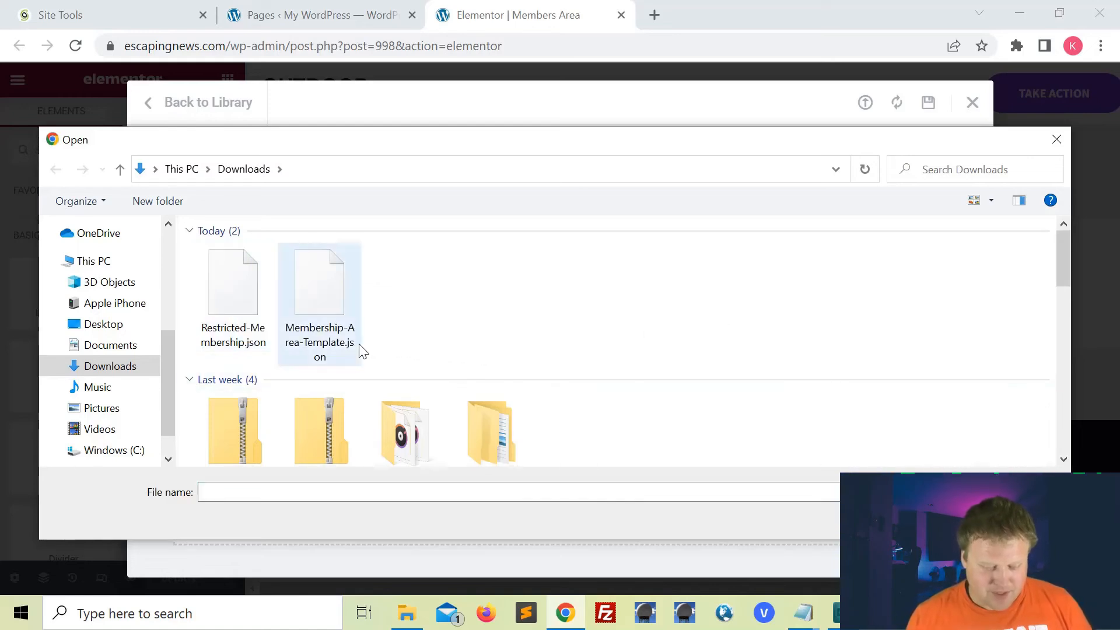
pyautogui.click(325, 294)
pyautogui.click(941, 519)
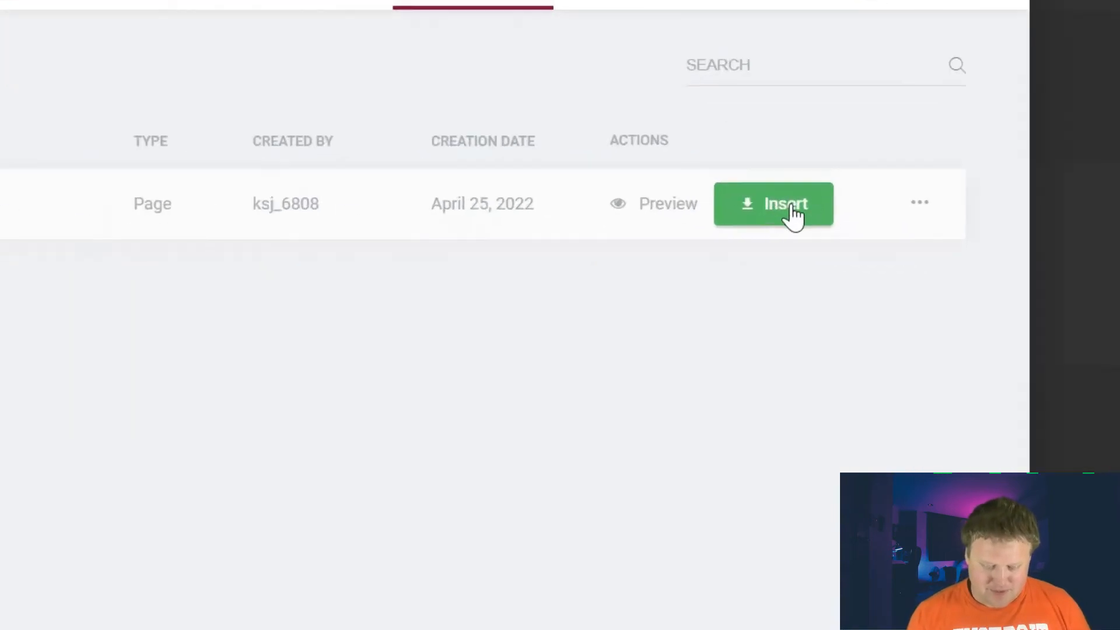
pyautogui.click(834, 247)
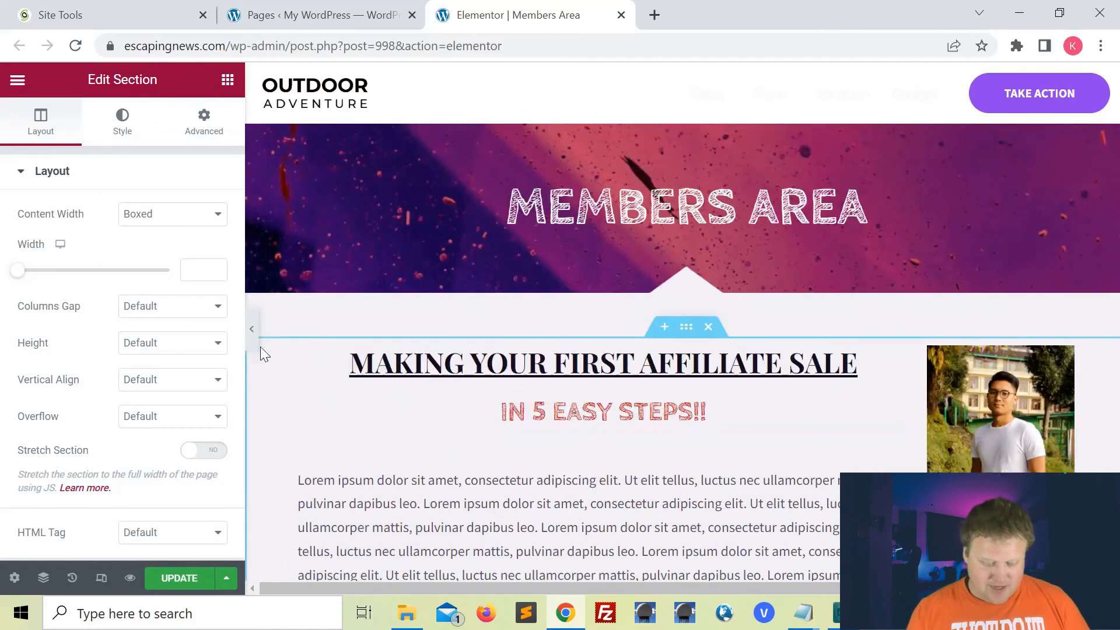
# - Preview the inserted Members Area layout at full width and update the page
pyautogui.click(251, 330)
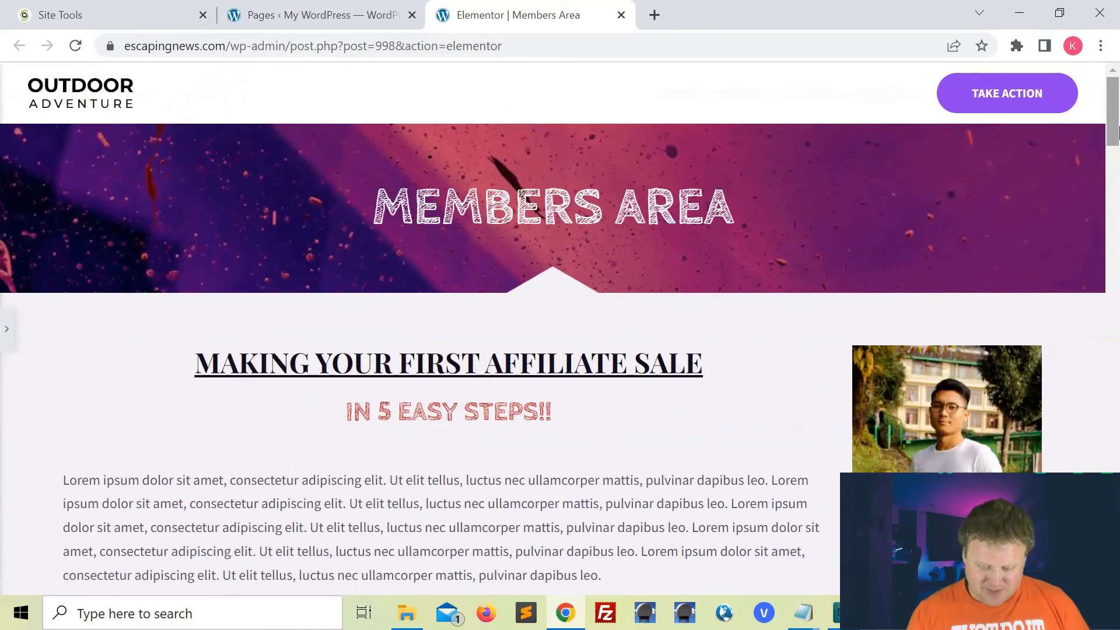
pyautogui.moveTo(1116, 112)
pyautogui.mouseDown()
pyautogui.moveTo(1116, 578)
pyautogui.moveTo(1116, 96)
pyautogui.moveTo(1117, 121)
pyautogui.mouseUp()
pyautogui.click(8, 330)
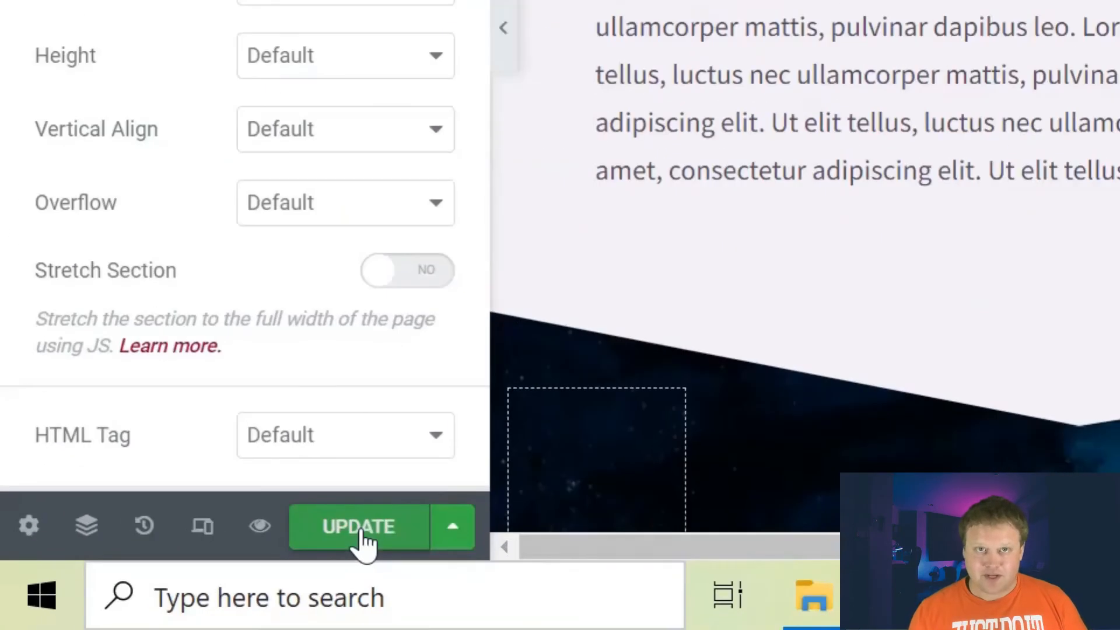
pyautogui.click(180, 578)
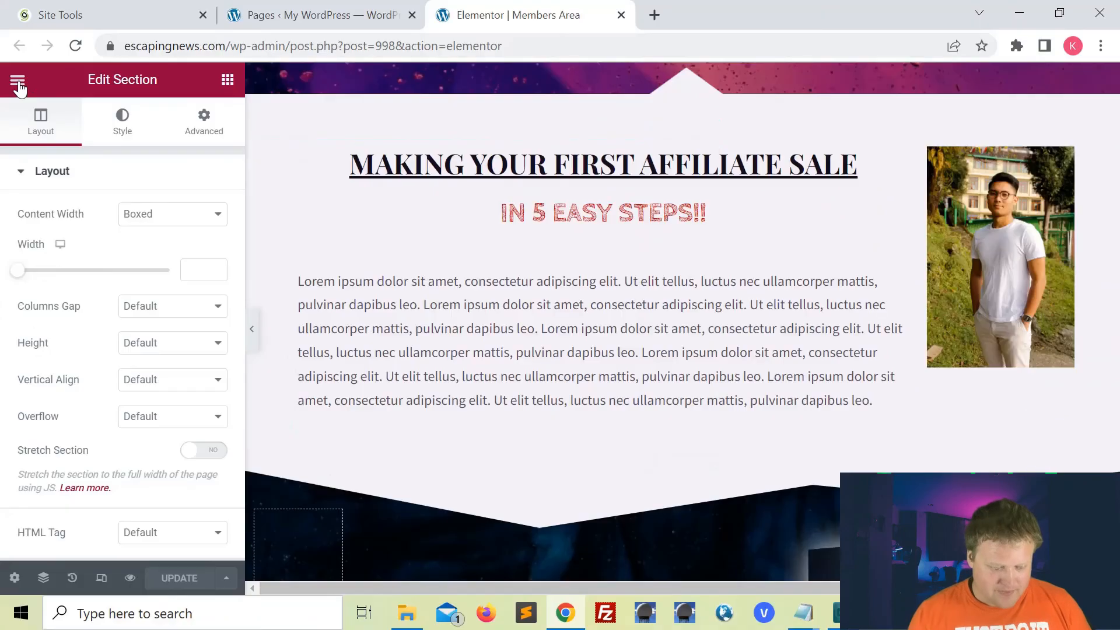
# - Exit Elementor to the WordPress editor and return to the list of all pages
pyautogui.click(18, 83)
pyautogui.click(115, 385)
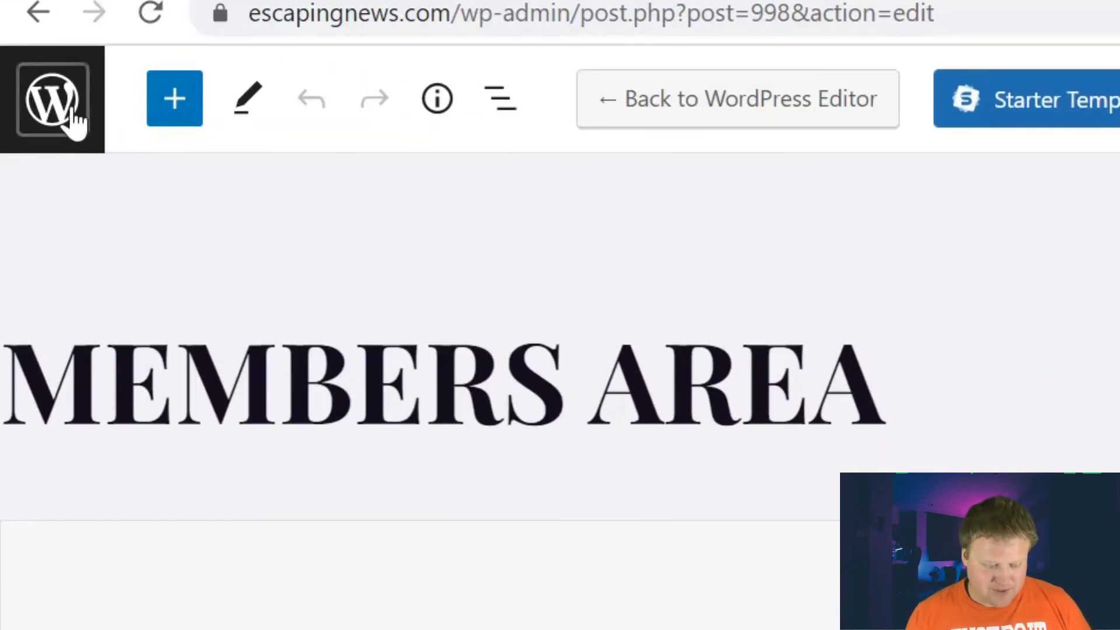
pyautogui.click(28, 92)
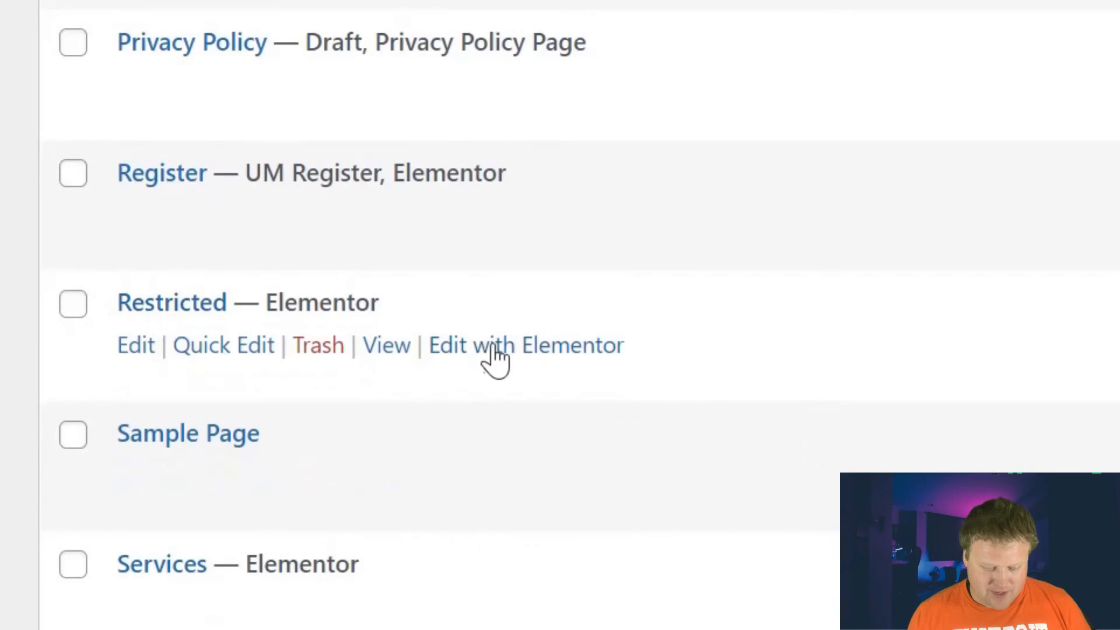
# - Open the Restricted page with Elementor in a new browser tab and bring up the template library's import screen
pyautogui.rightClick(546, 345)
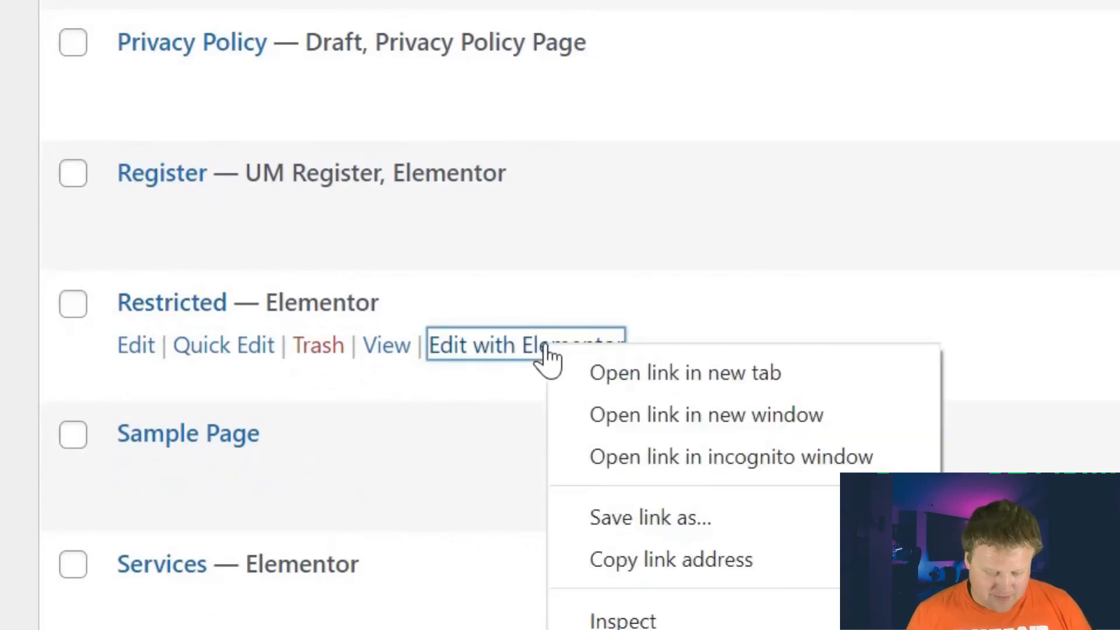
pyautogui.click(697, 379)
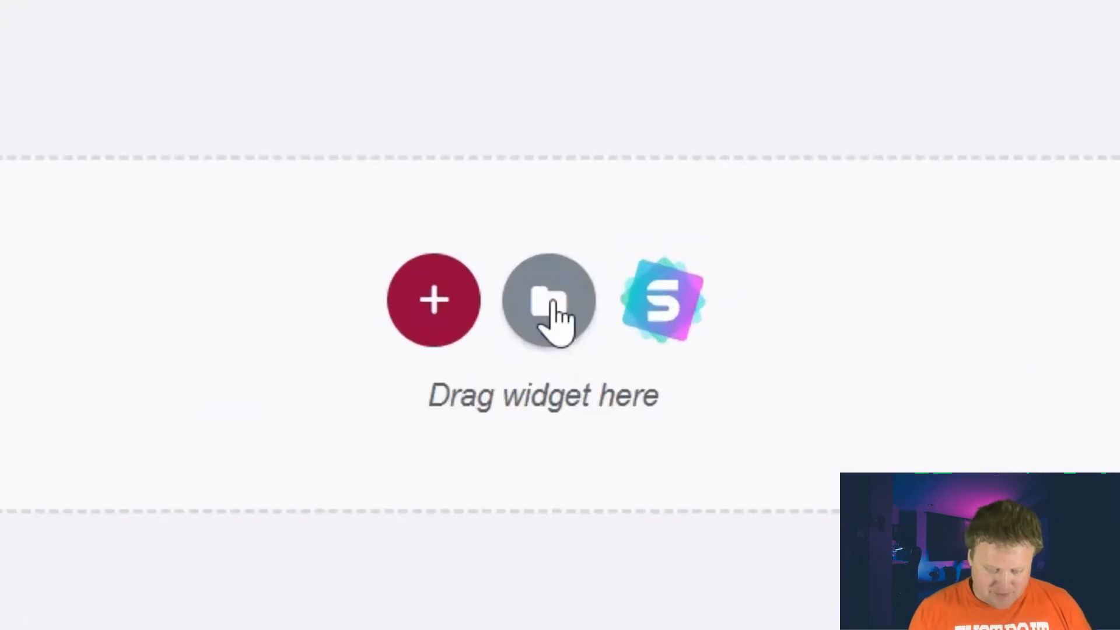
pyautogui.click(696, 271)
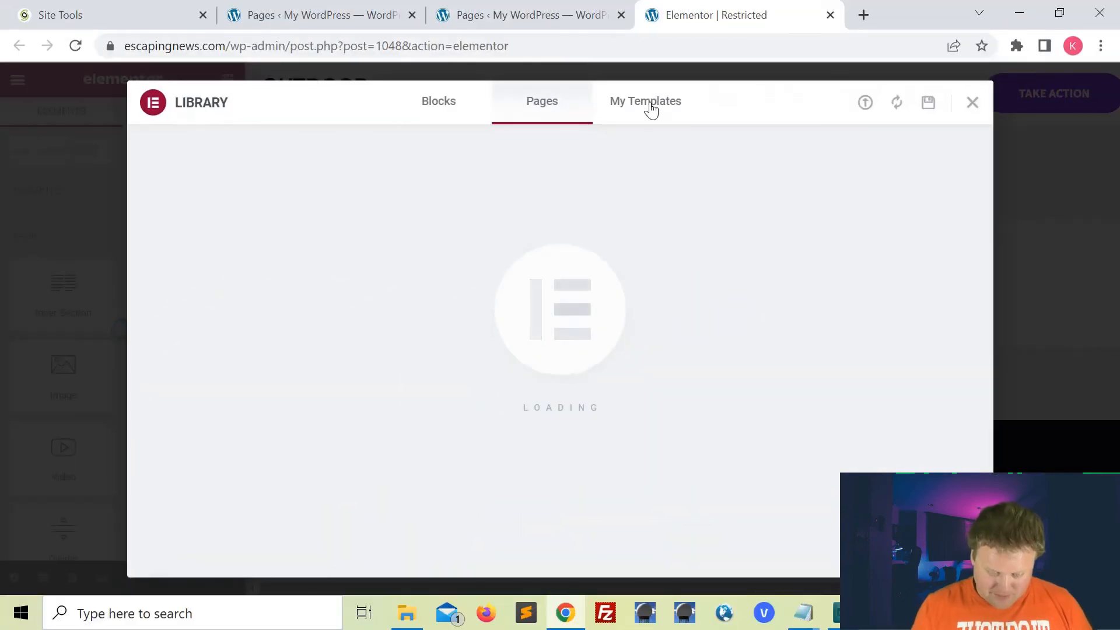
pyautogui.click(650, 108)
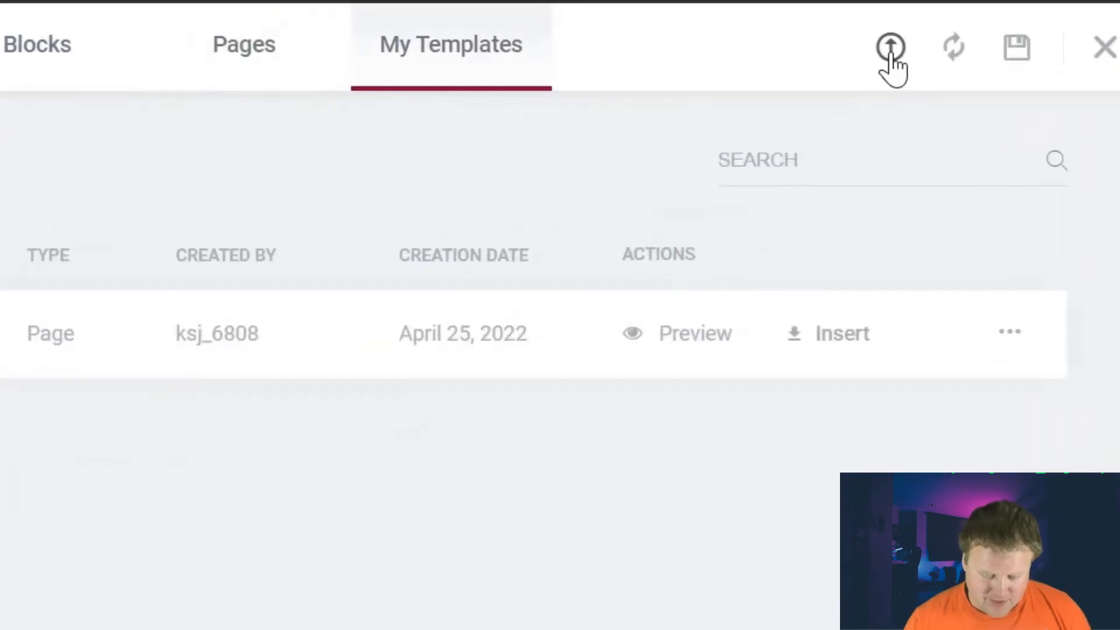
pyautogui.click(865, 103)
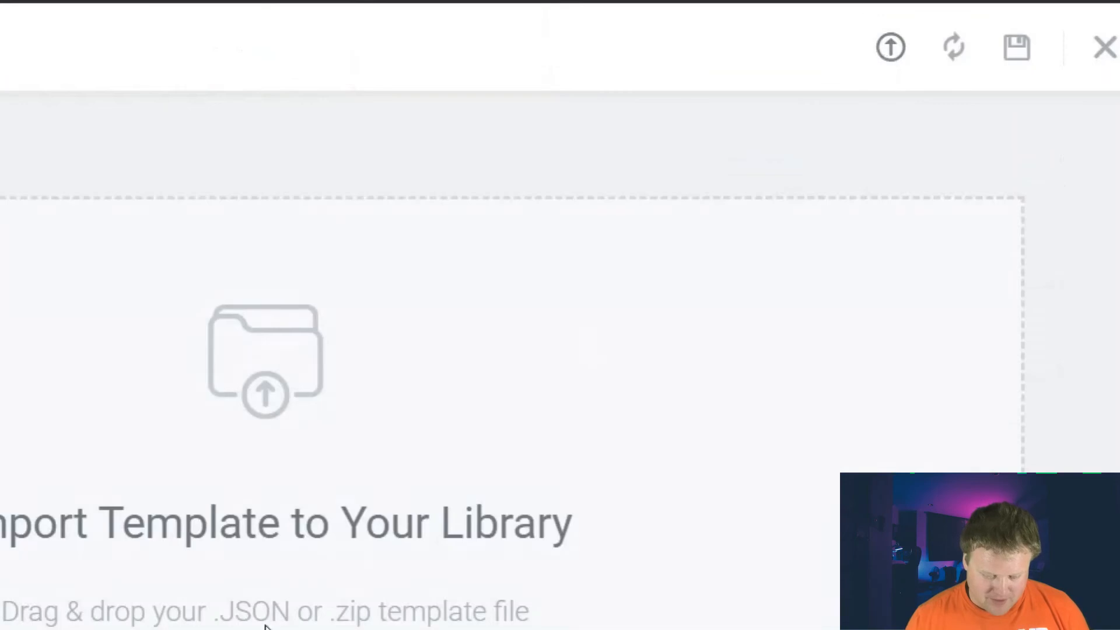
# - Import Restricted-Membership.json from Downloads and insert the template into the Restricted page
pyautogui.click(547, 493)
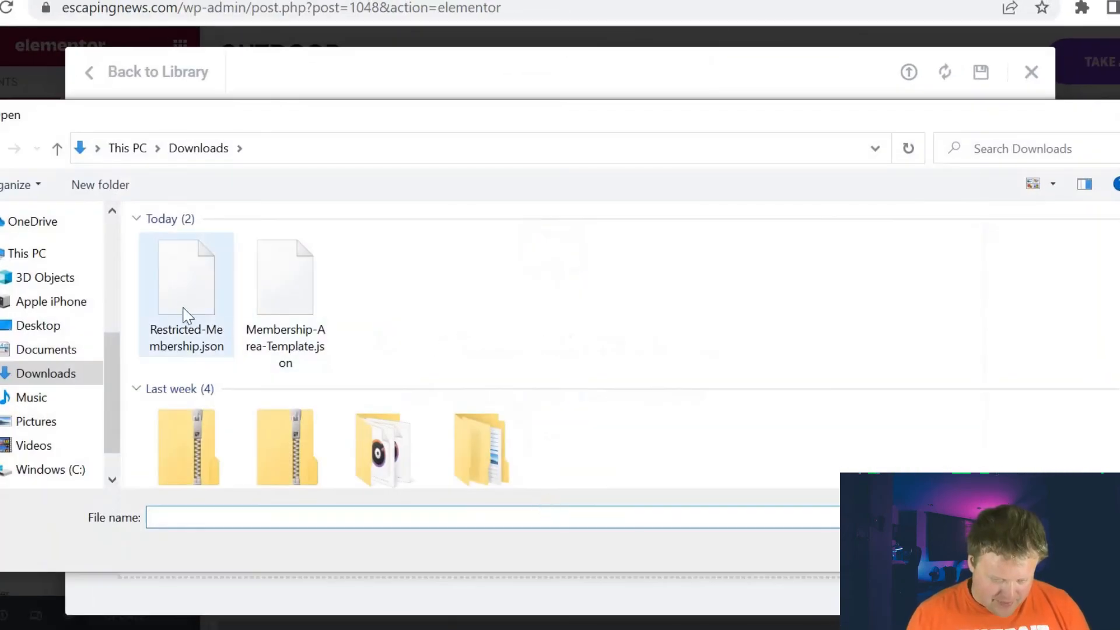
pyautogui.click(191, 307)
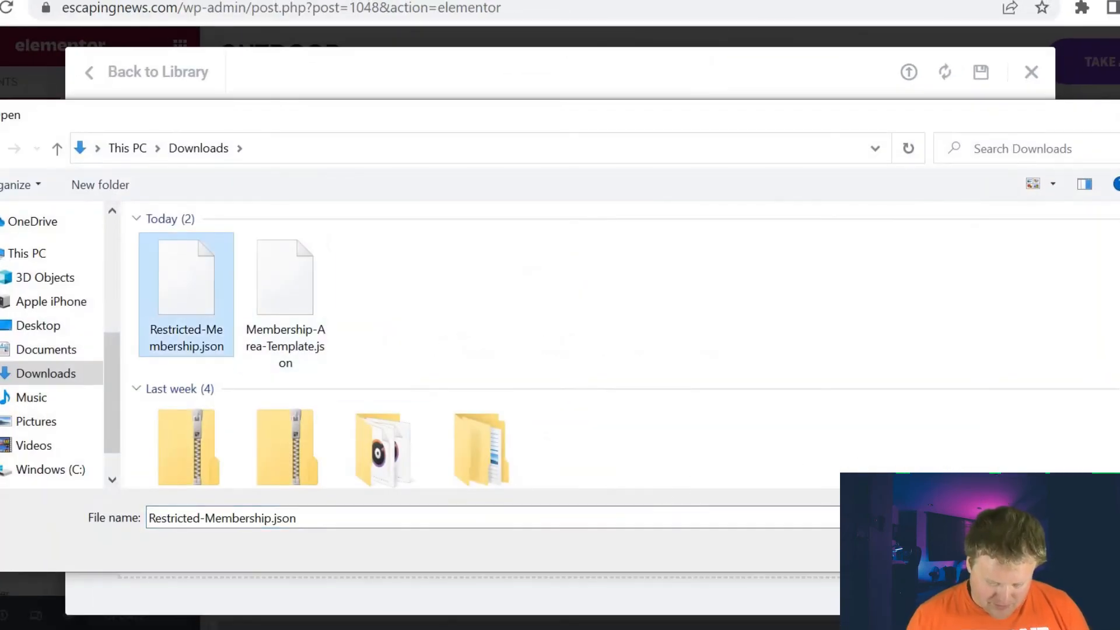
pyautogui.press('Return')
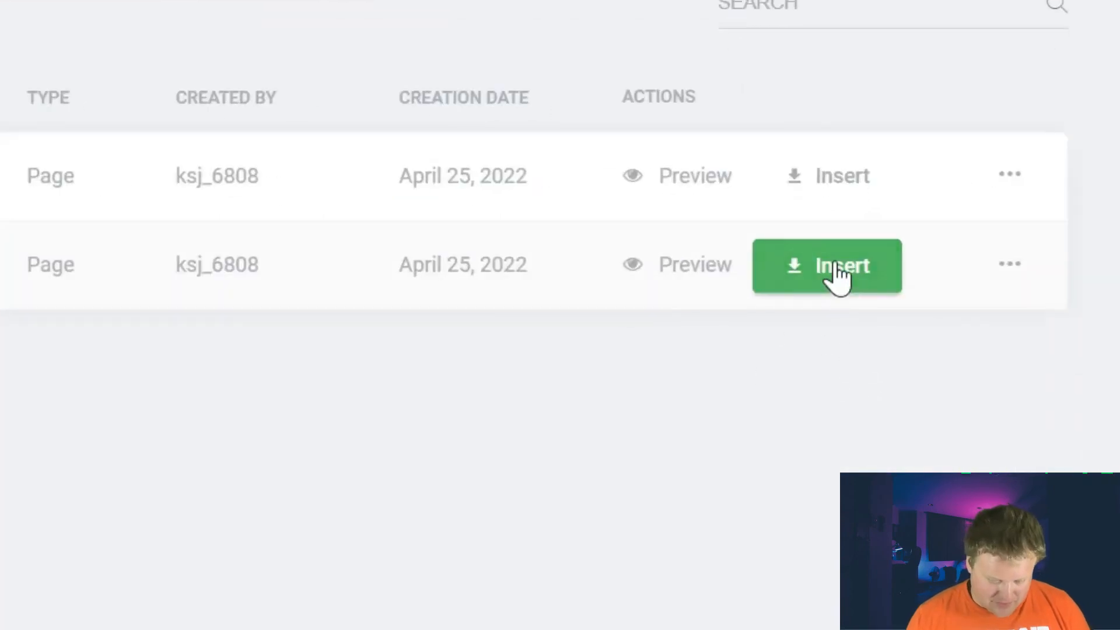
pyautogui.click(877, 289)
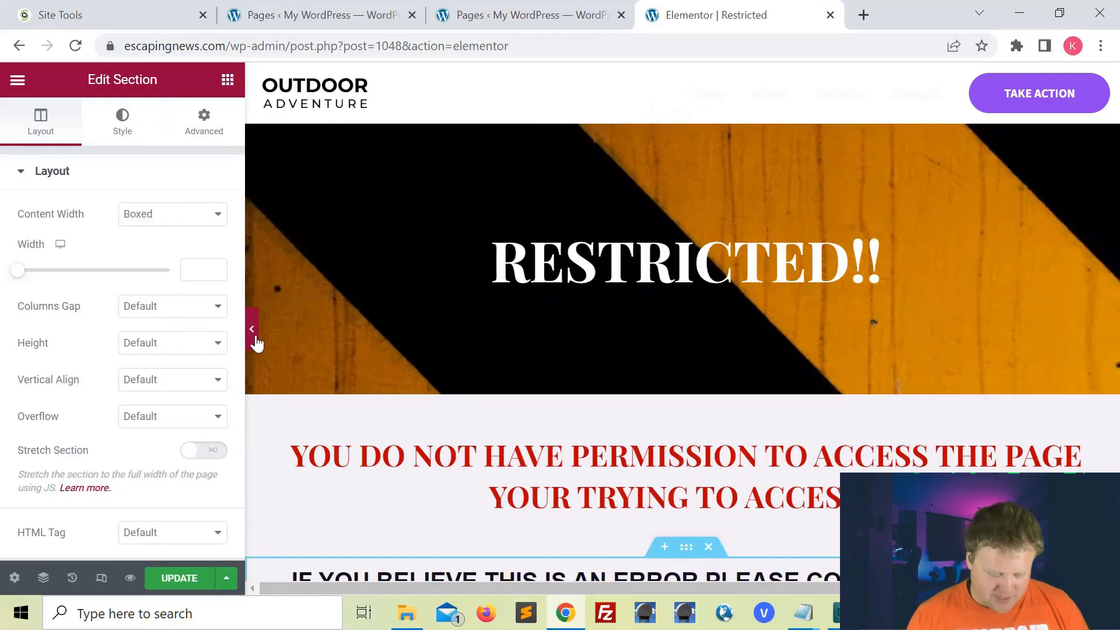
# - Preview the inserted Restricted layout at full width and exit Elementor to the WordPress editor
pyautogui.click(251, 333)
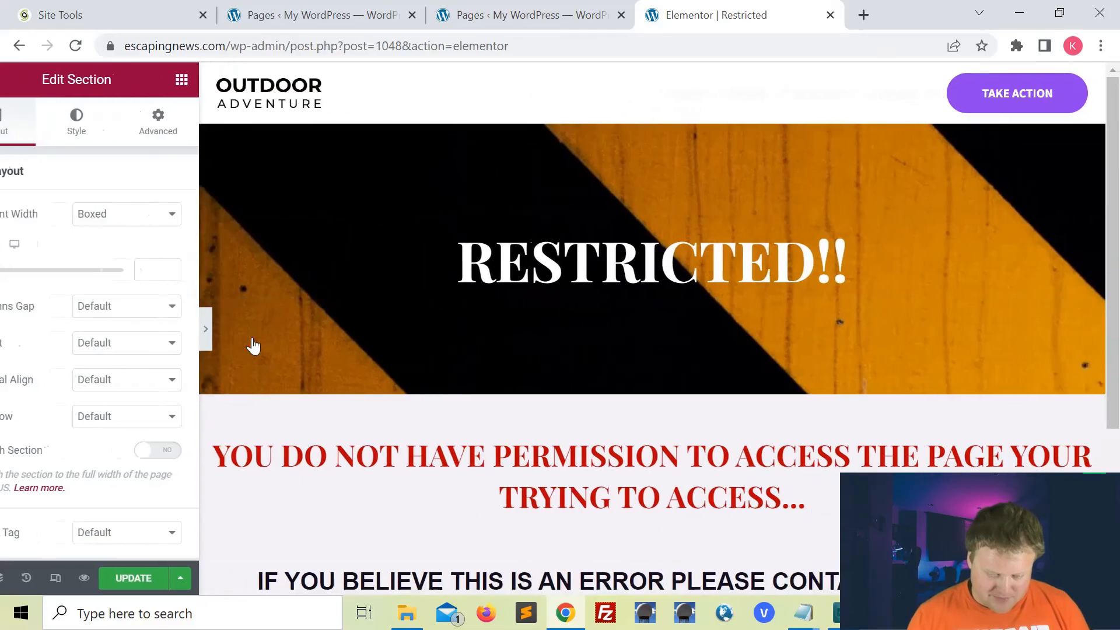
pyautogui.scroll(-4, 790, 379)
pyautogui.scroll(4, 791, 379)
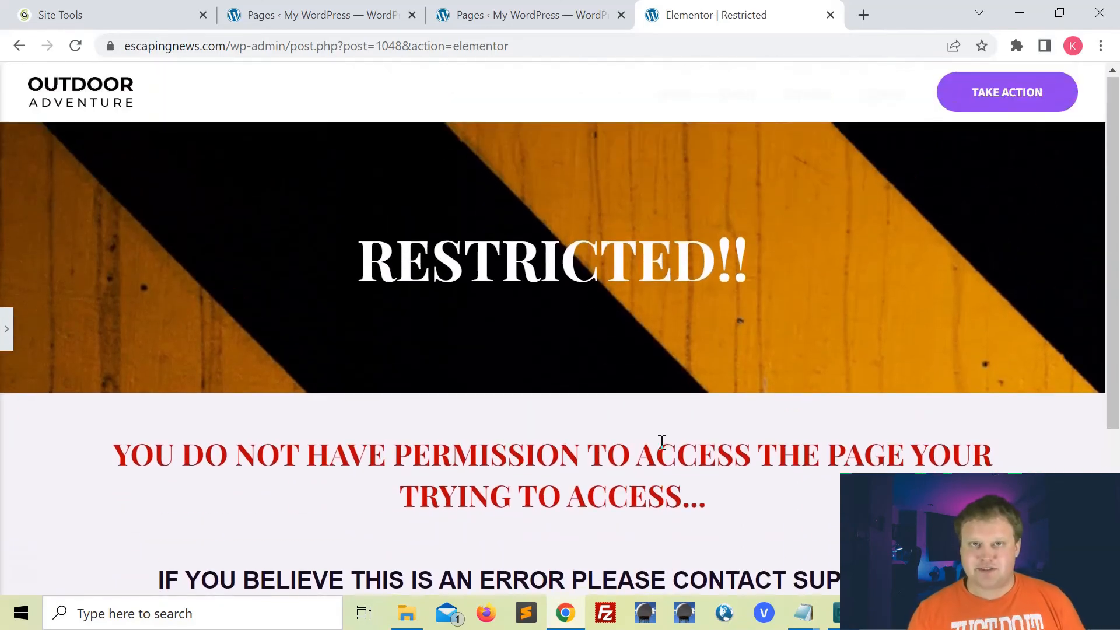
pyautogui.scroll(-3, 663, 442)
pyautogui.click(6, 329)
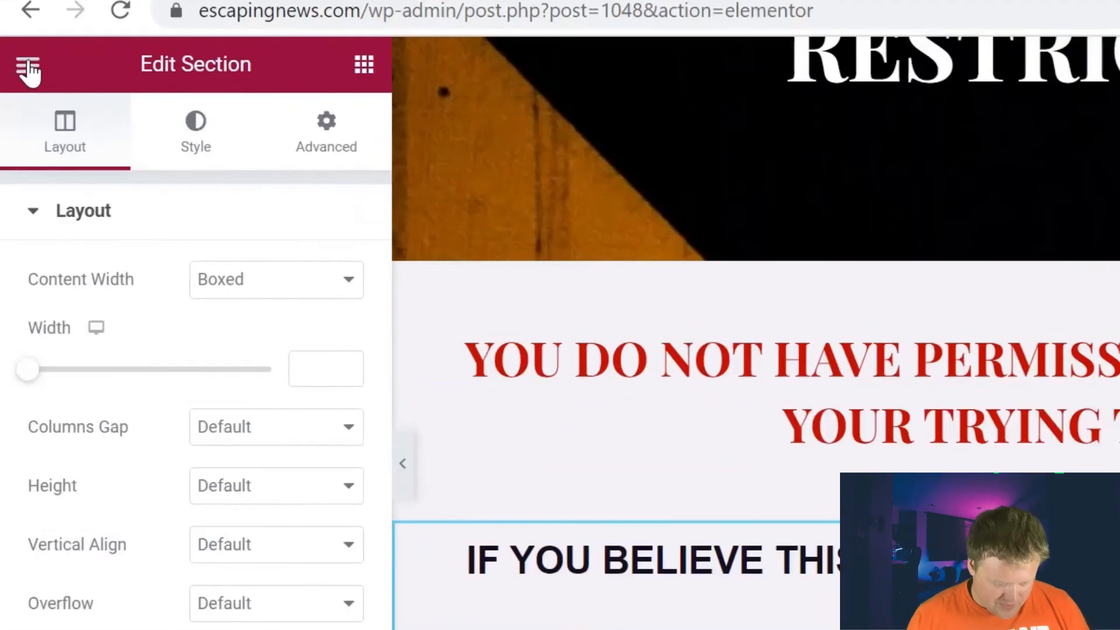
pyautogui.click(18, 80)
pyautogui.click(142, 557)
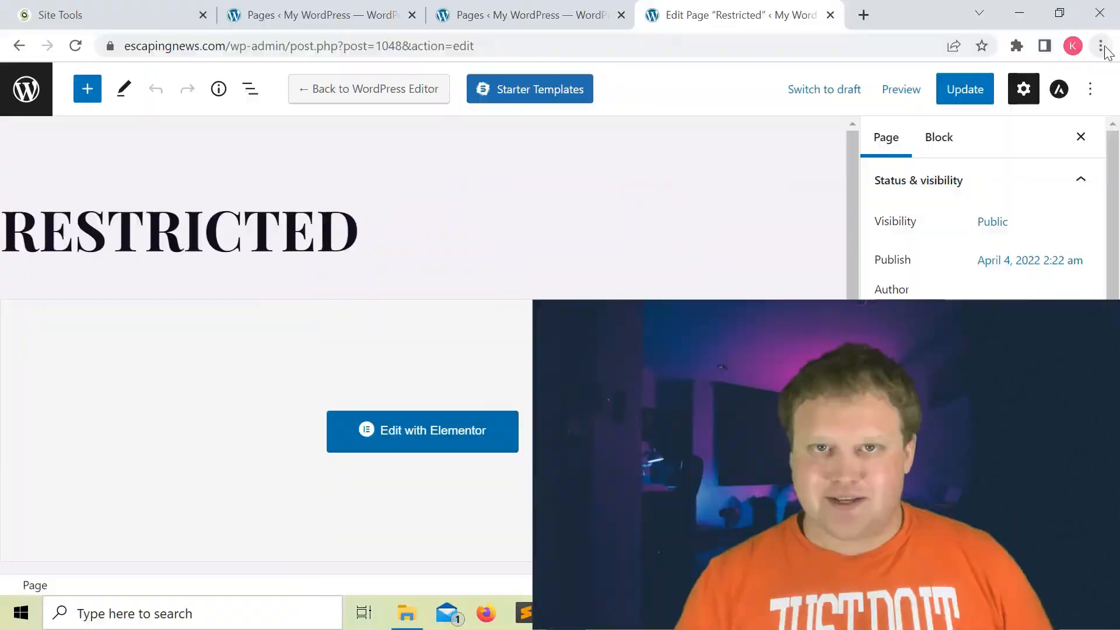
# - Open a new incognito window and load the site's registration page at escapingnews.com/register
pyautogui.click(1100, 47)
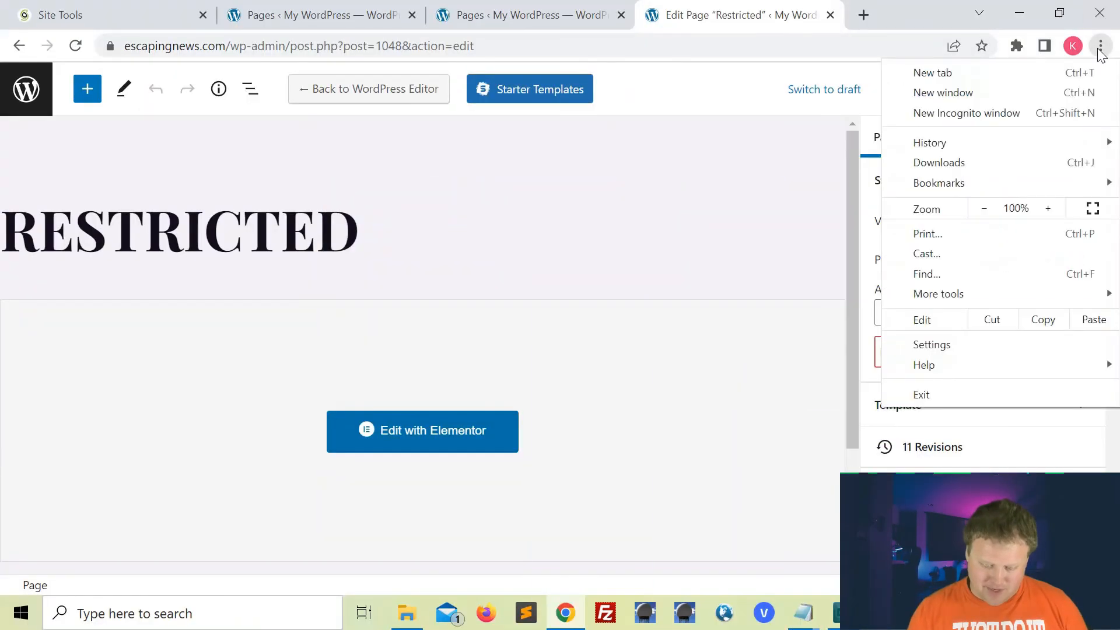
pyautogui.click(1013, 115)
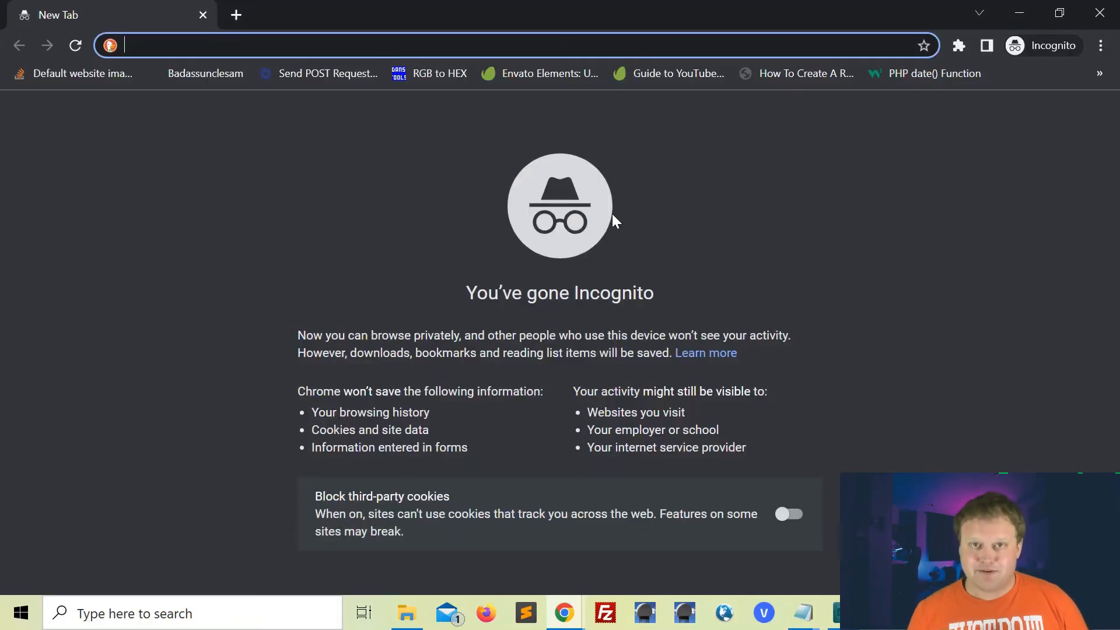
pyautogui.write('escapingnews.com')
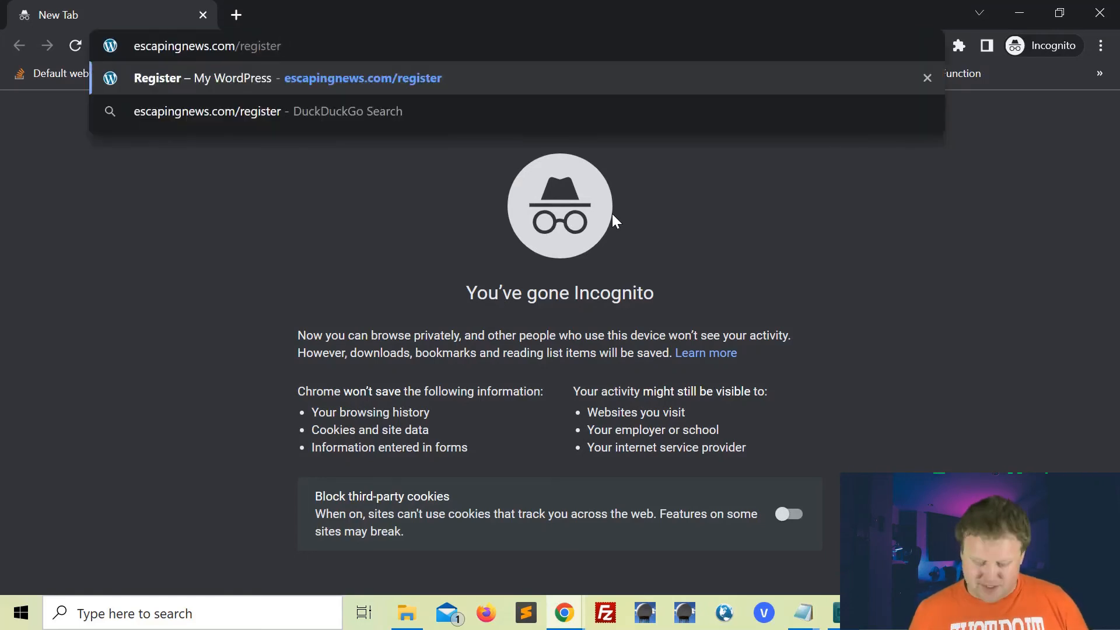
pyautogui.press('Return')
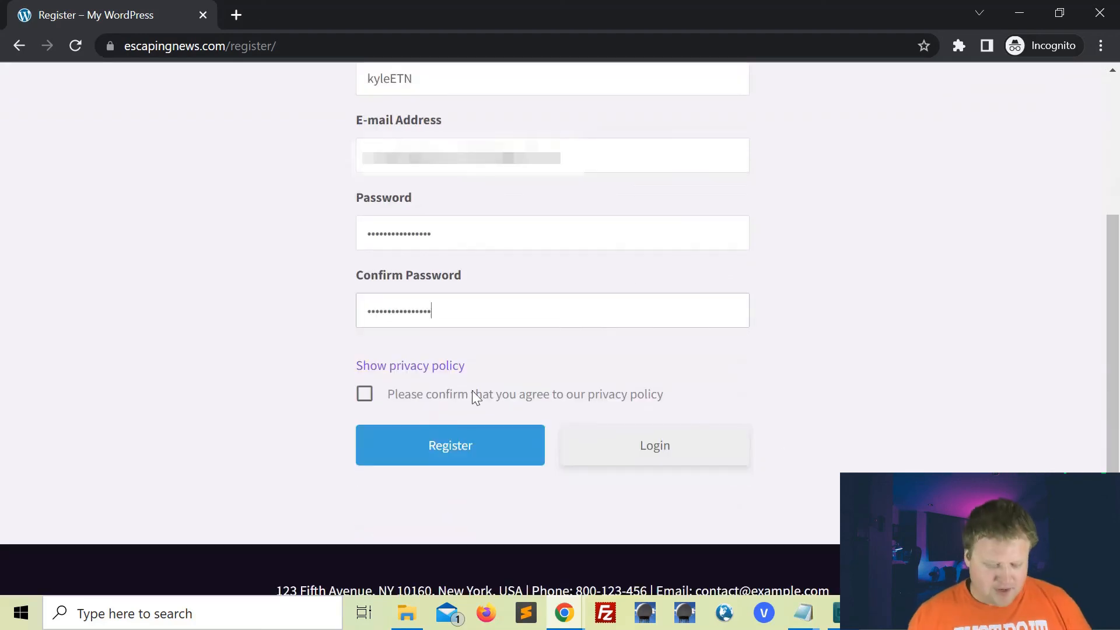
# - Agree to the privacy policy, submit the completed registration form, and minimize the incognito window
pyautogui.click(364, 394)
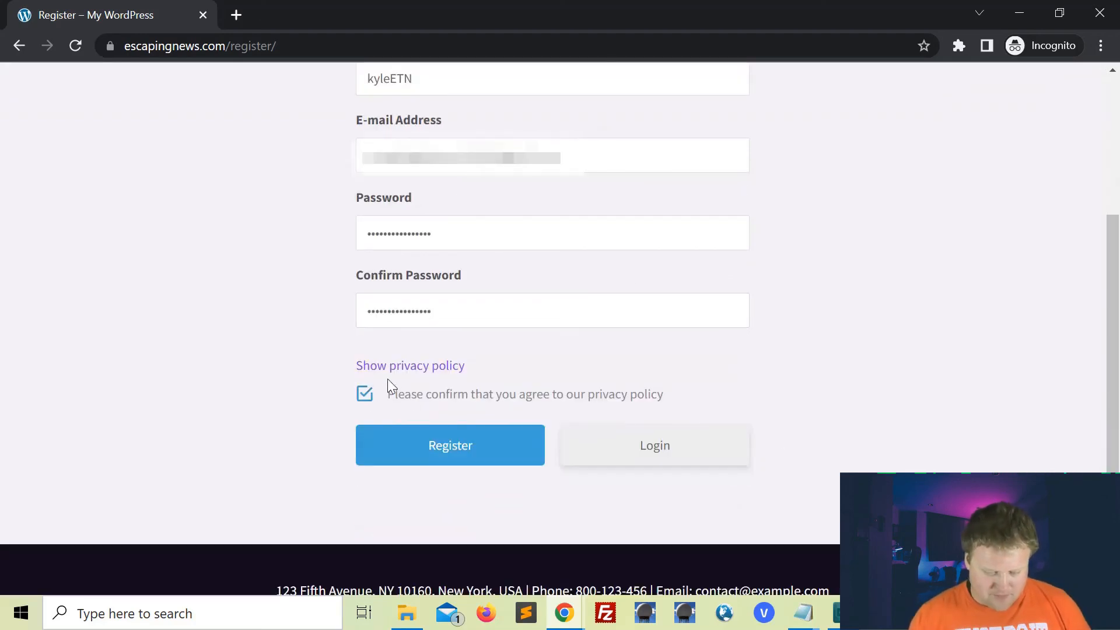
pyautogui.click(467, 451)
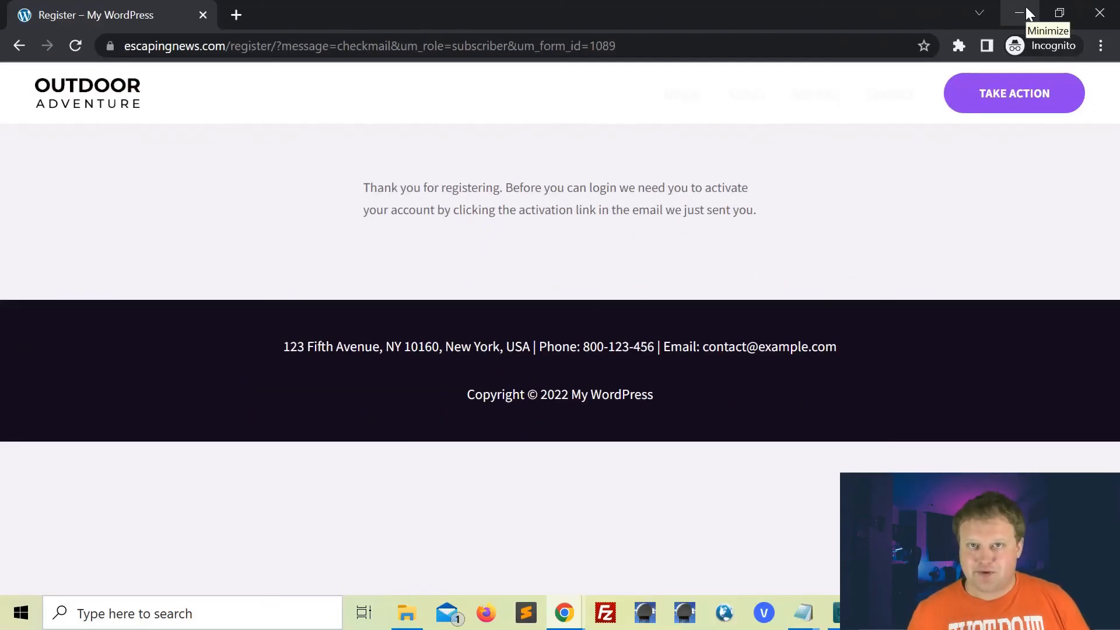
pyautogui.click(1026, 9)
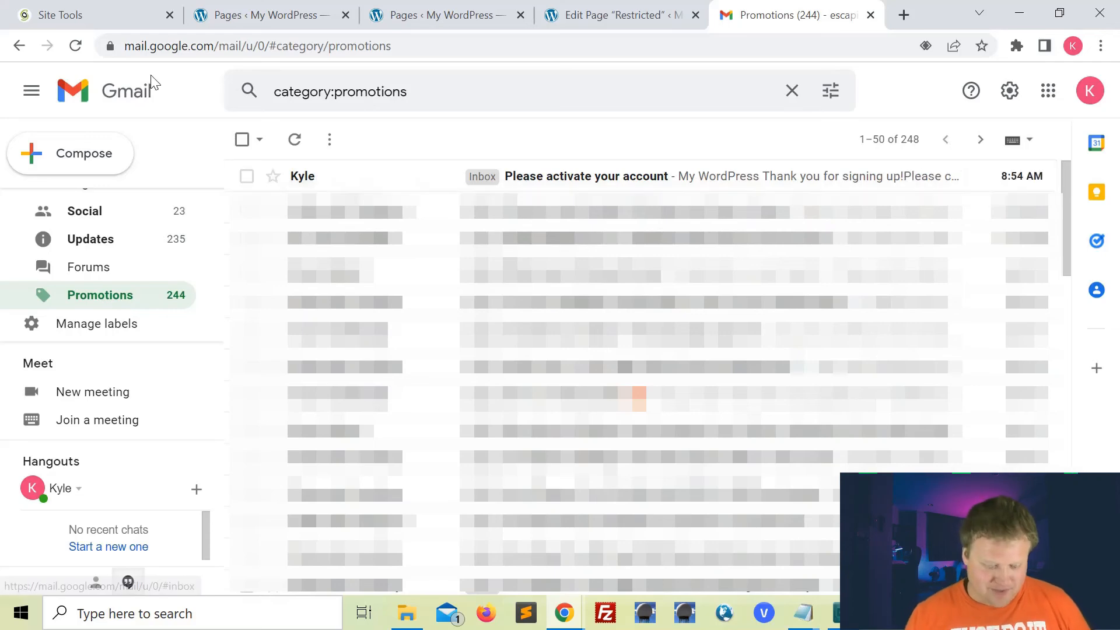
# - In Gmail, open the "Please activate your account" message, activate the account from it and look over the Members Area page
pyautogui.click(356, 181)
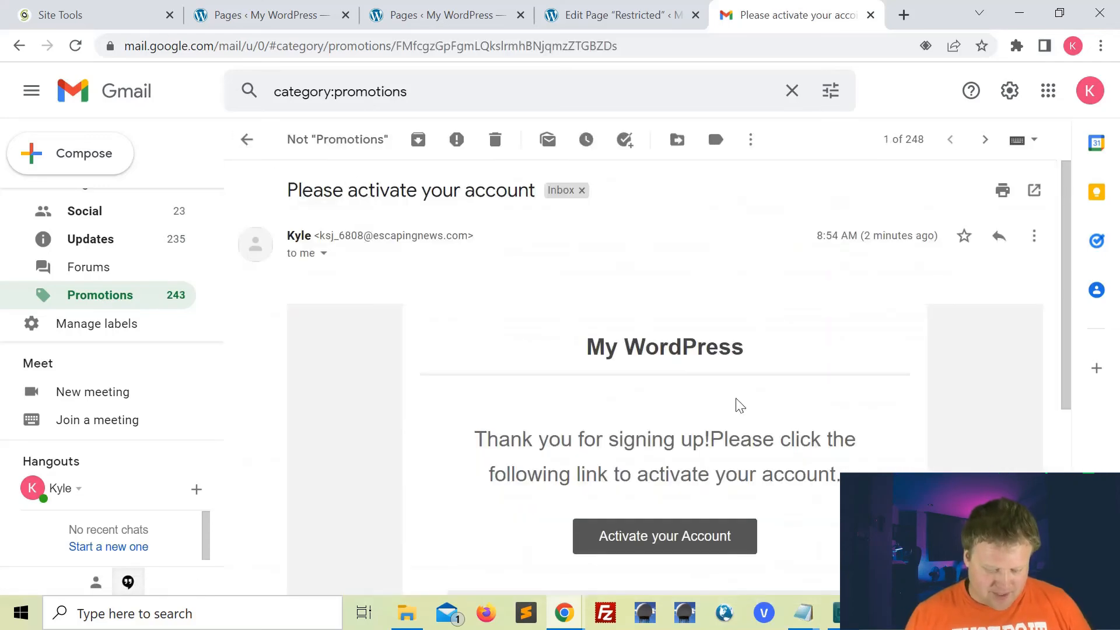
pyautogui.scroll(-2, 688, 370)
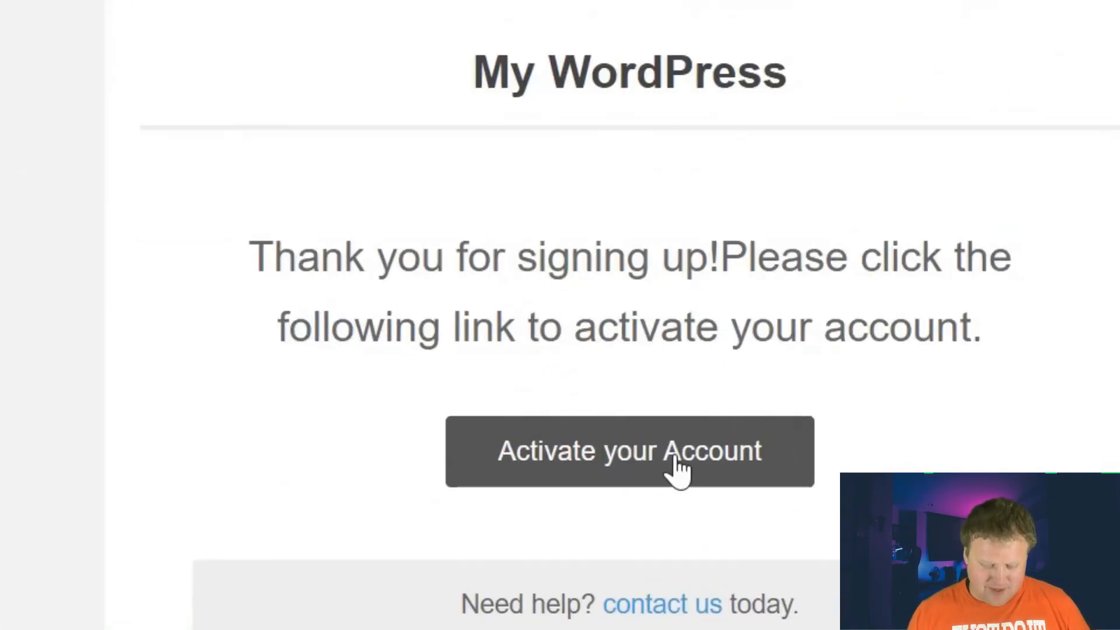
pyautogui.click(677, 466)
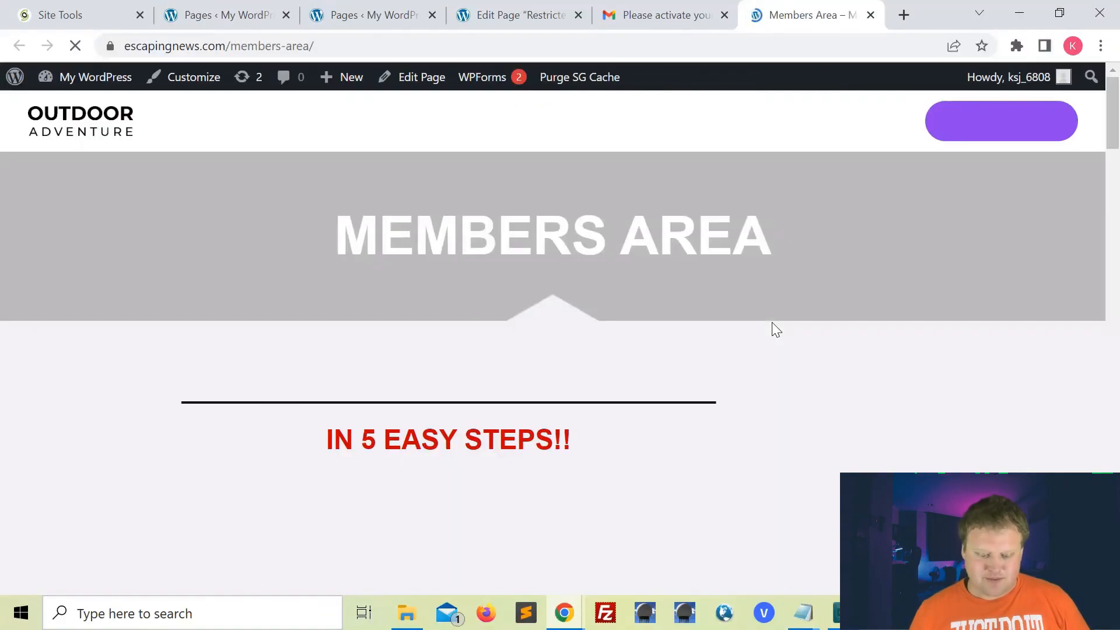
pyautogui.scroll(-2, 752, 289)
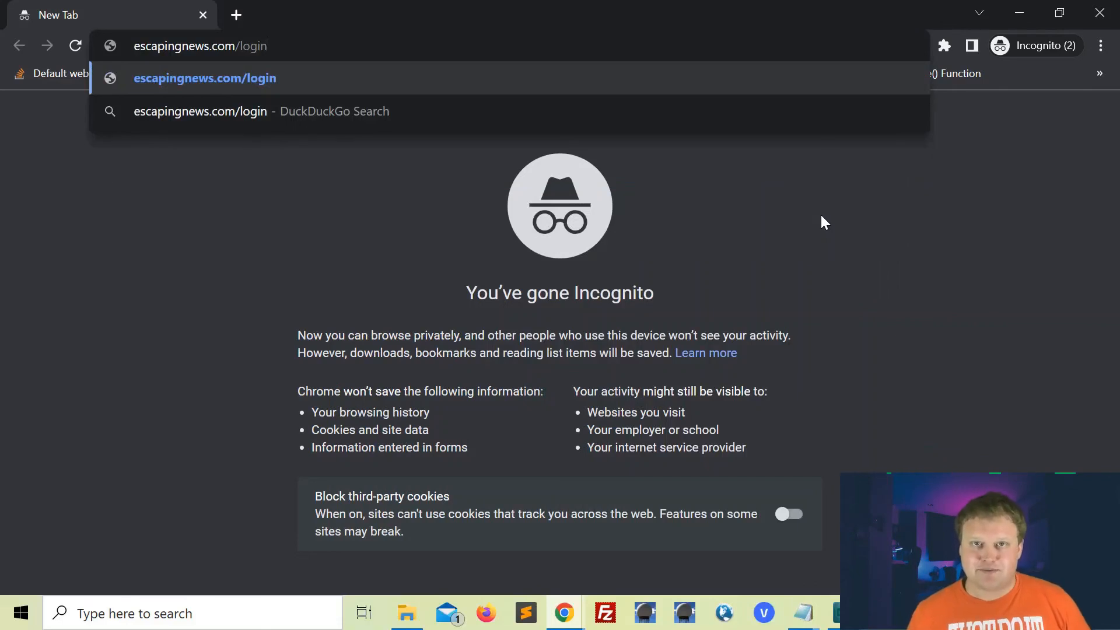
# - Load escapingnews.com/login in an incognito window and log in with the newly registered account
pyautogui.press('Return')
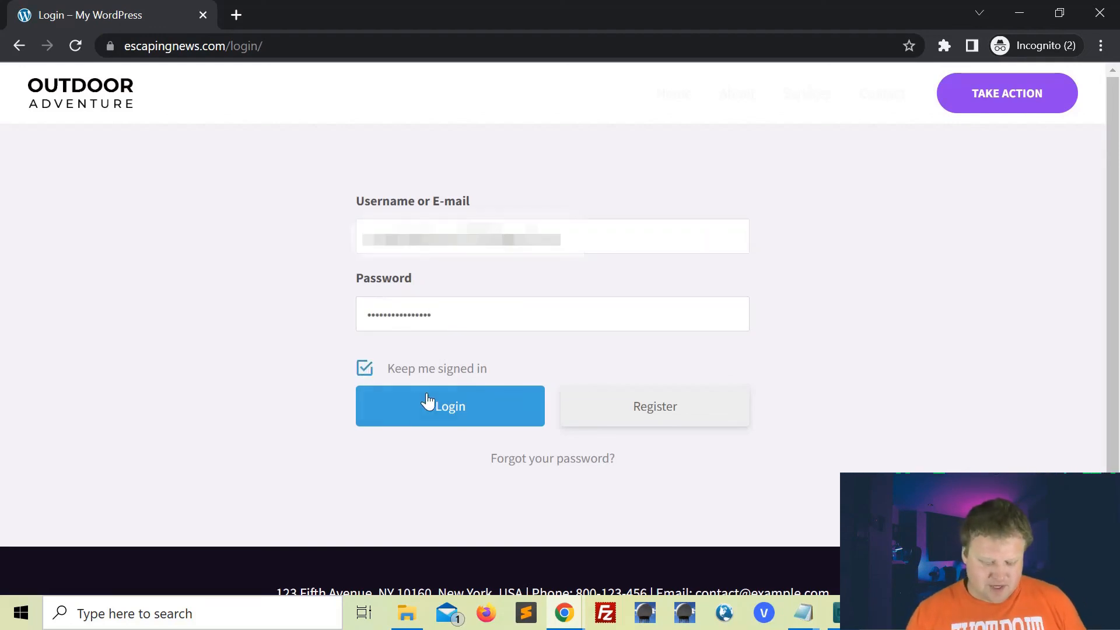
pyautogui.click(452, 408)
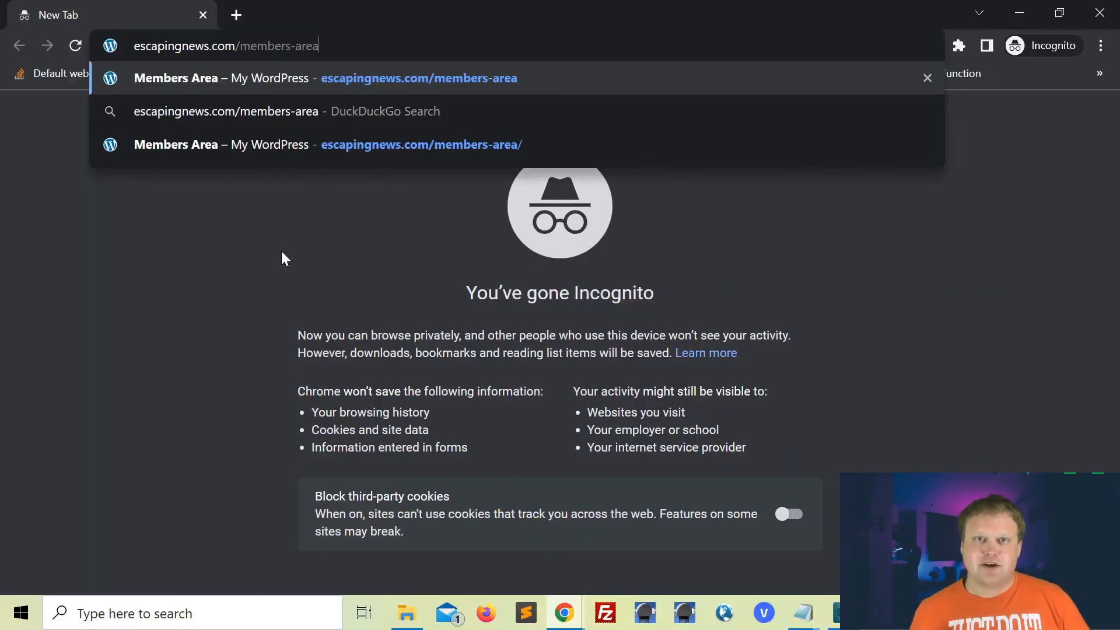
# - Visit escapingnews.com/members-area in an incognito window without logging in and check the page a non-member gets
pyautogui.press('Return')
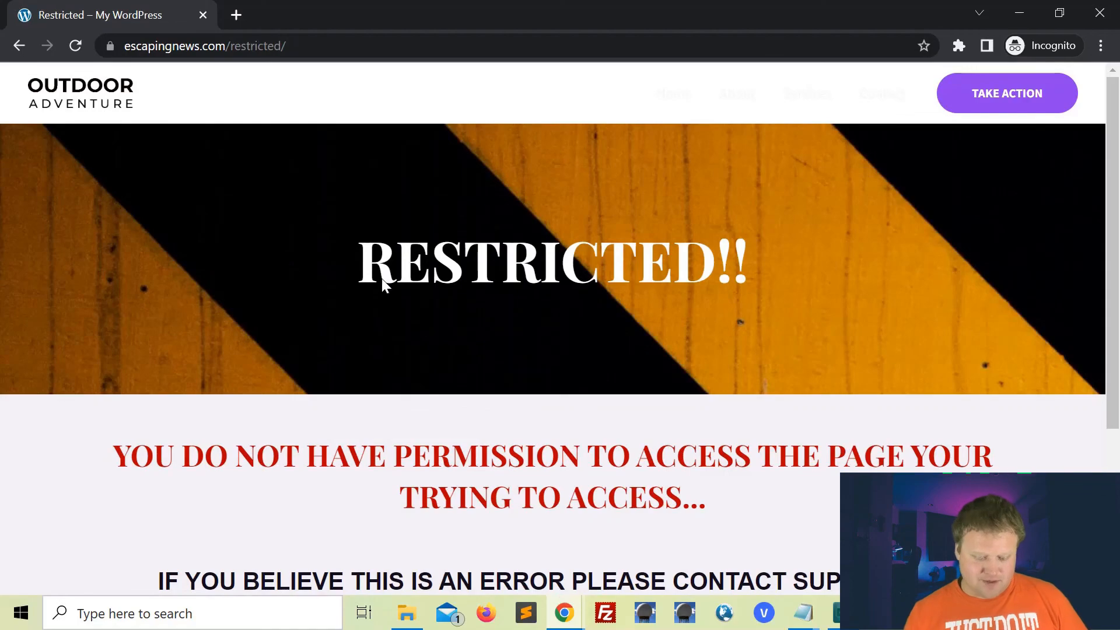
pyautogui.scroll(-4, 790, 352)
pyautogui.scroll(4, 790, 351)
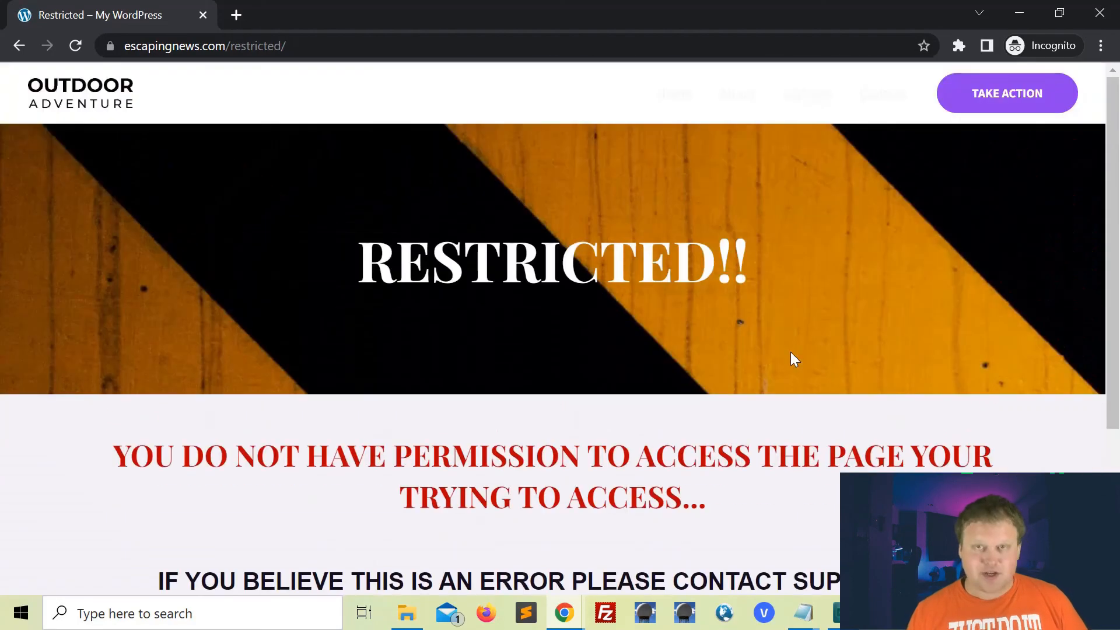